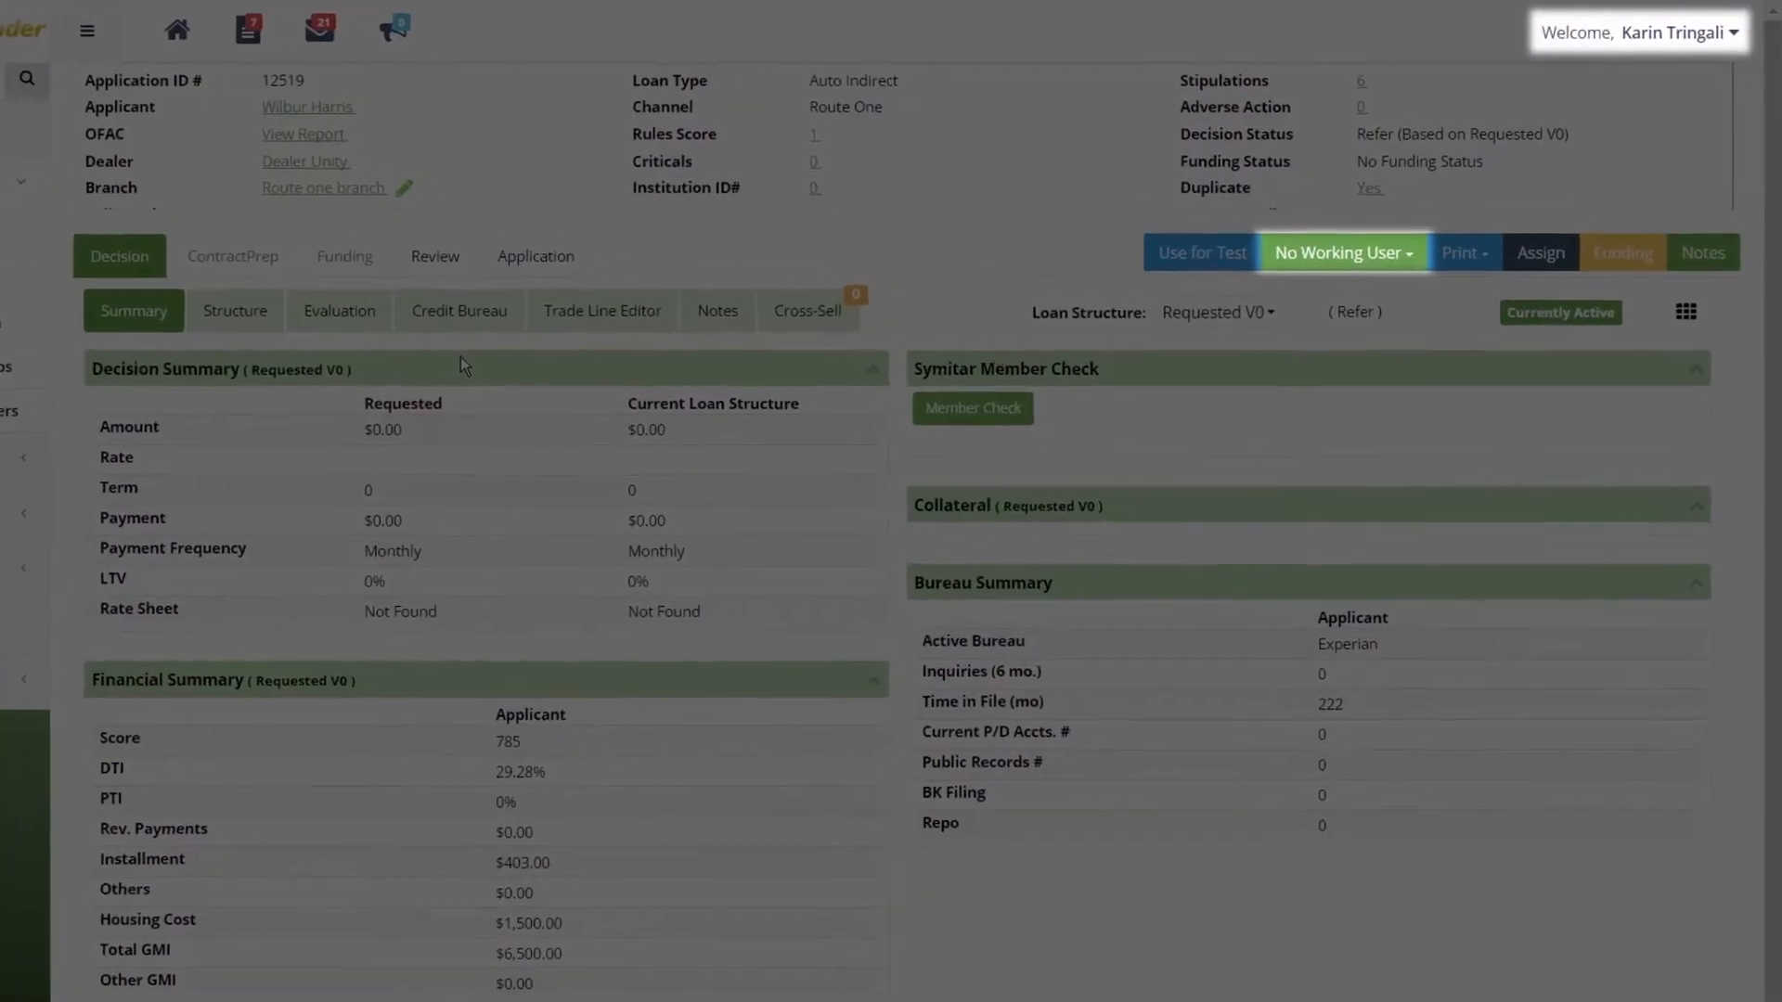
pyautogui.click(1336, 294)
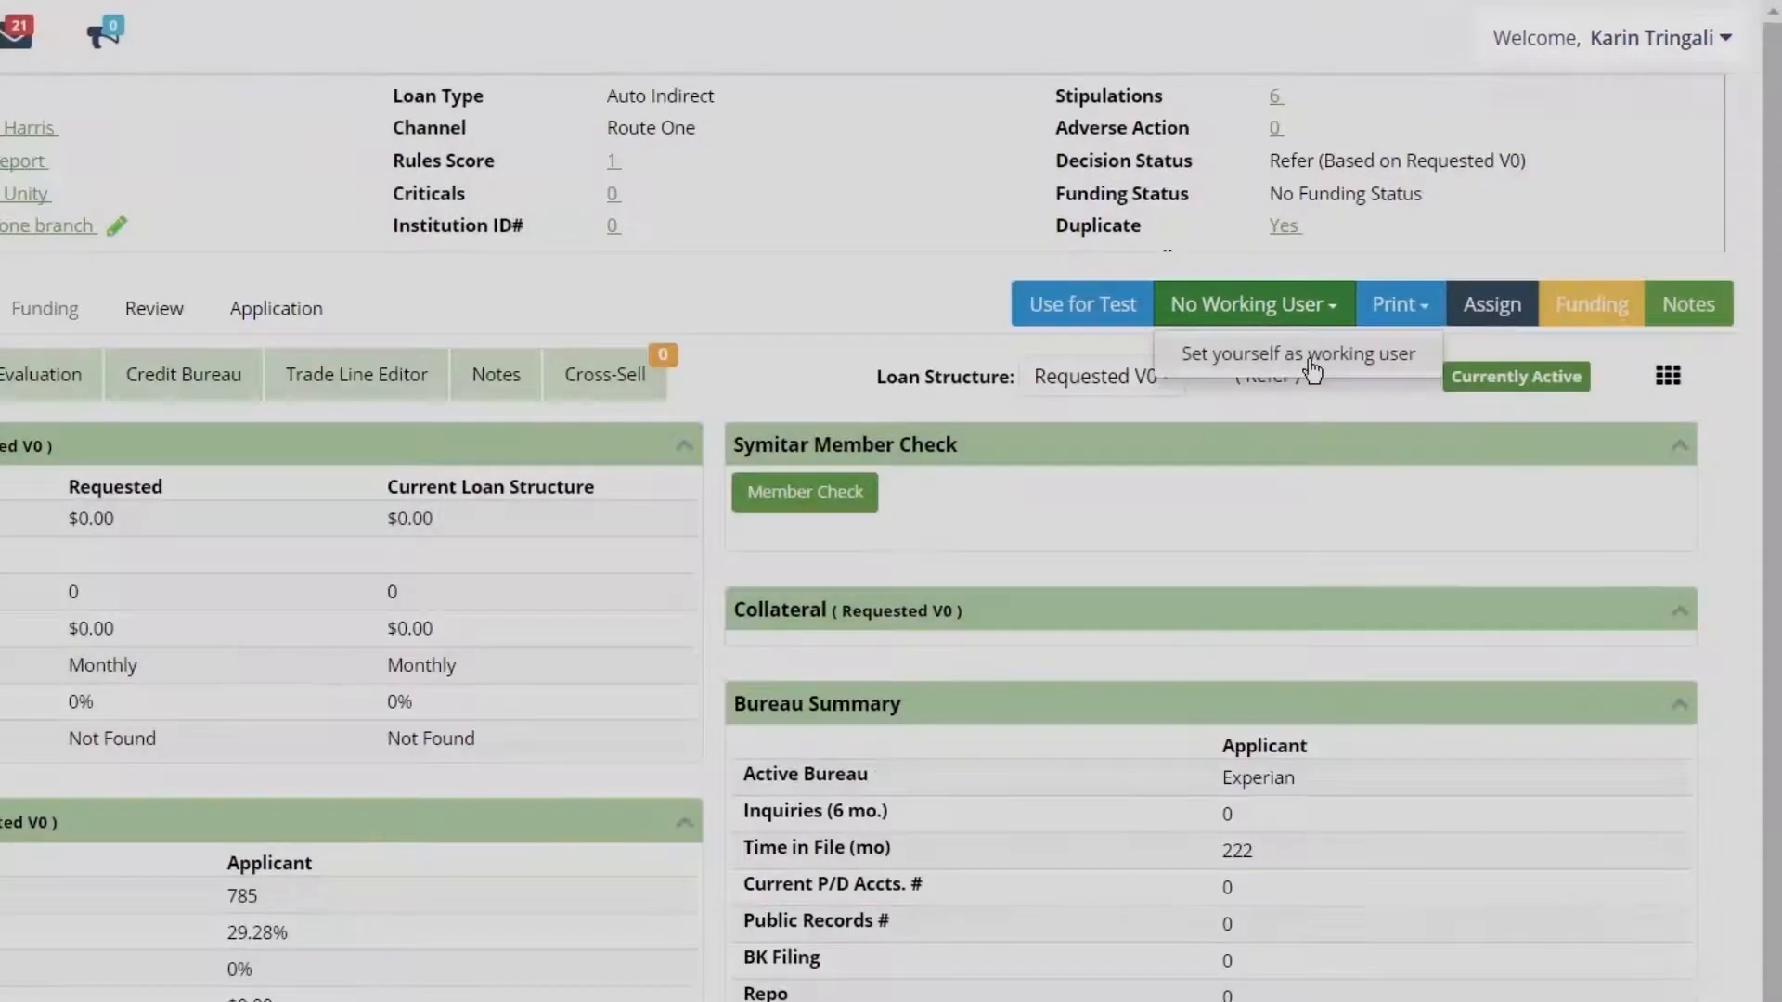
pyautogui.click(1309, 360)
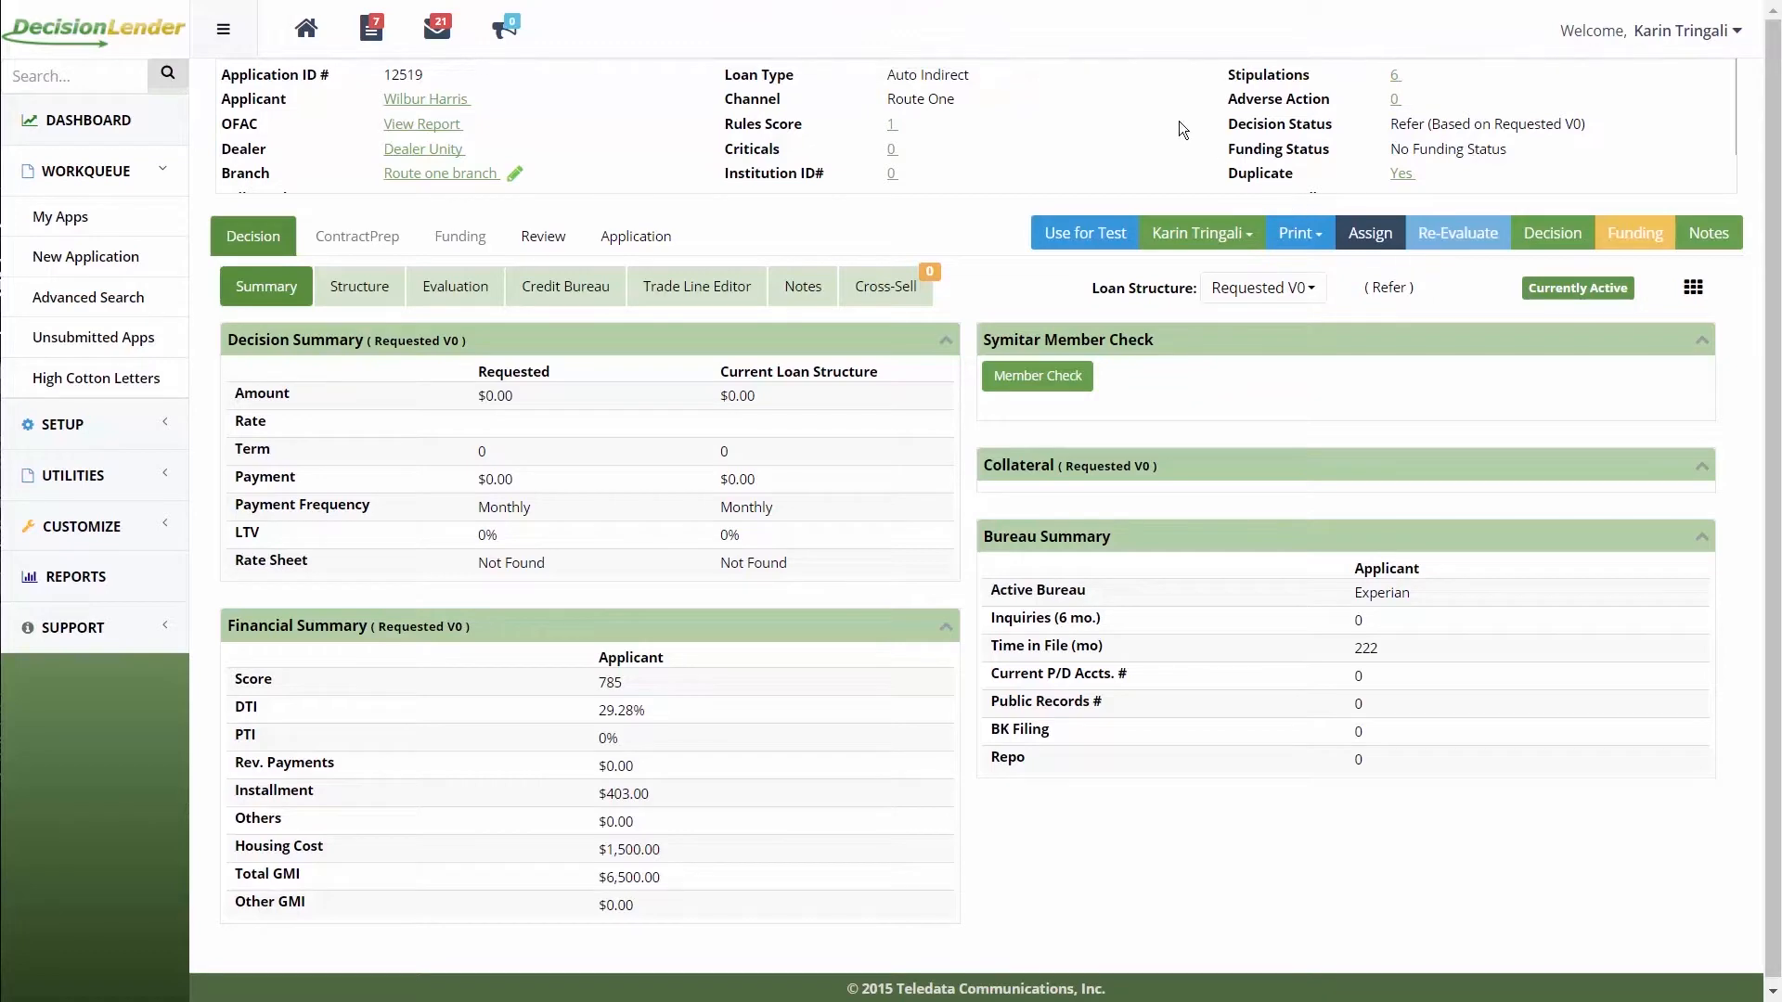
pyautogui.scroll(-2, 1179, 121)
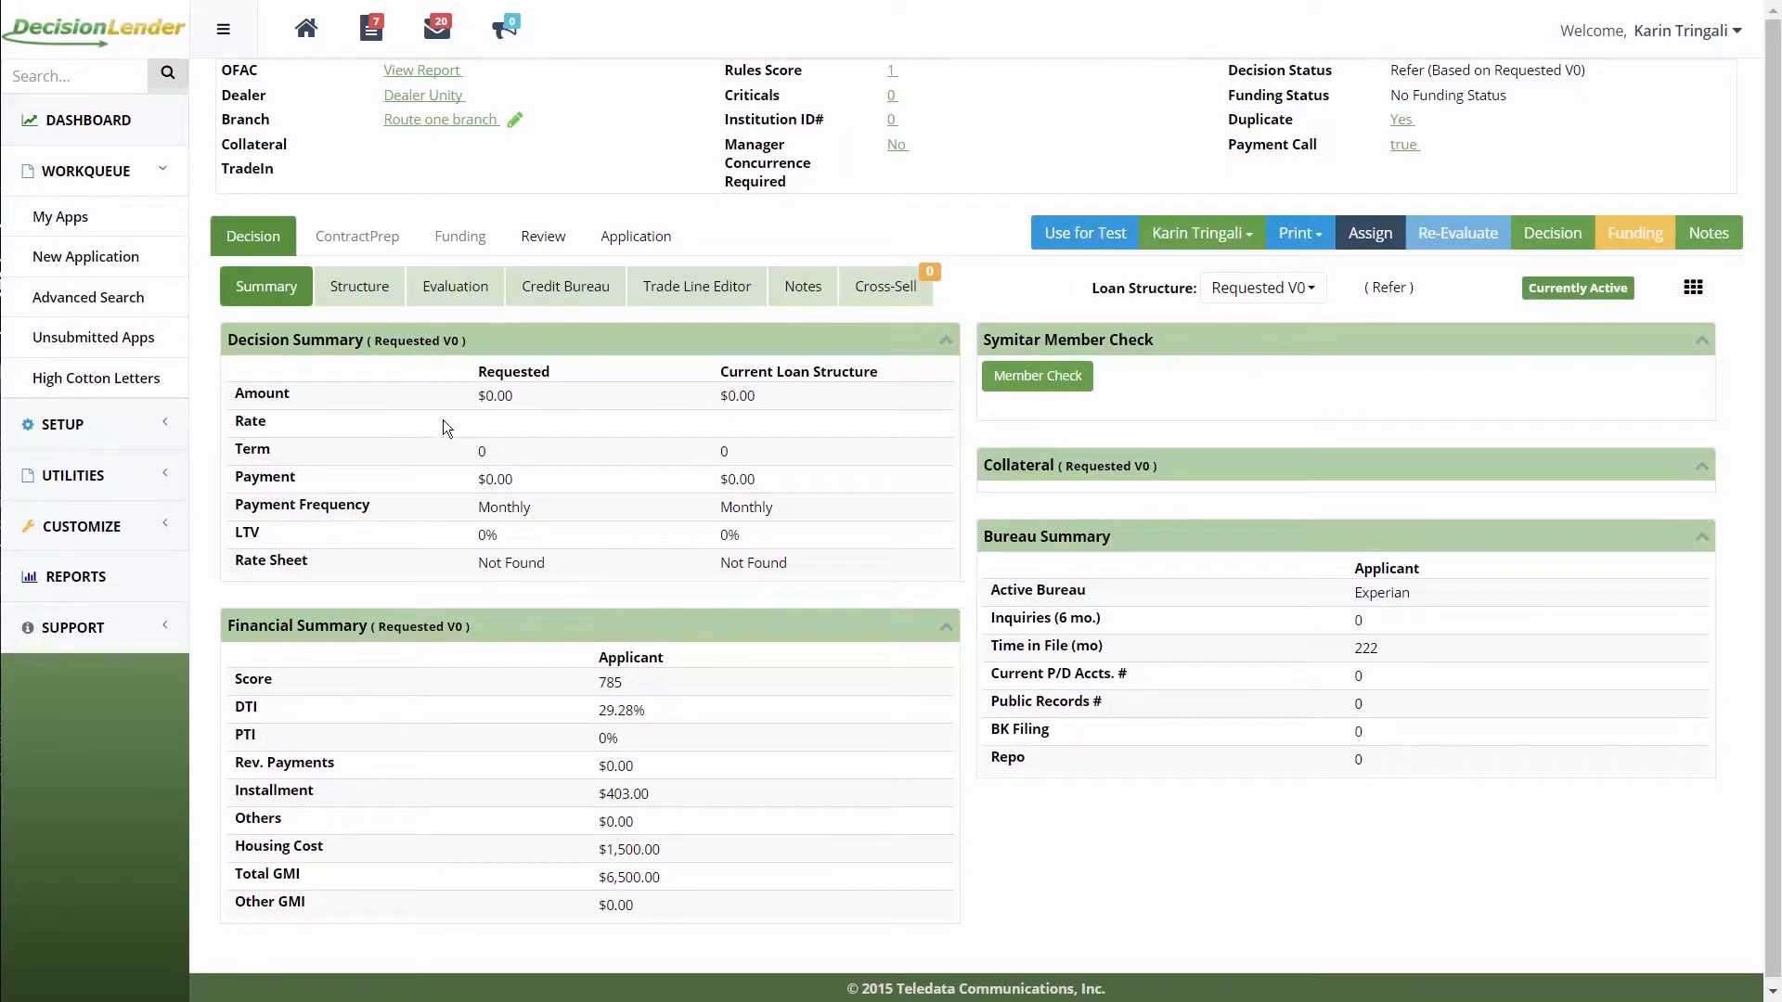
# Step: Save a new Offered V1 structure: $15,000 financed, 3.69% user rate, 64-month term, then re-evaluate
pyautogui.click(349, 290)
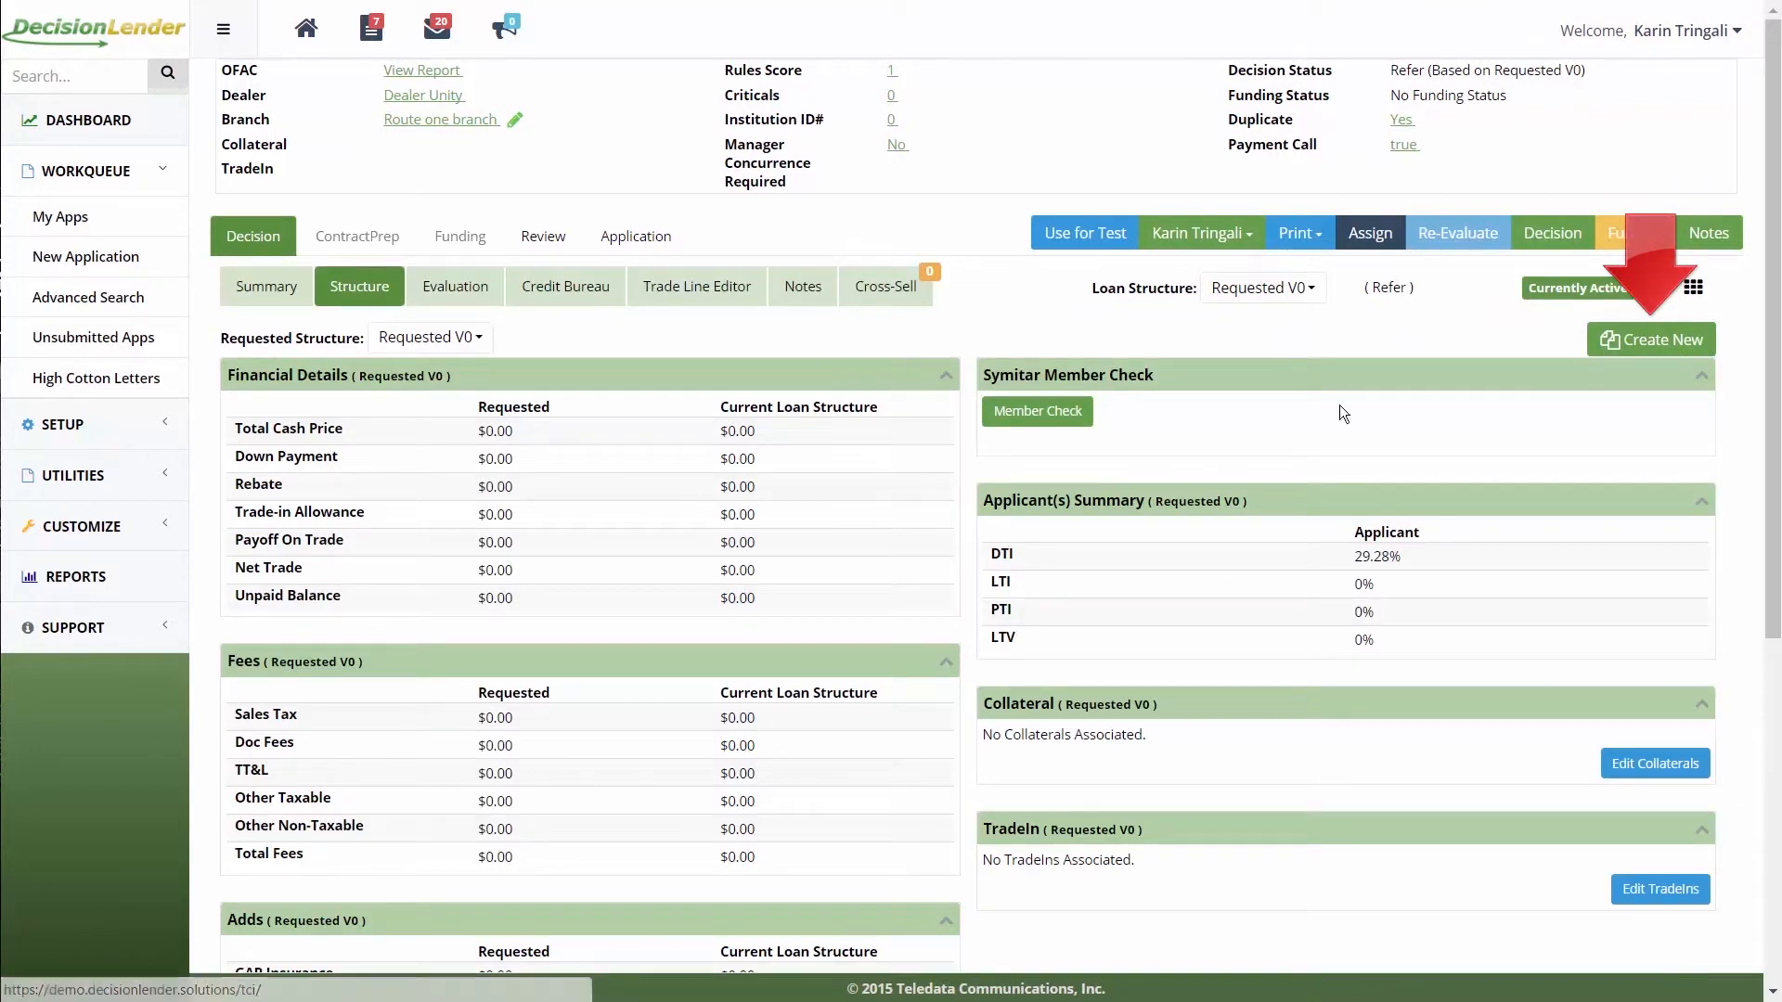
pyautogui.click(1661, 341)
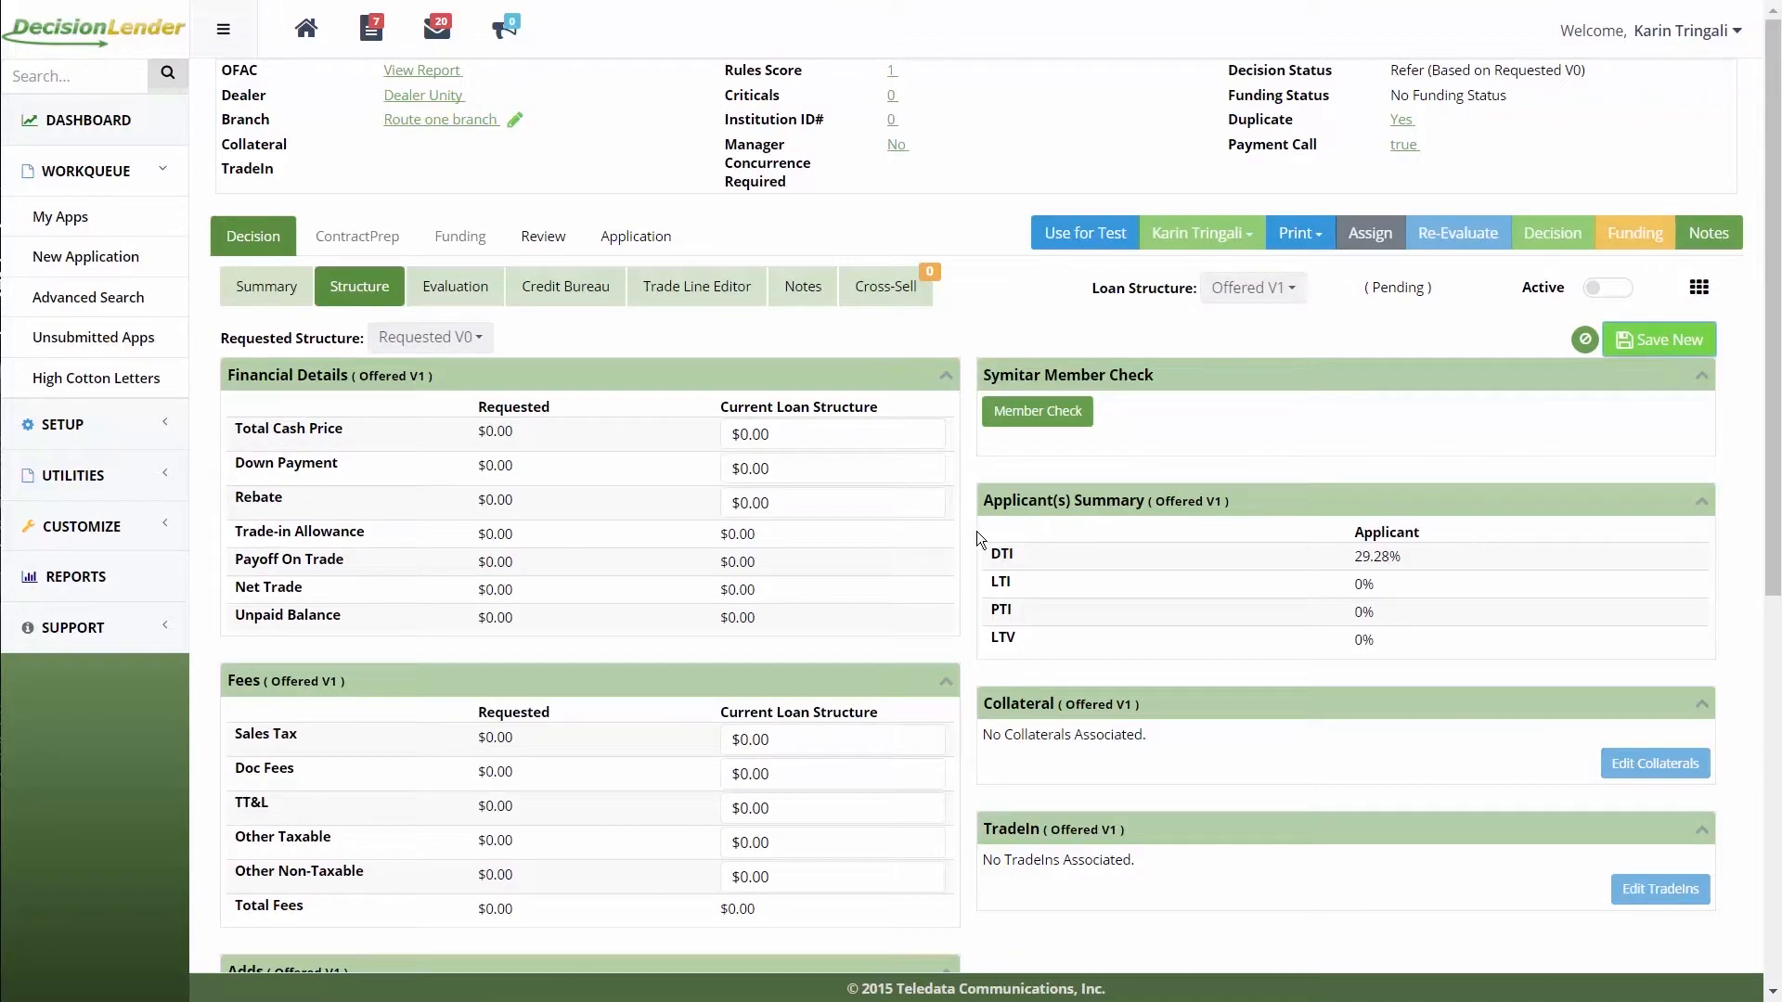
pyautogui.scroll(-7, 971, 532)
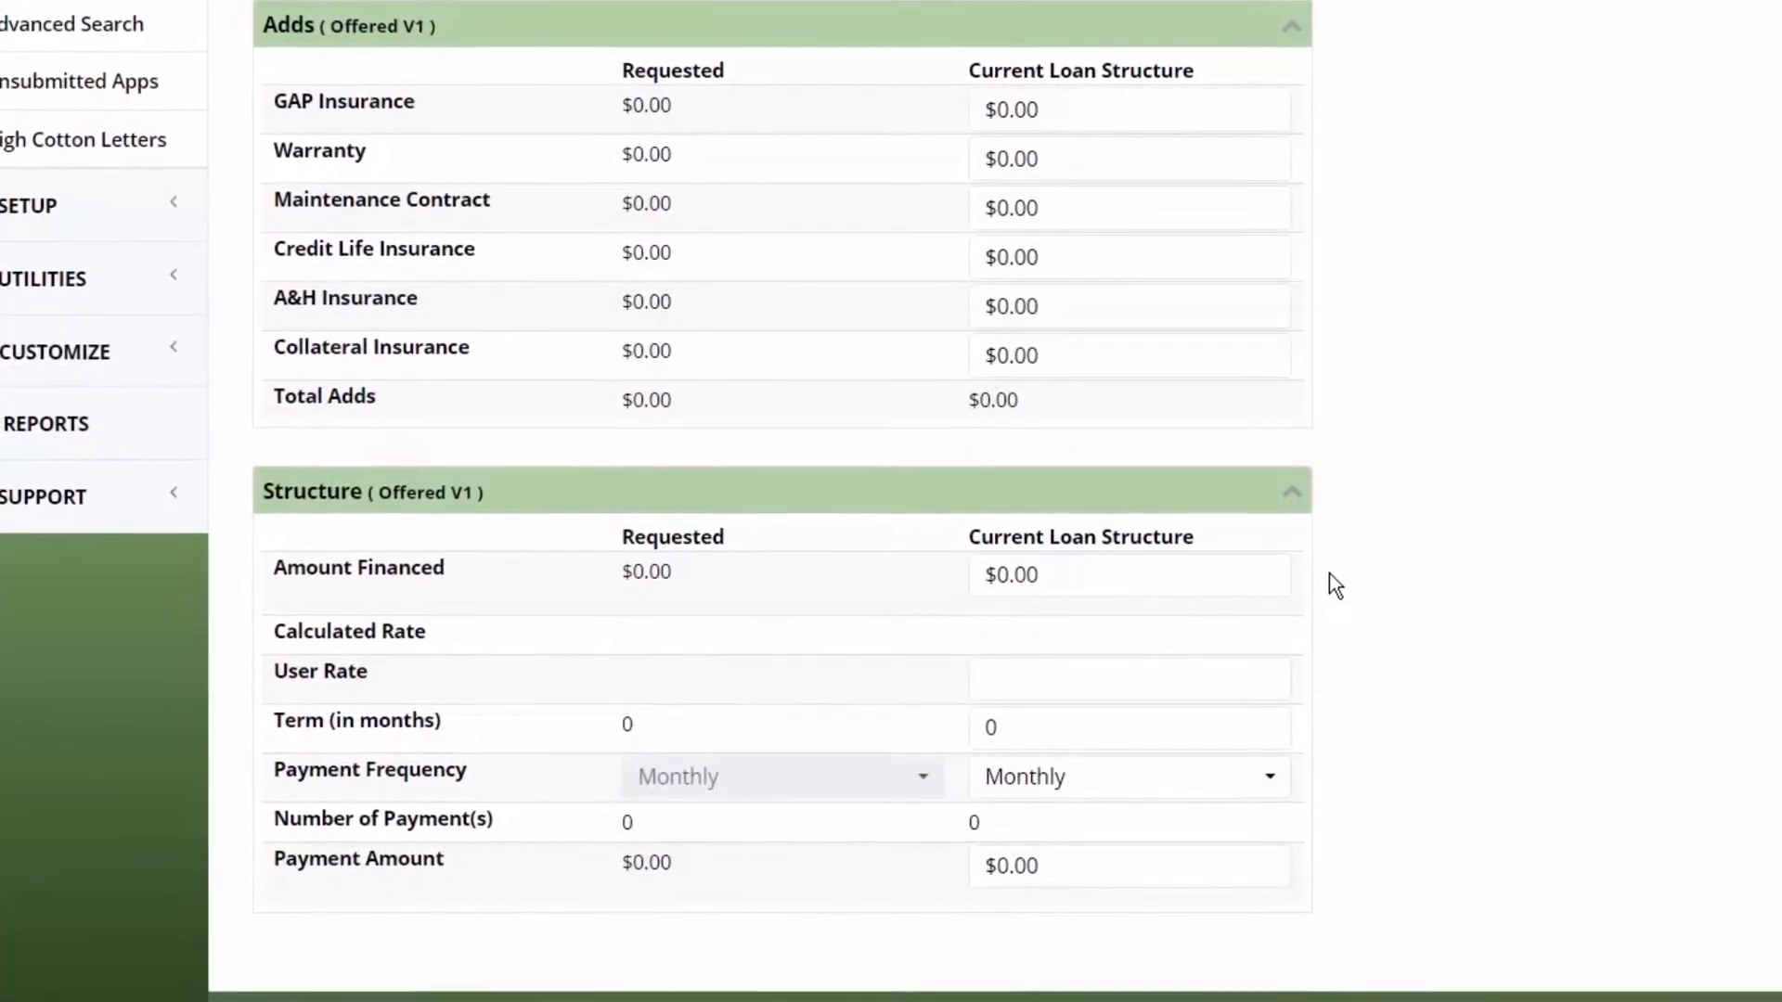
pyautogui.click(1156, 566)
pyautogui.write('15000')
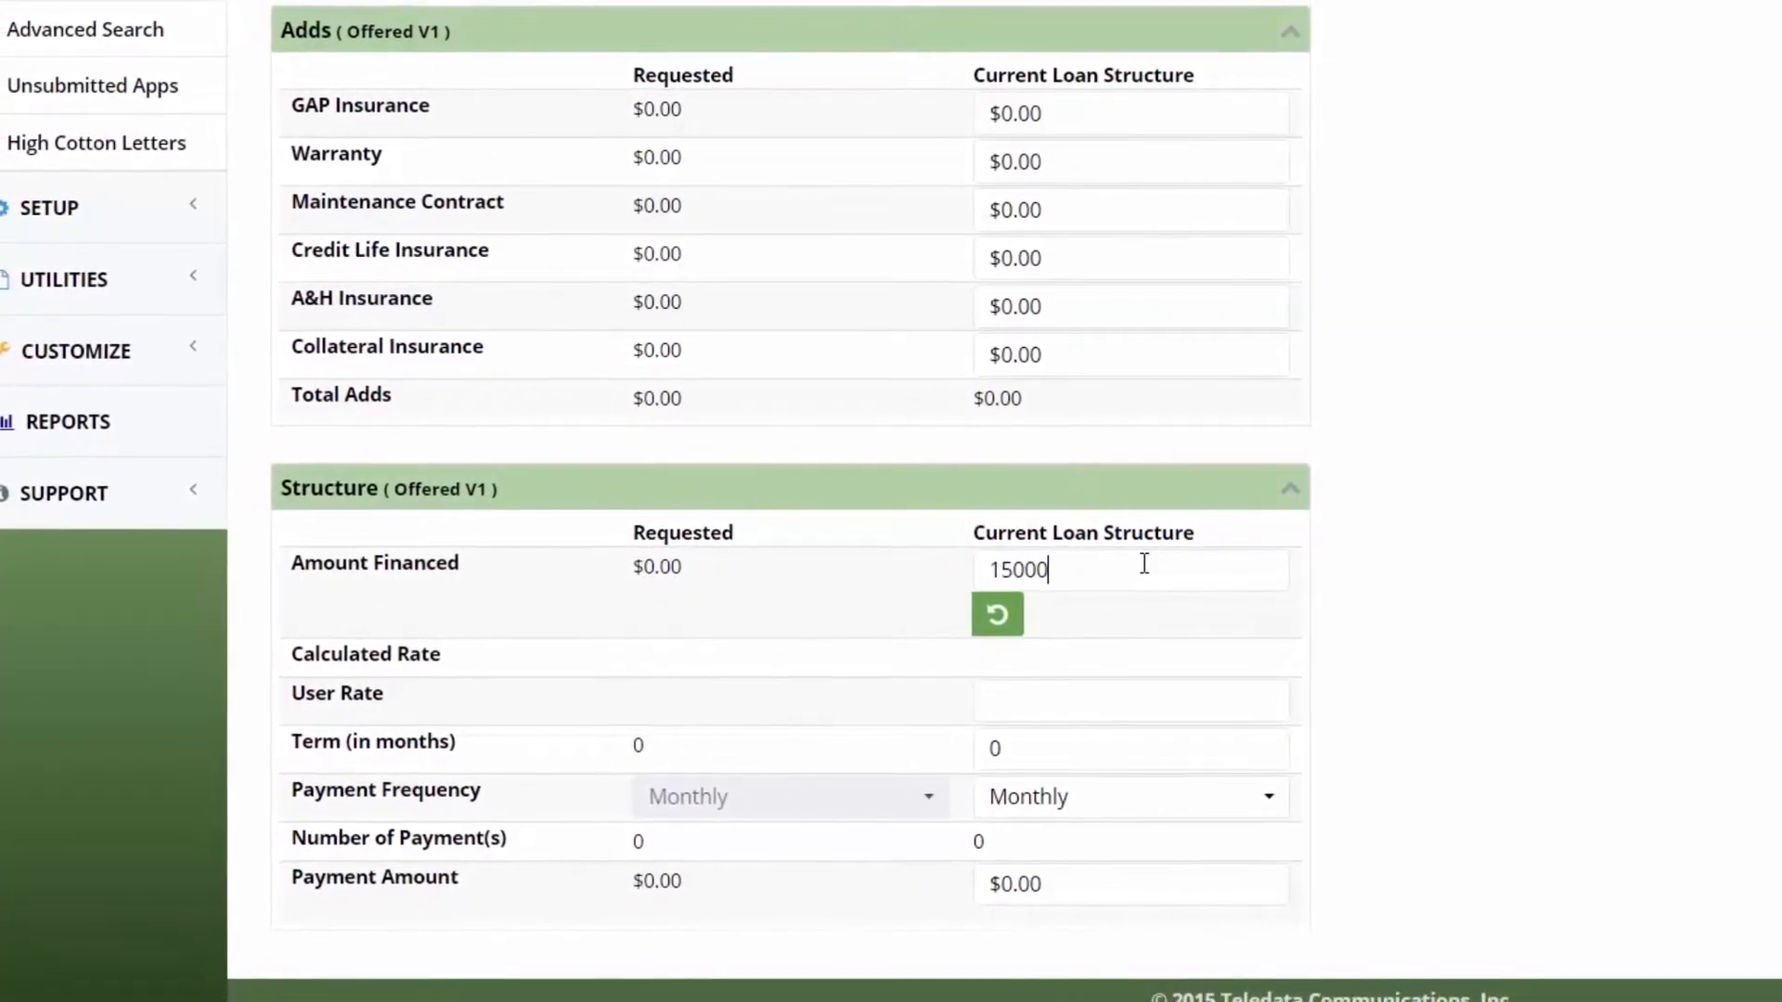
pyautogui.click(1073, 708)
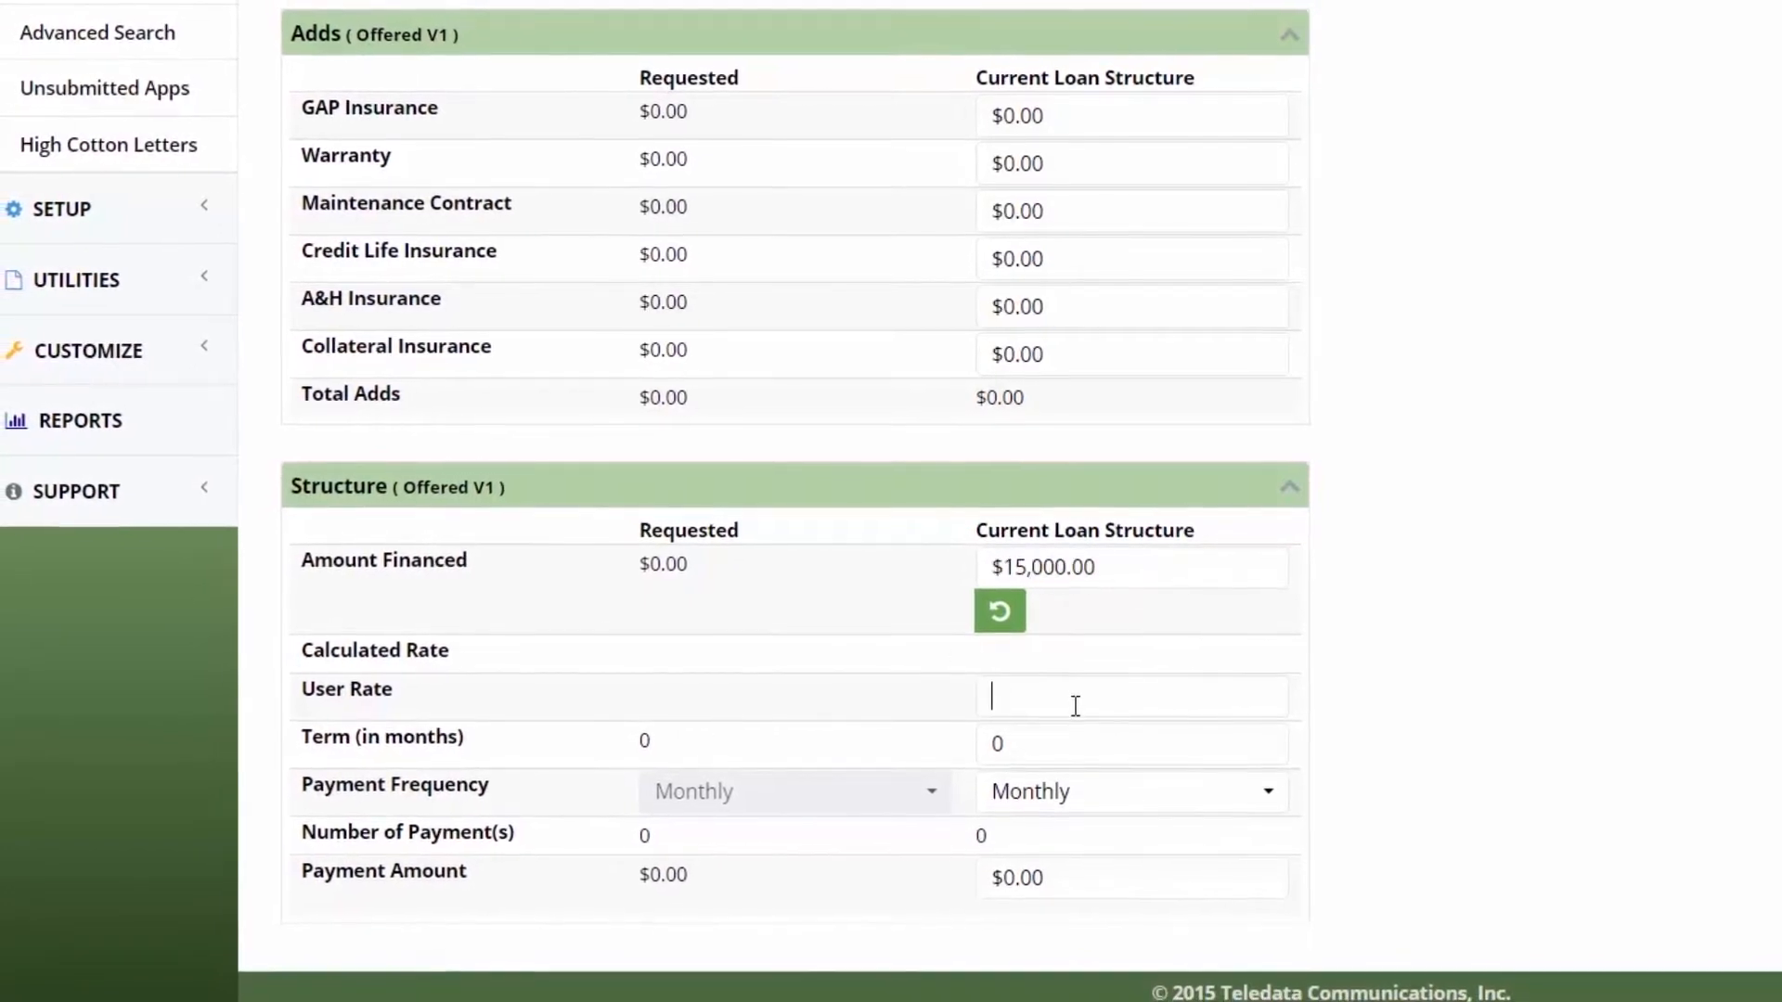
pyautogui.write('3.69')
pyautogui.click(1071, 741)
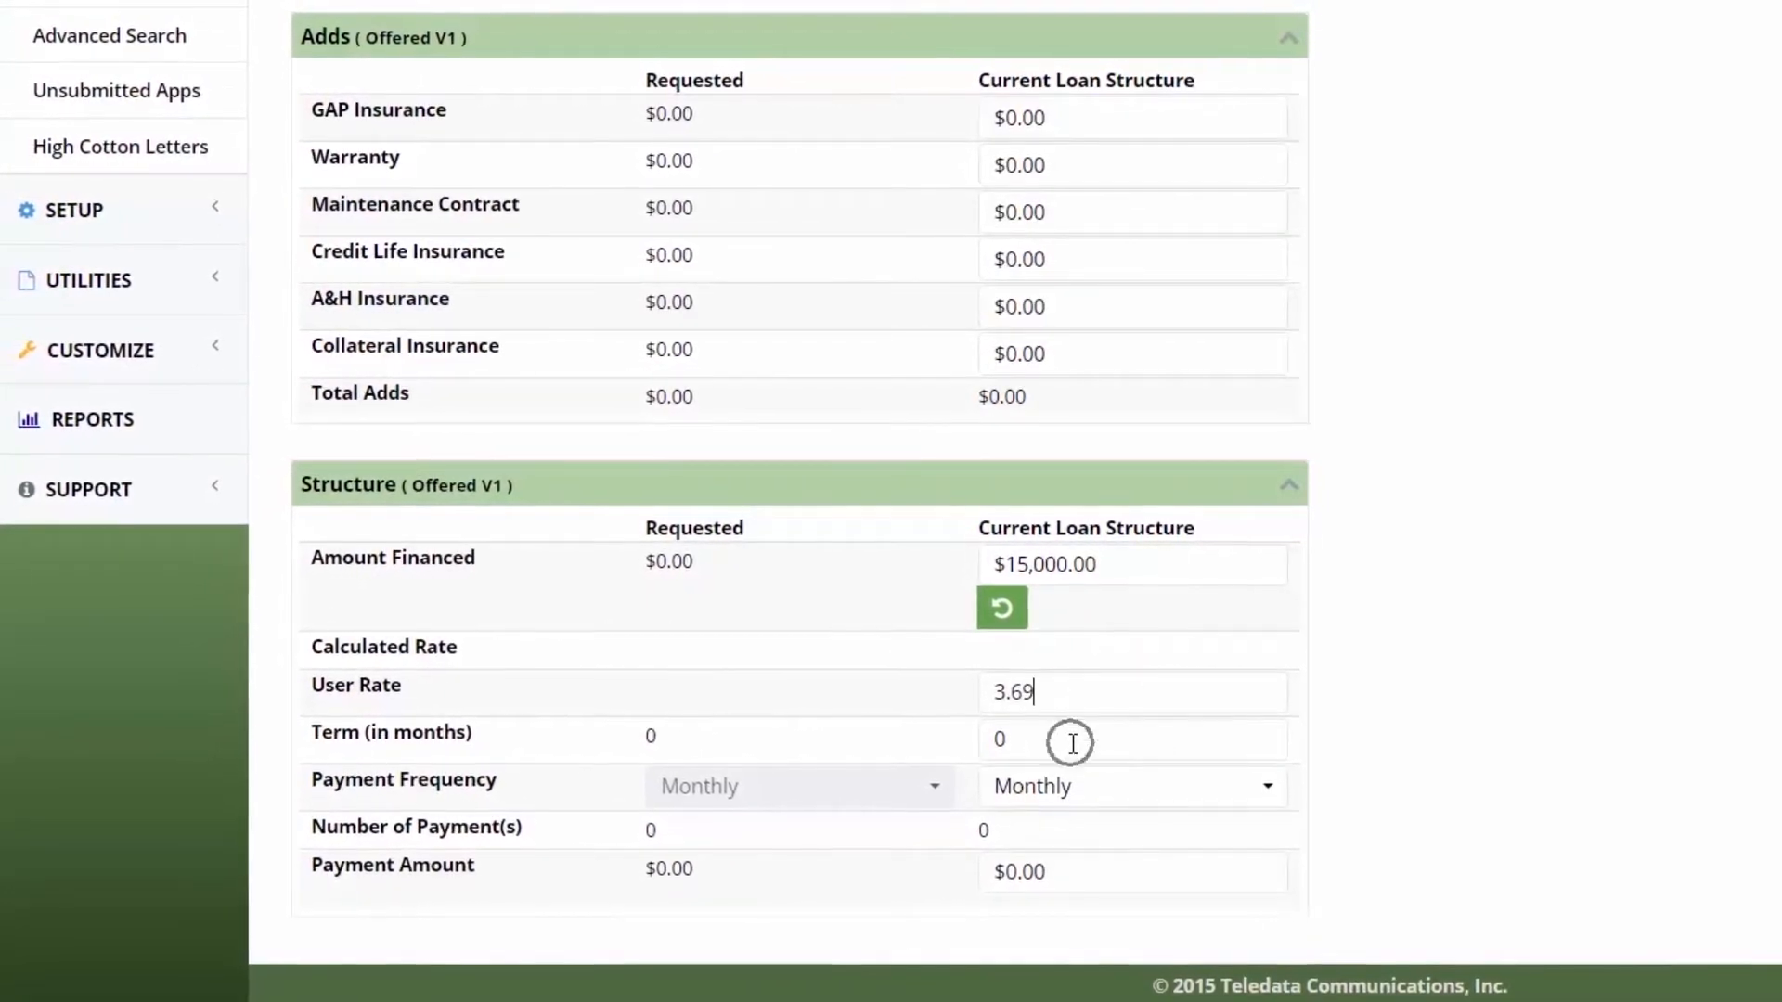
pyautogui.write('6')
pyautogui.write('4')
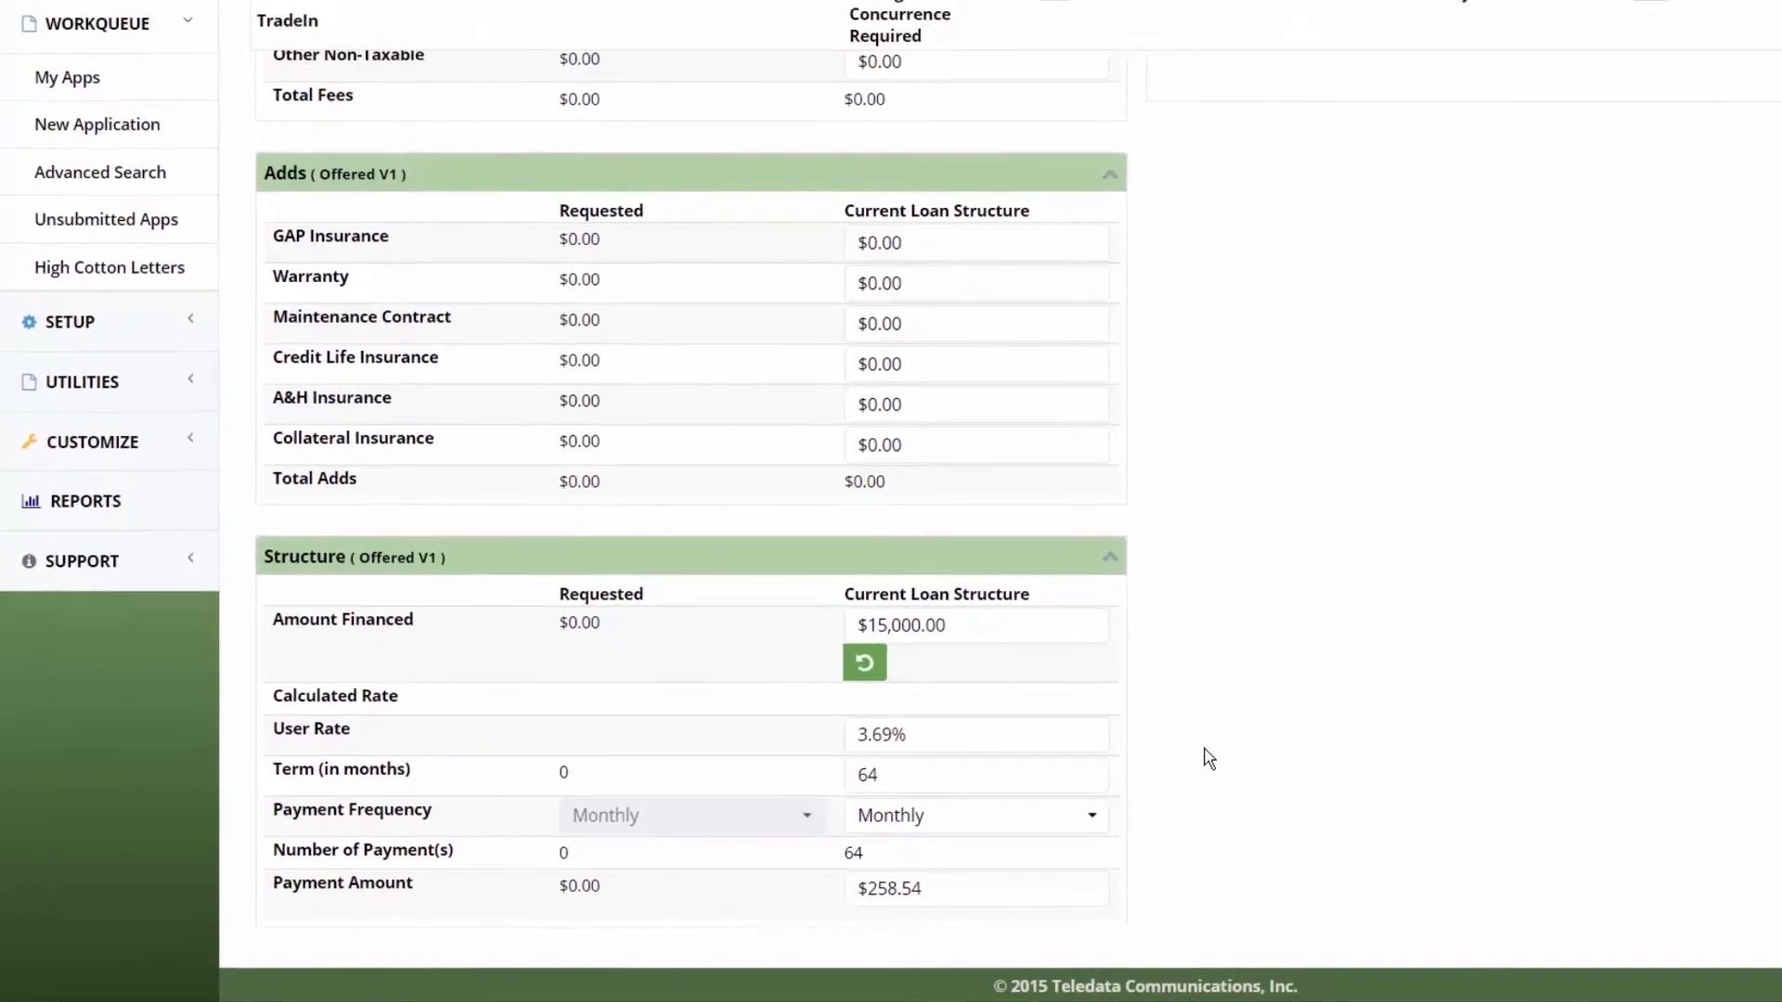
pyautogui.scroll(10, 1235, 780)
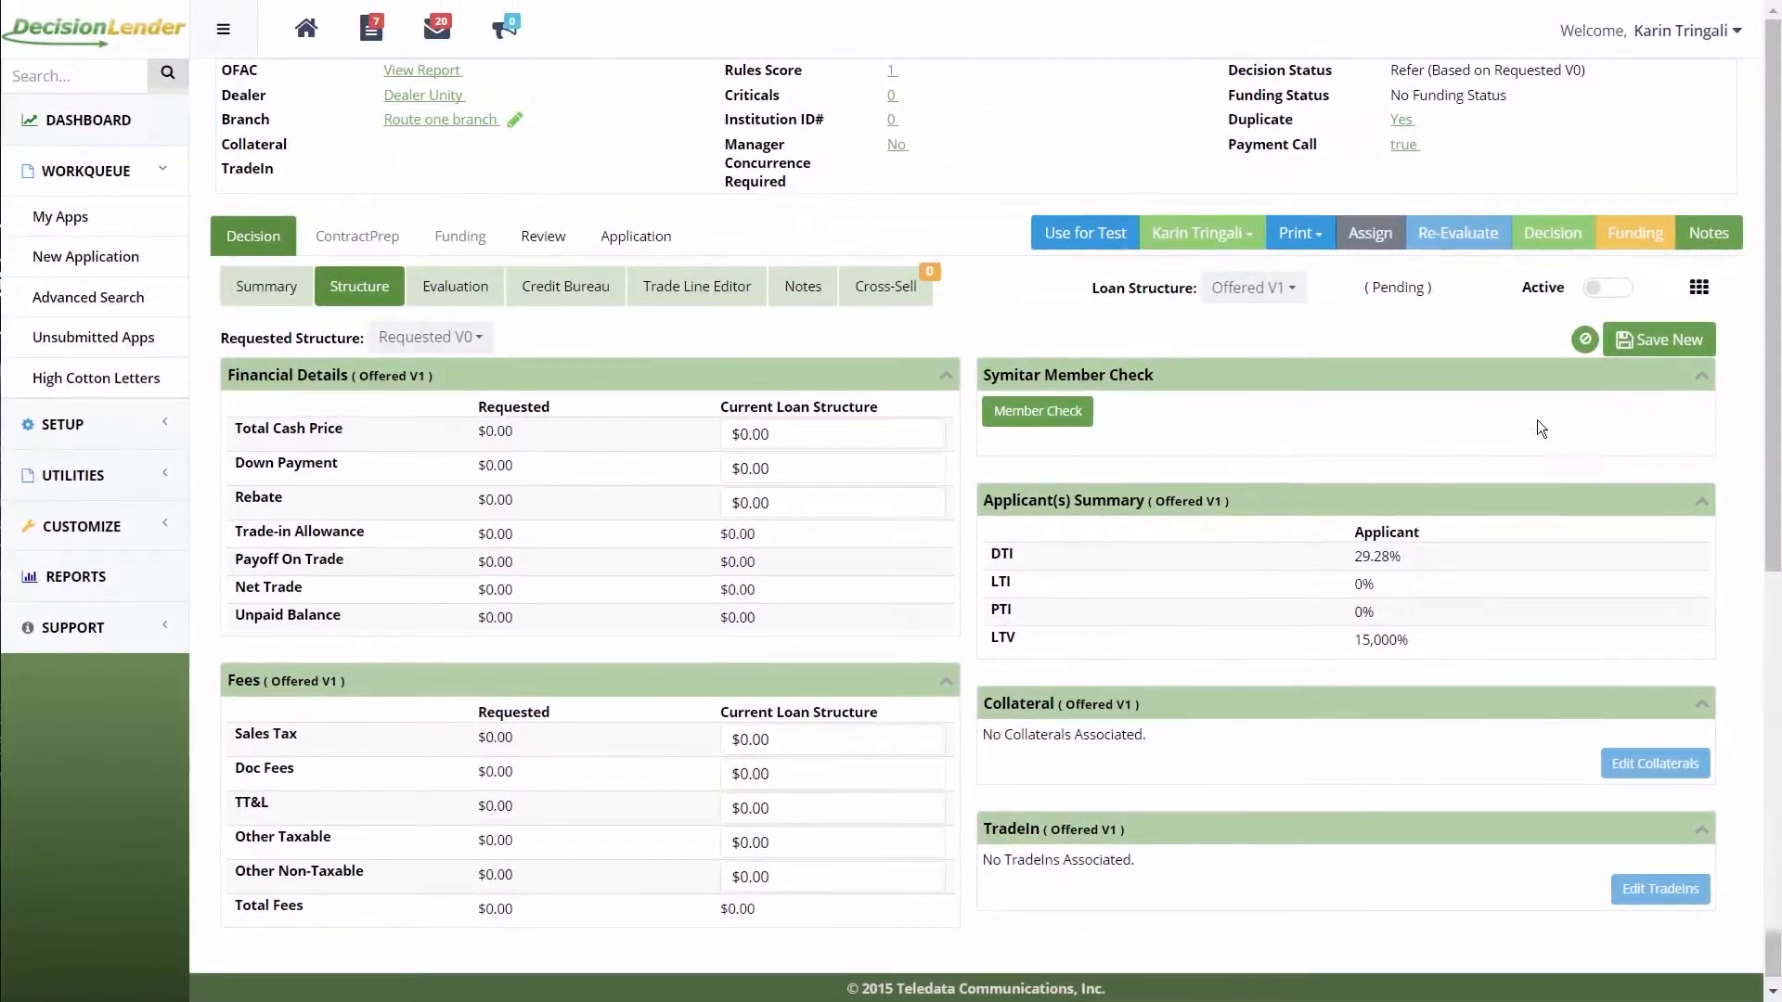
pyautogui.click(1631, 346)
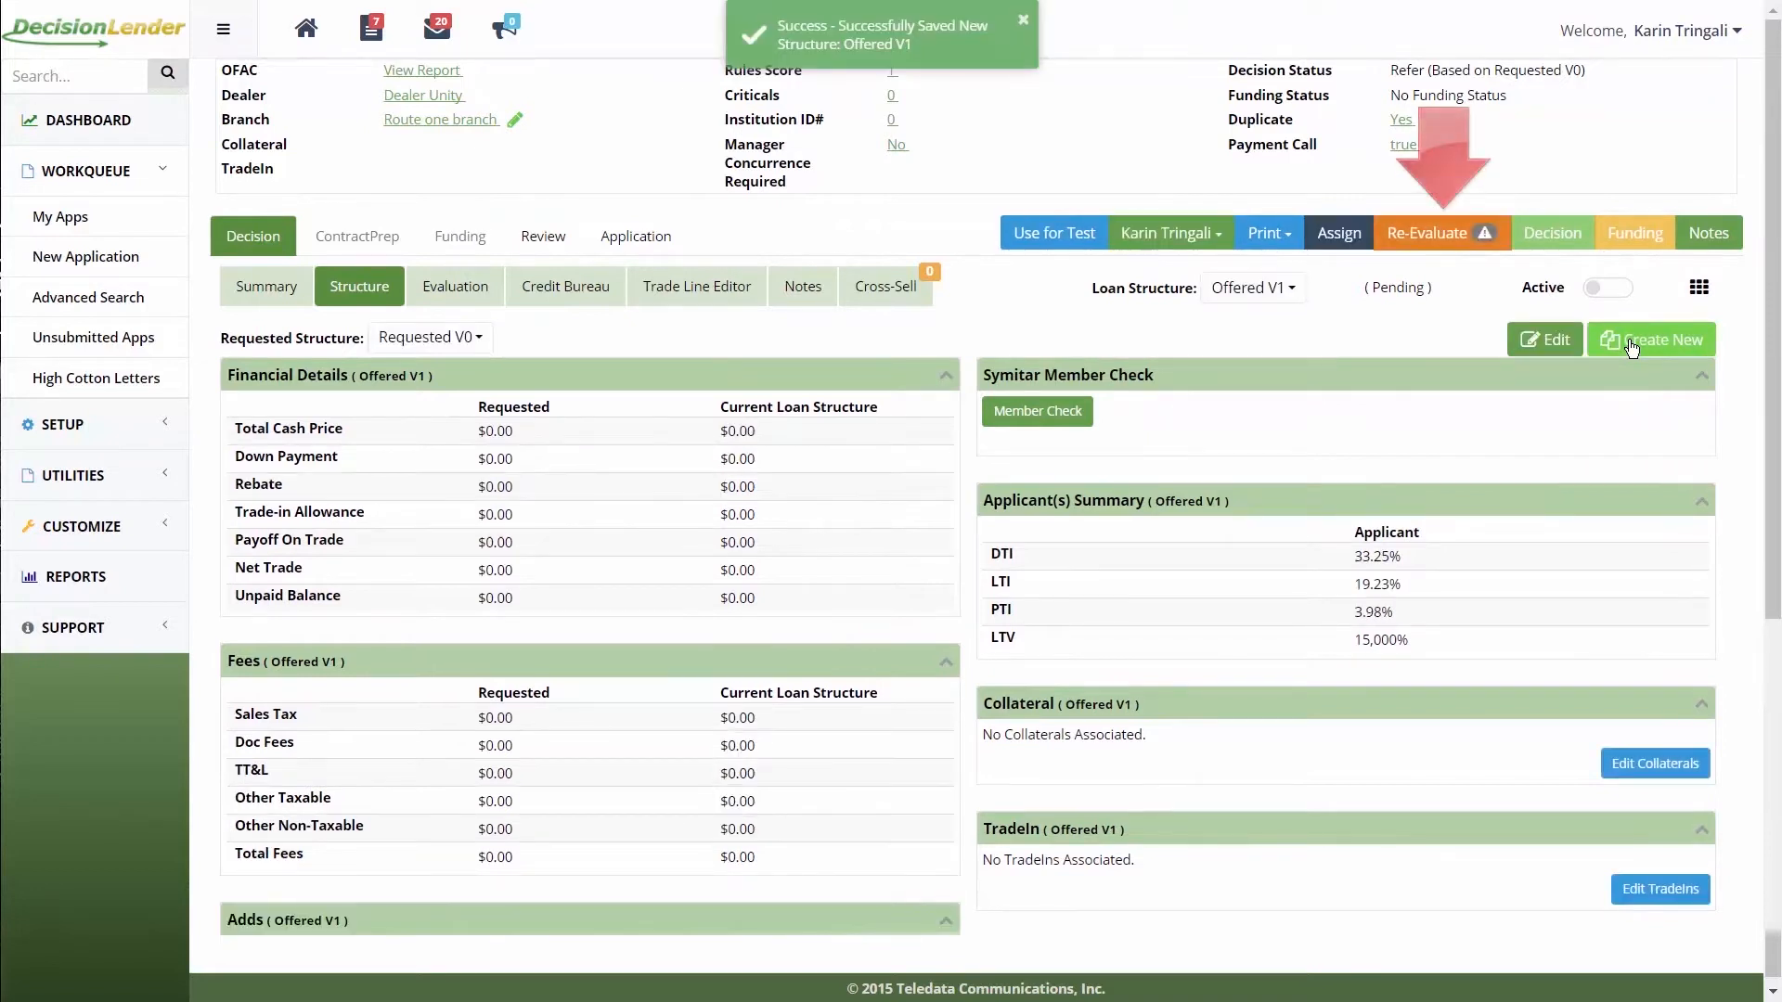
pyautogui.click(1453, 234)
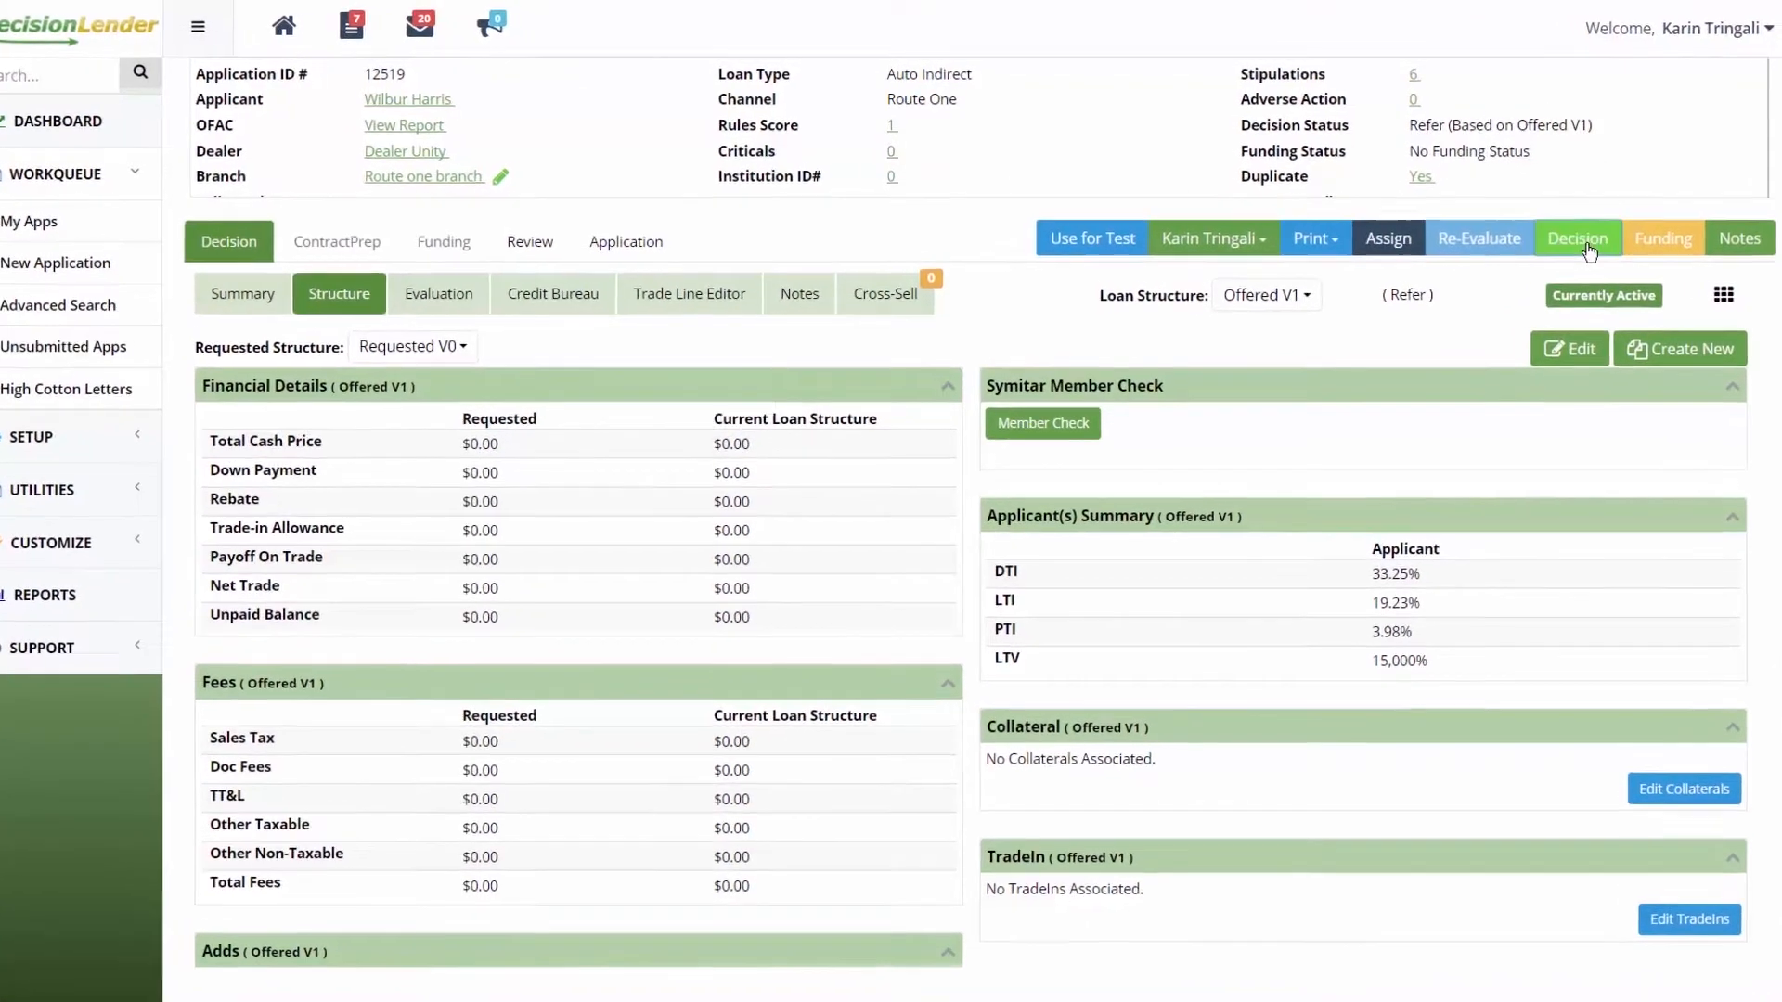
# Step: Change the decision status to Payment Call with the comment 'Comments.' and submit the update
pyautogui.click(1588, 244)
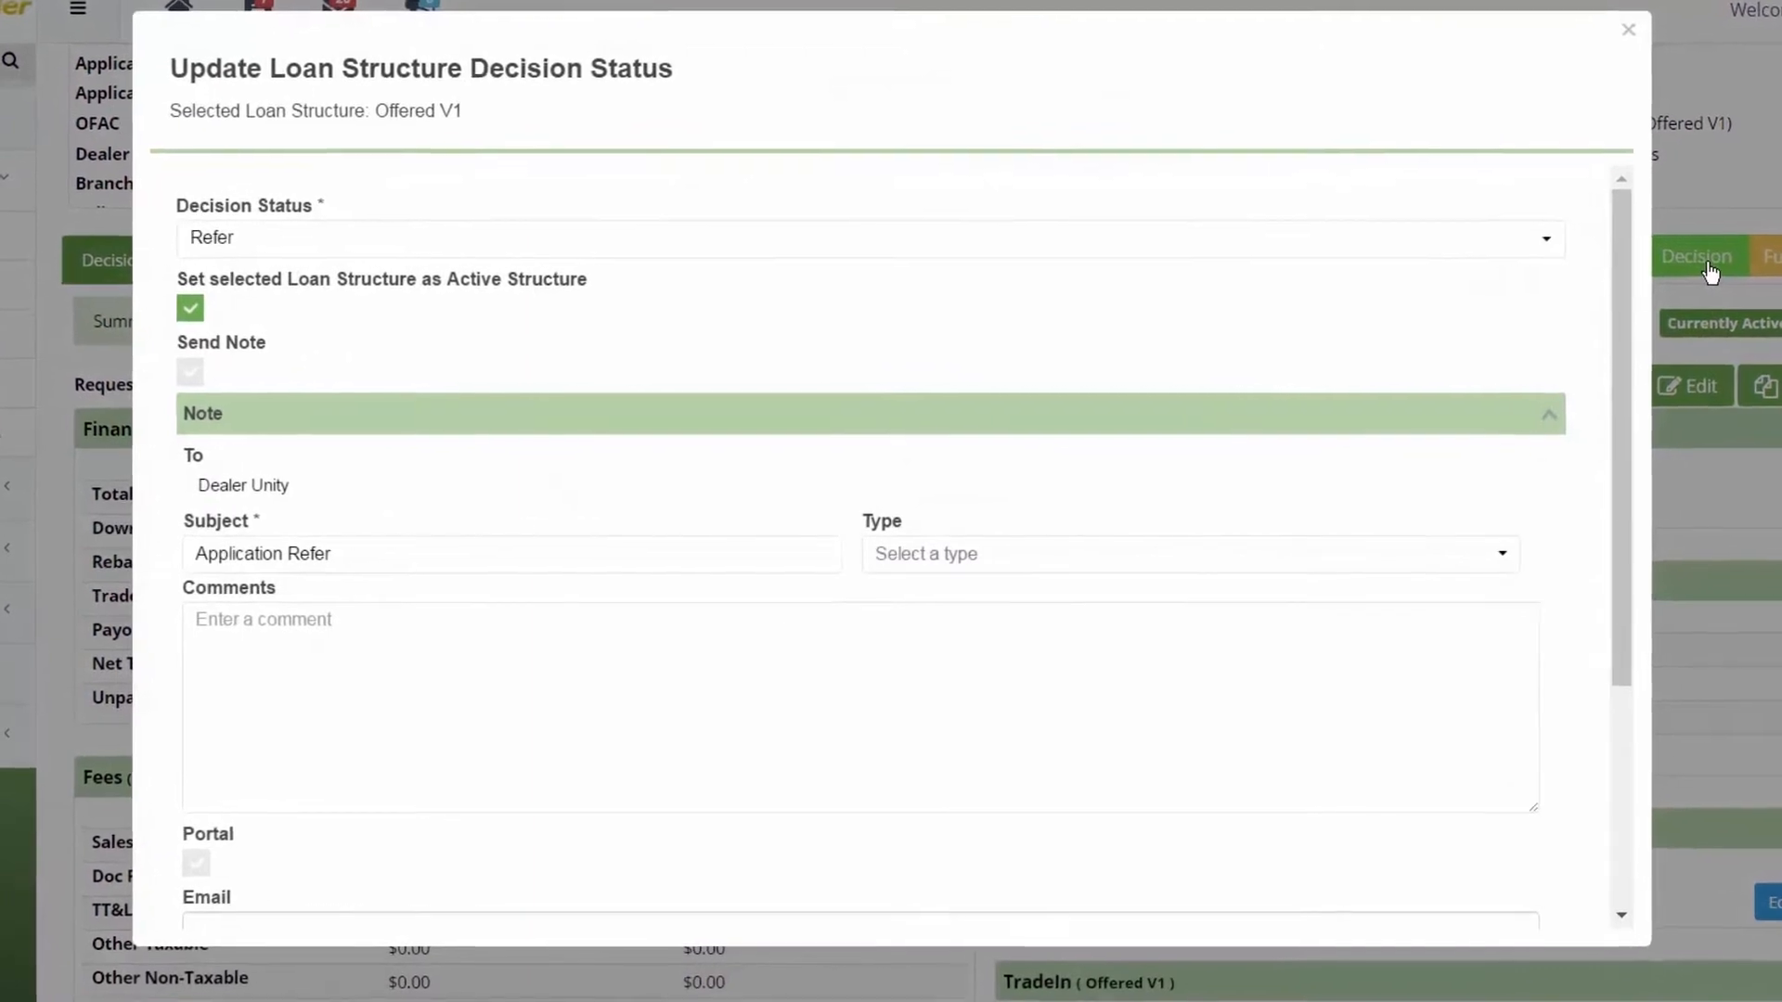
pyautogui.click(316, 228)
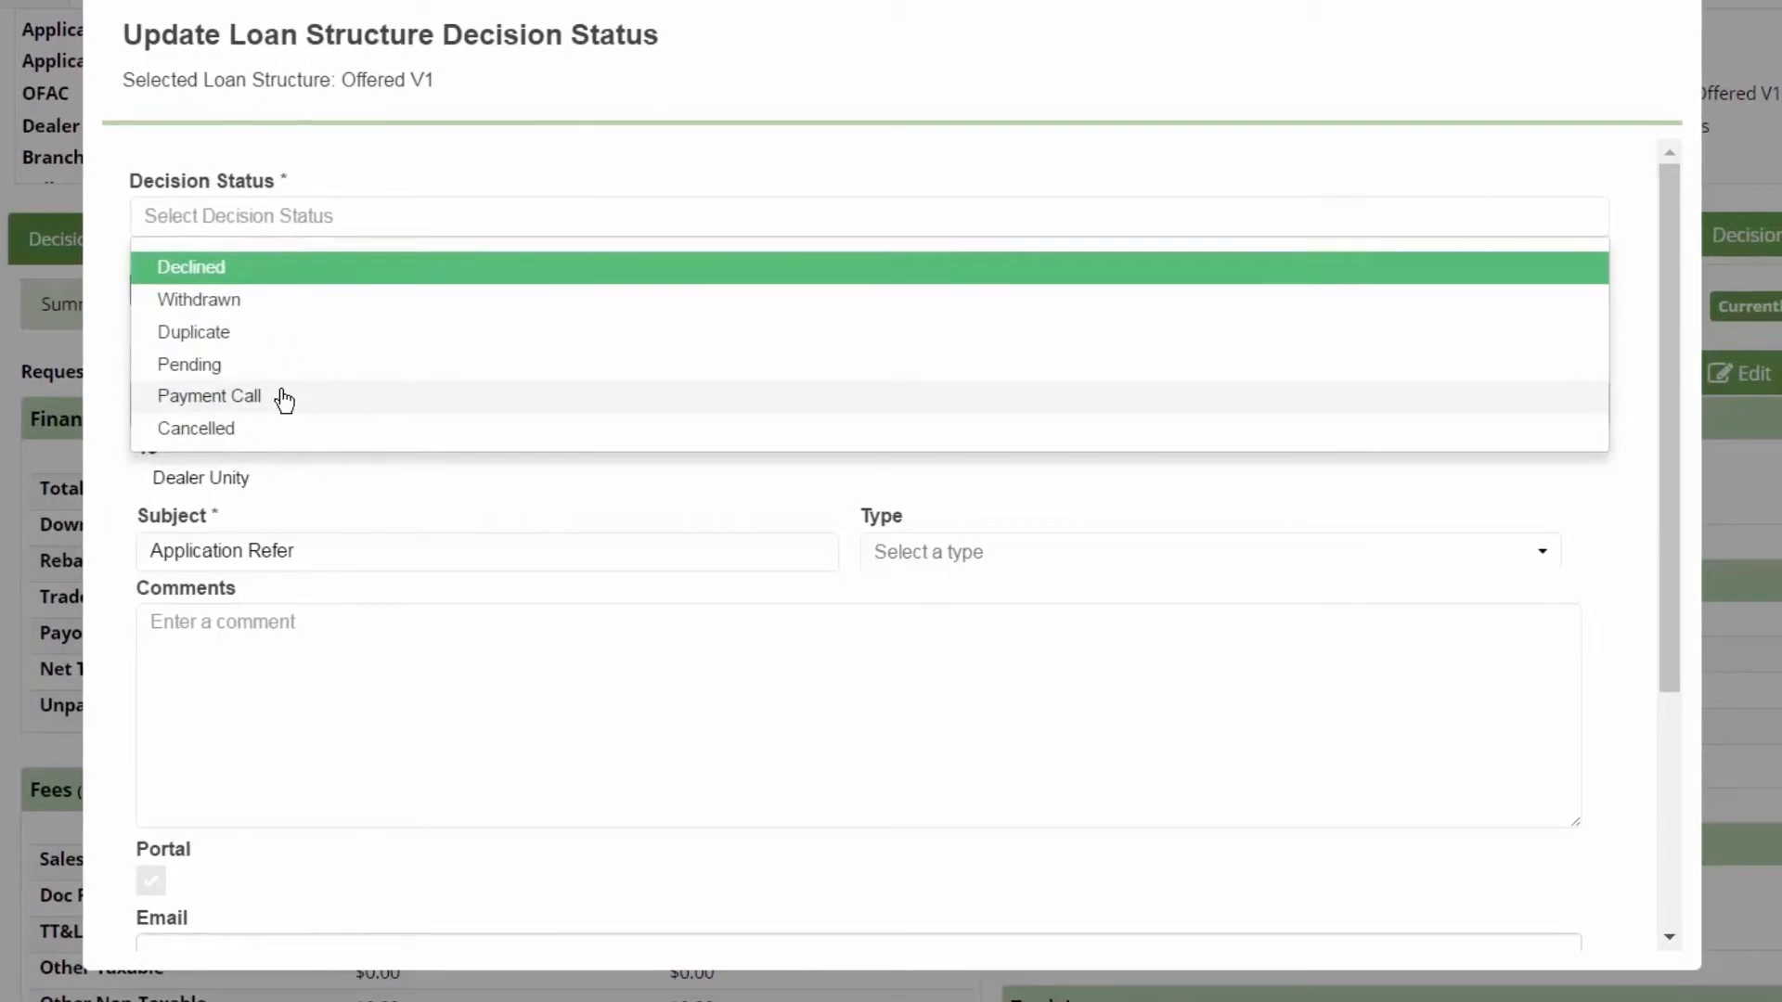
pyautogui.click(284, 397)
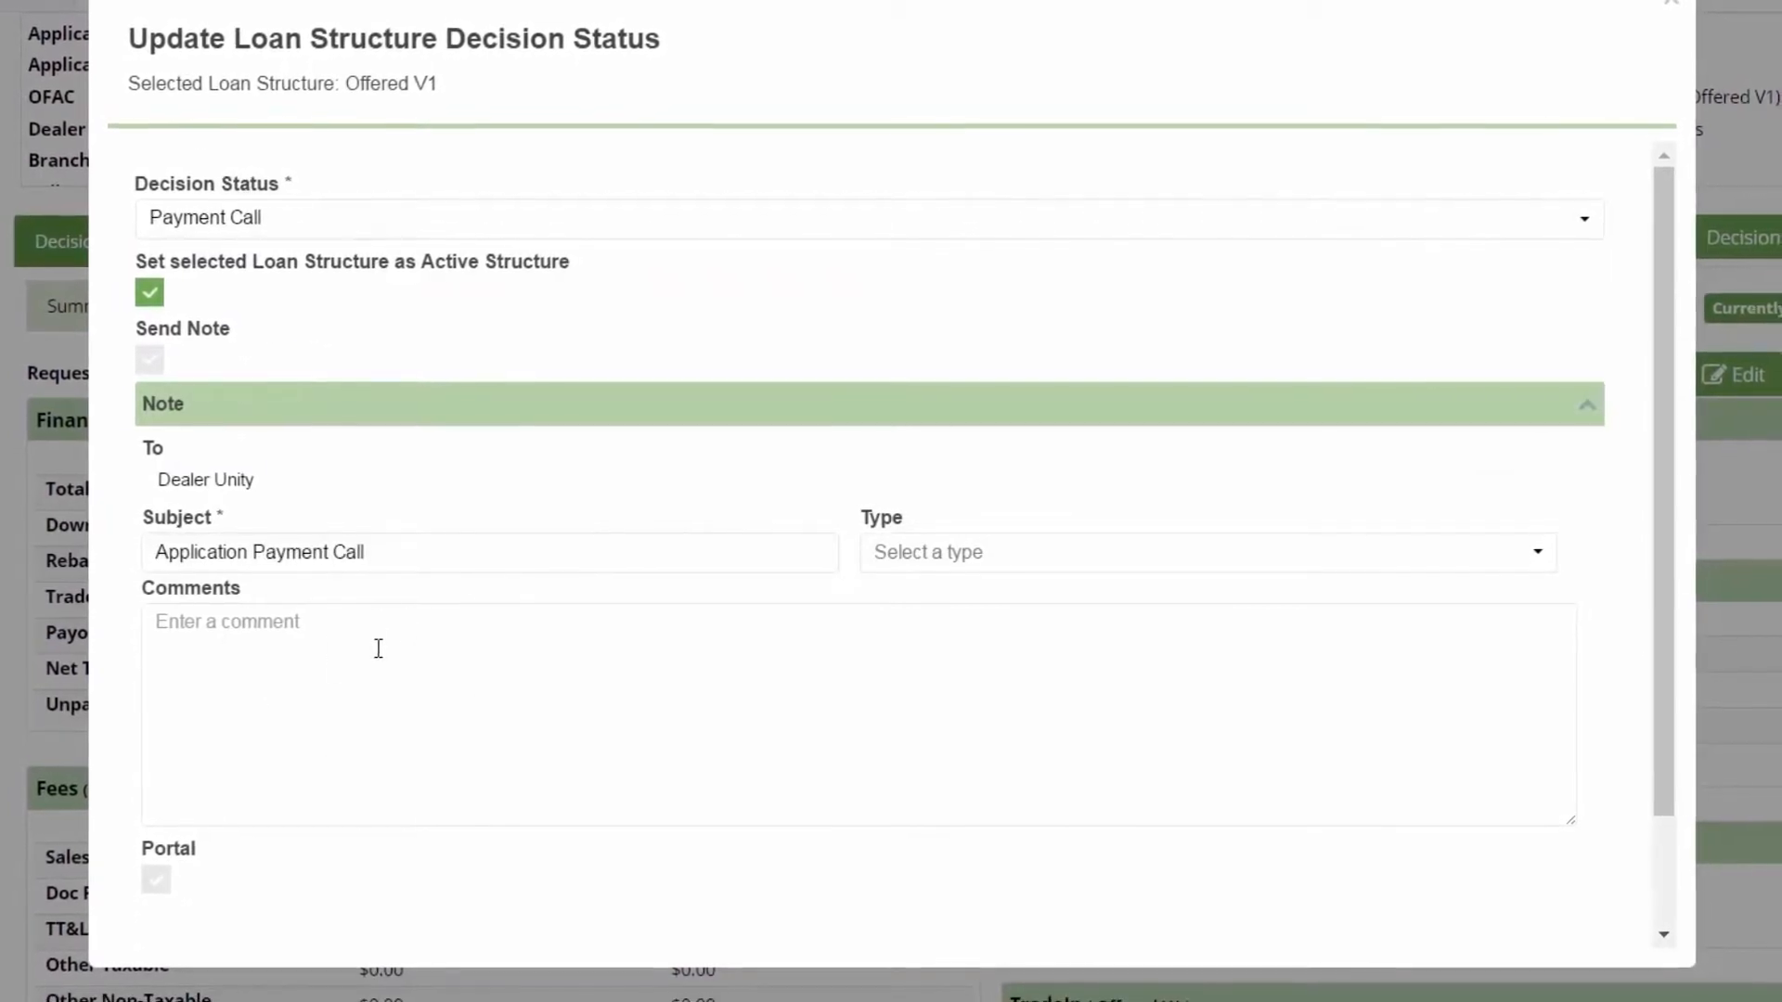
pyautogui.click(379, 648)
pyautogui.write('Comments.')
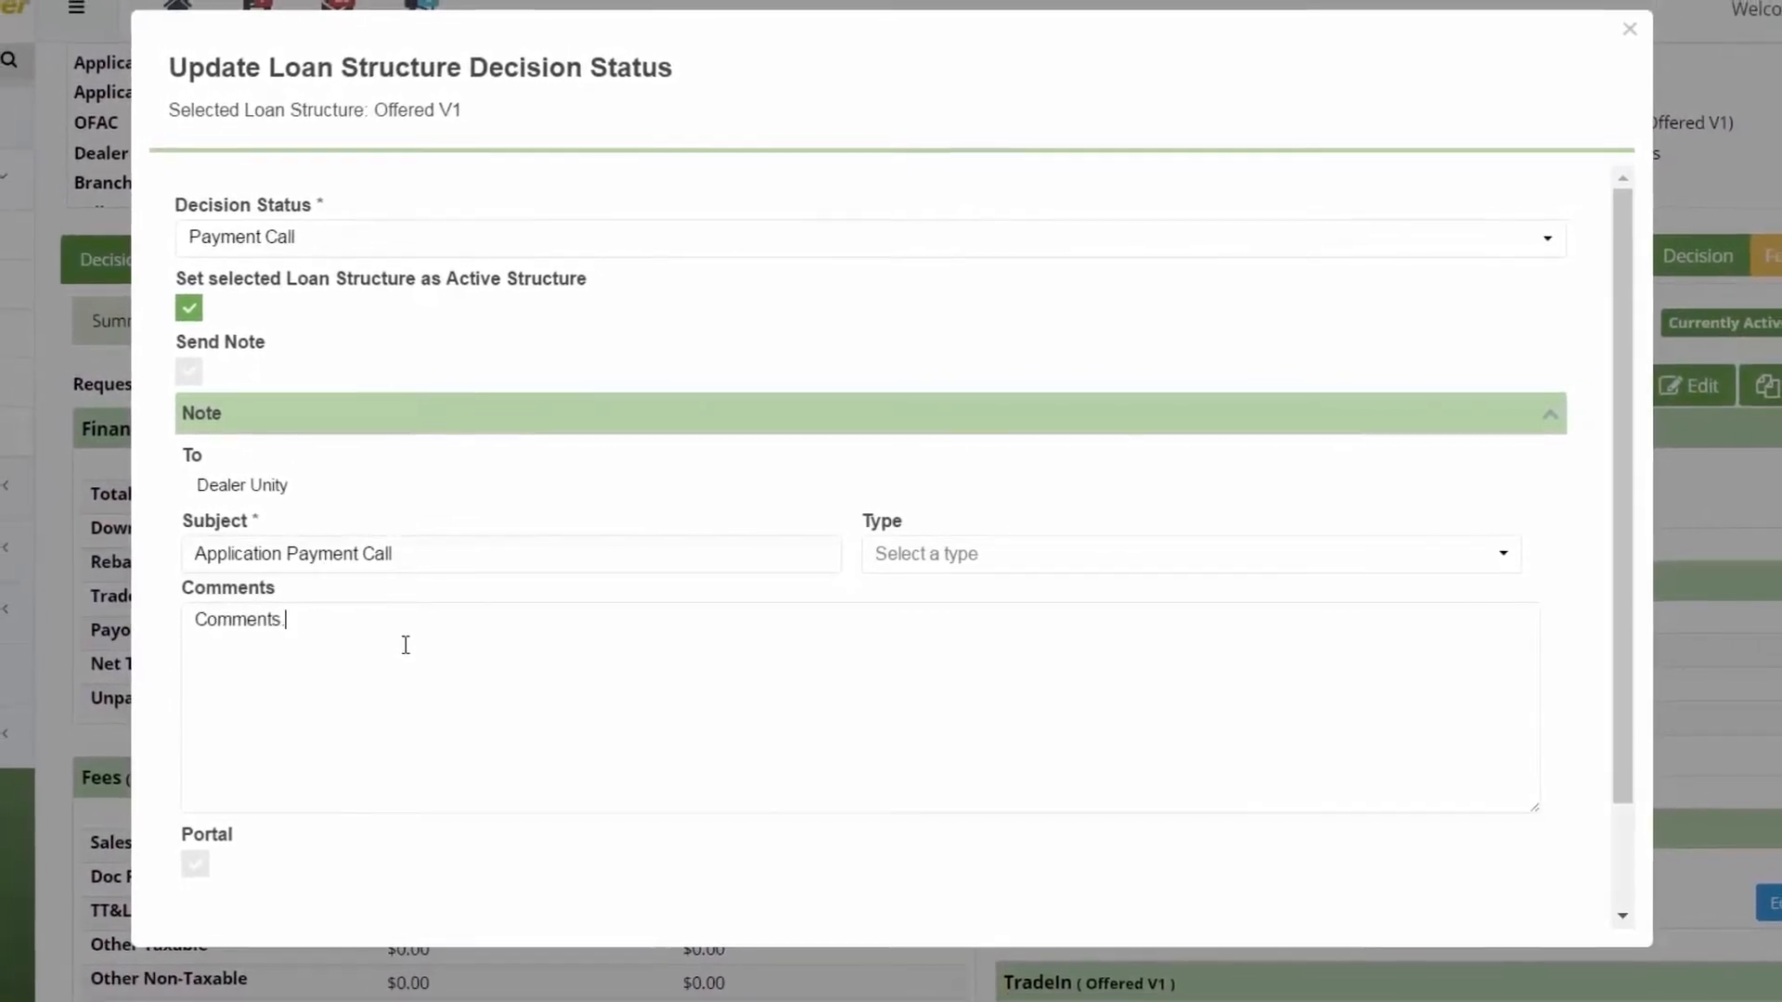
pyautogui.scroll(-2, 406, 645)
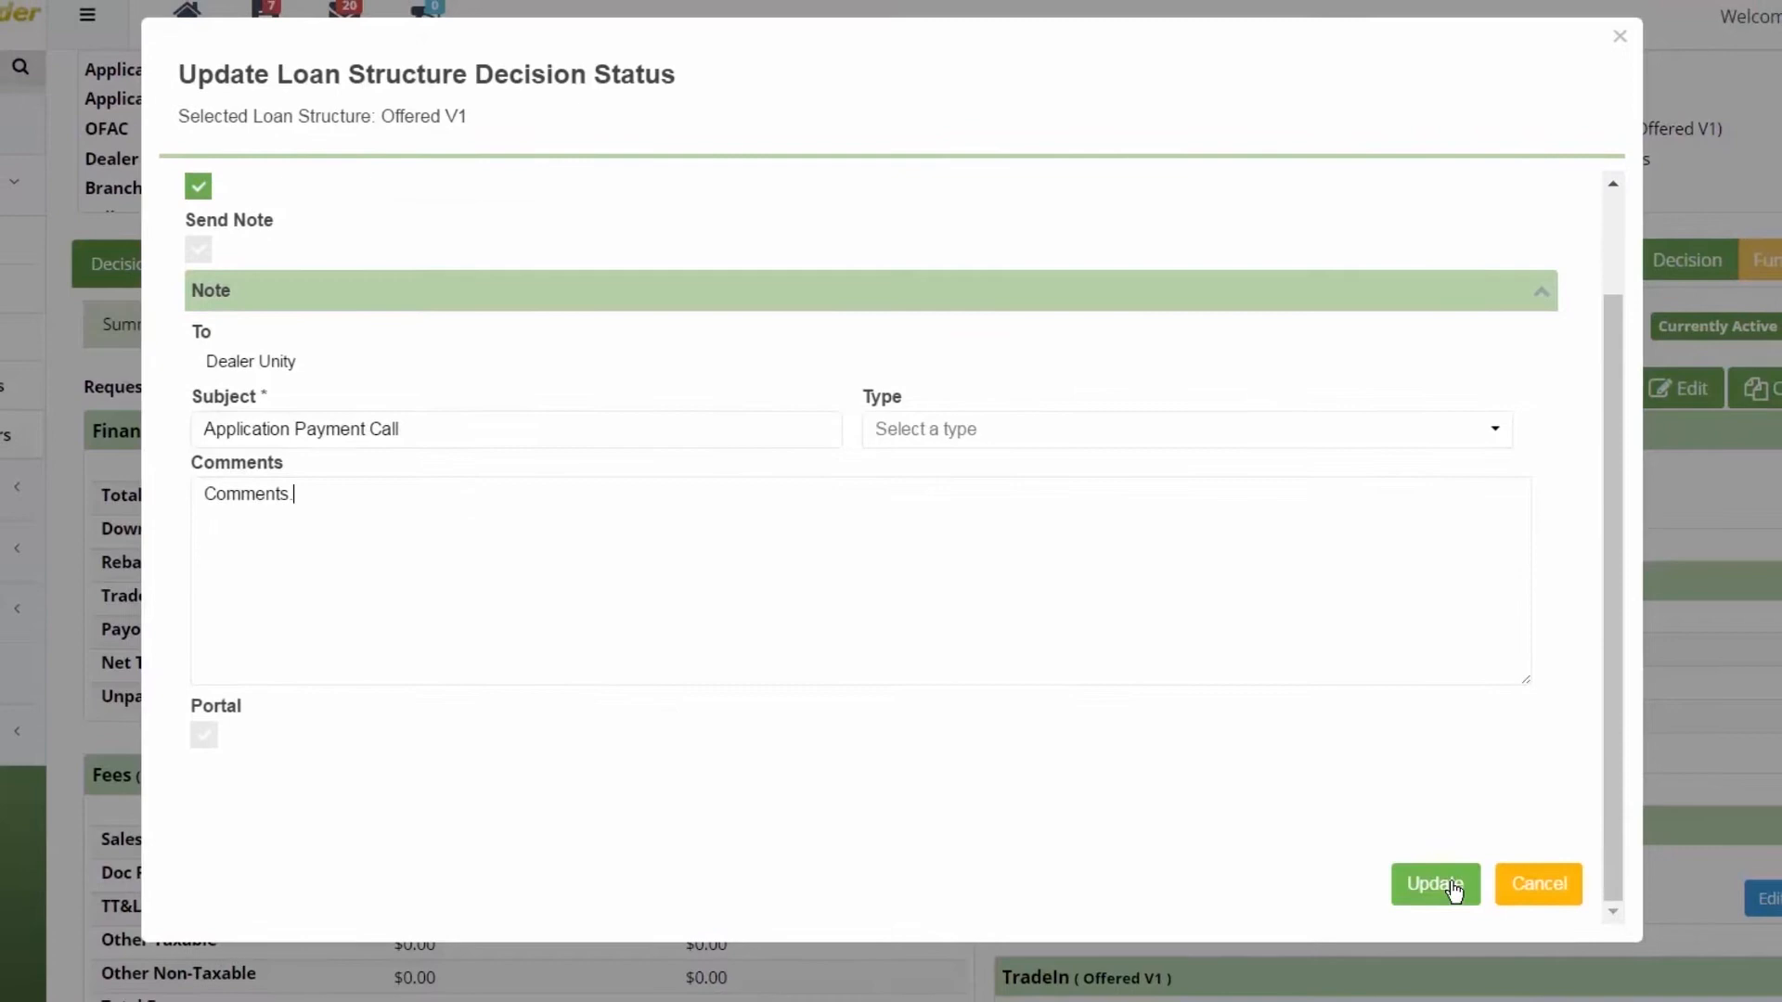
pyautogui.click(1454, 891)
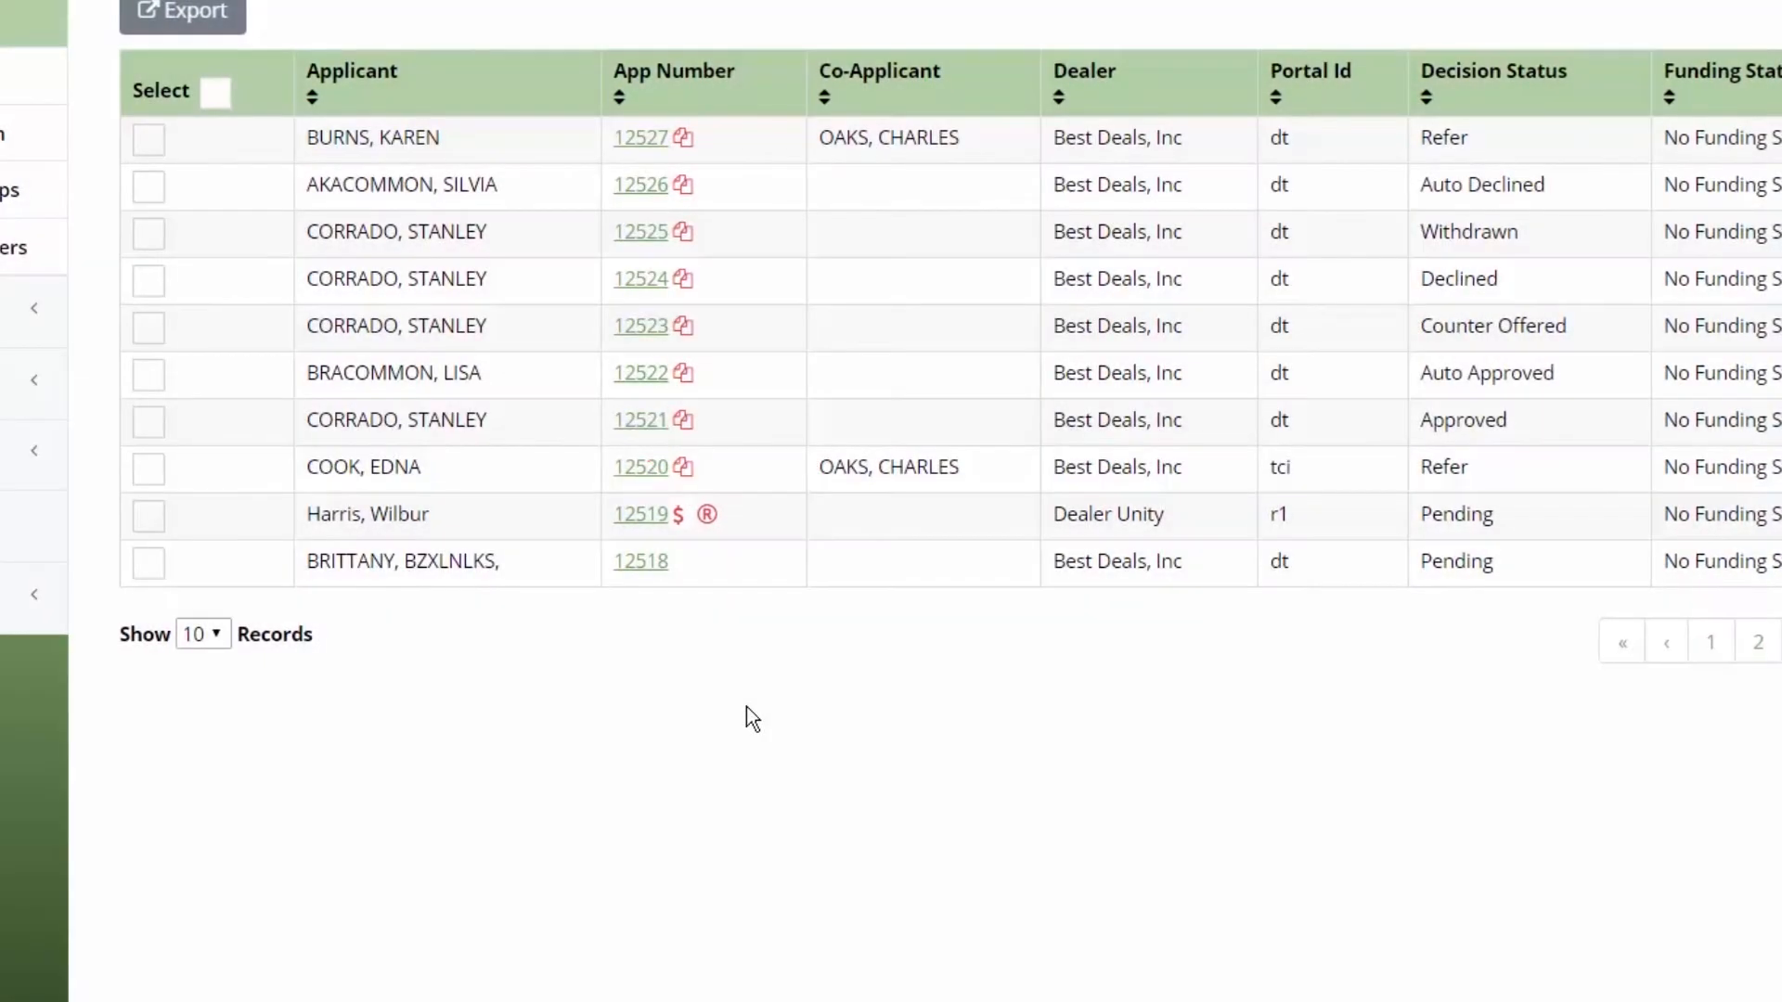
pyautogui.click(655, 532)
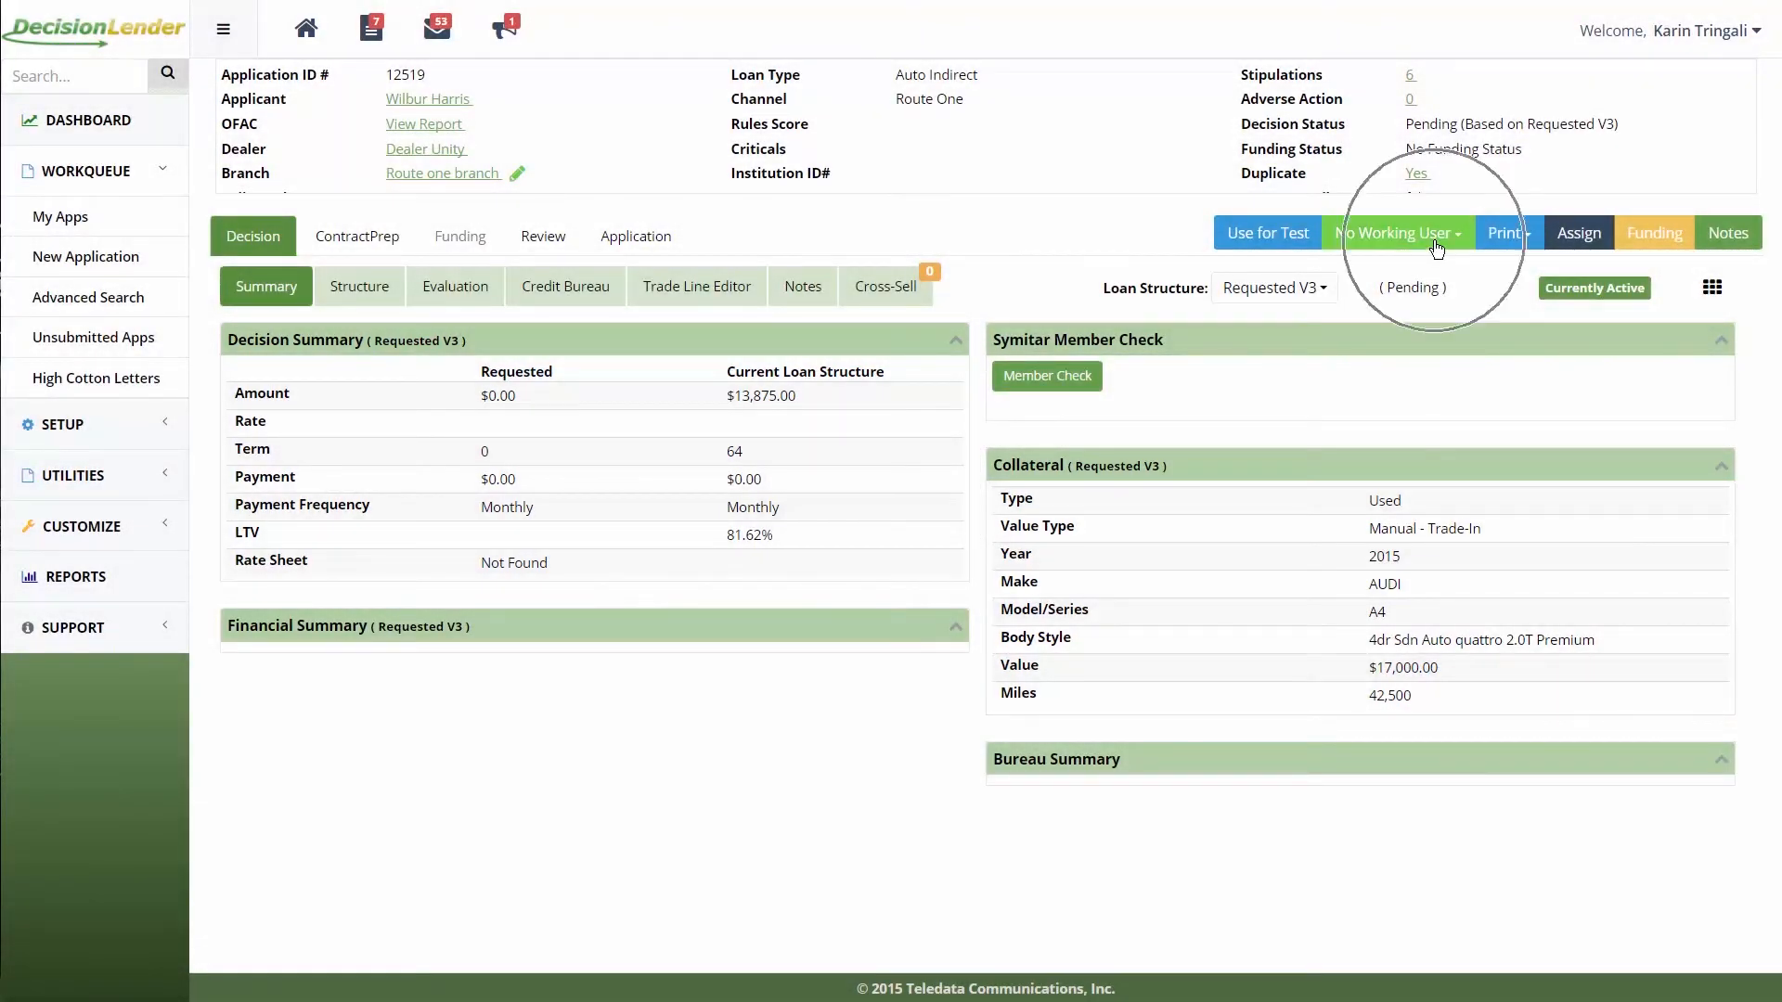
pyautogui.click(1437, 245)
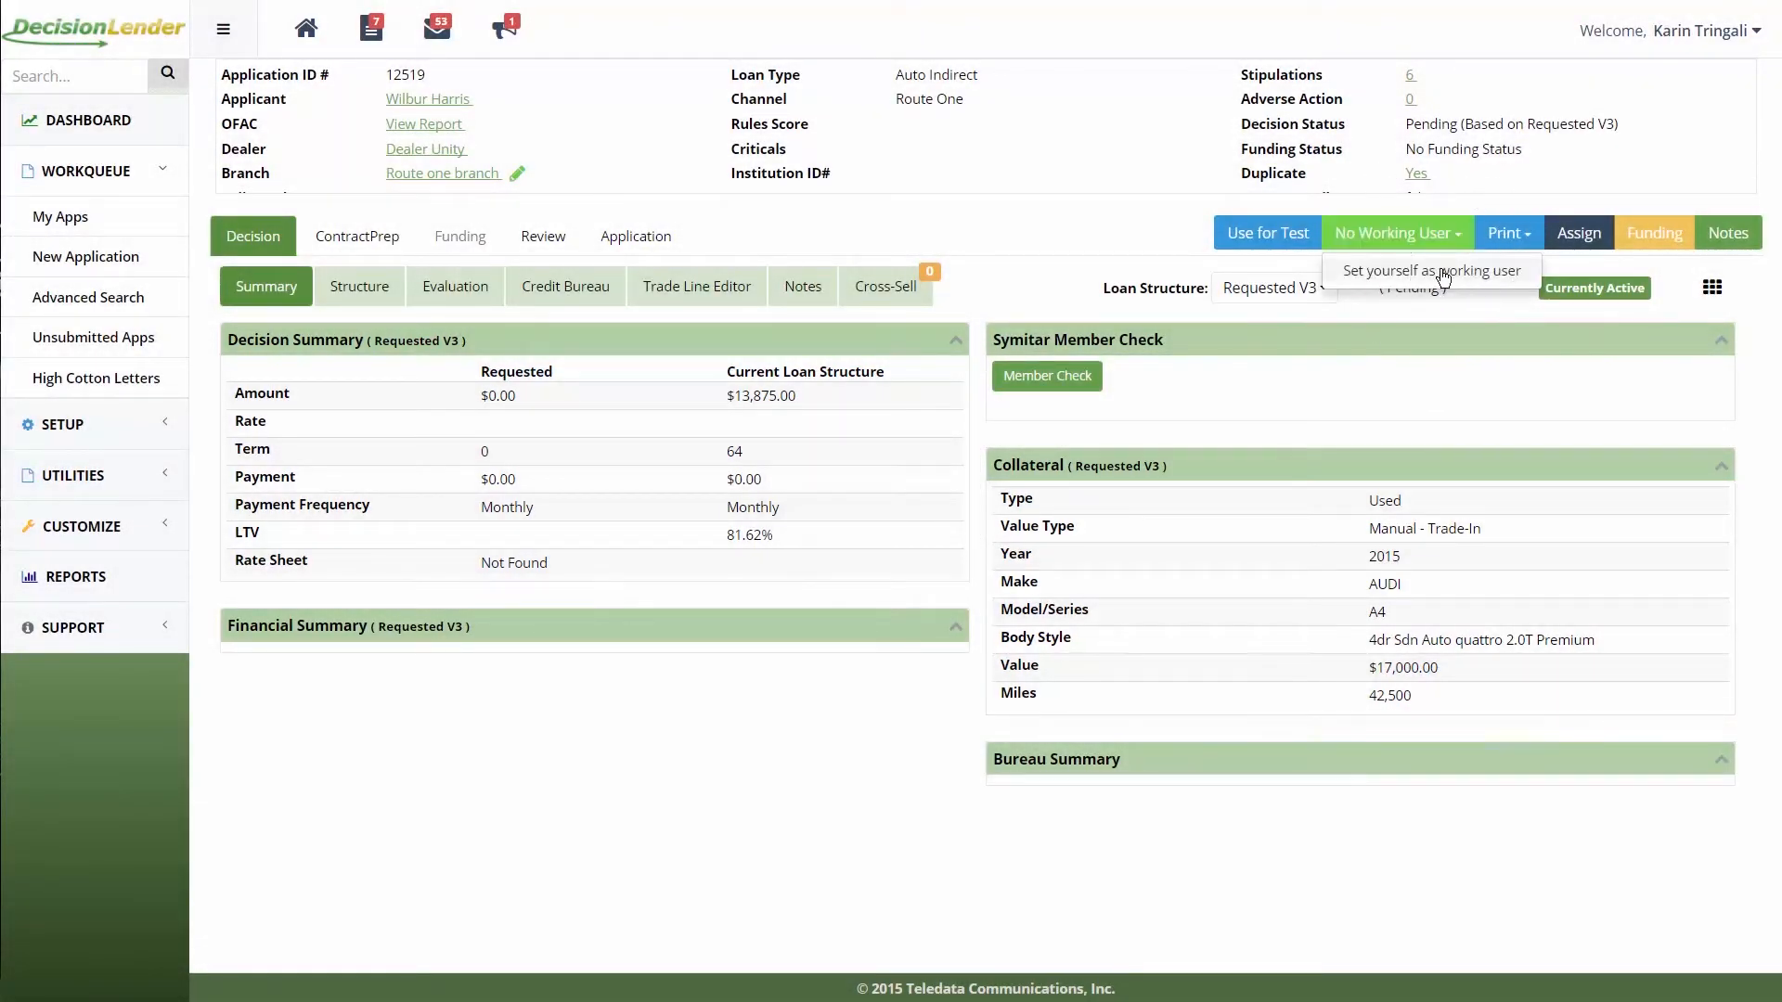
pyautogui.click(1441, 271)
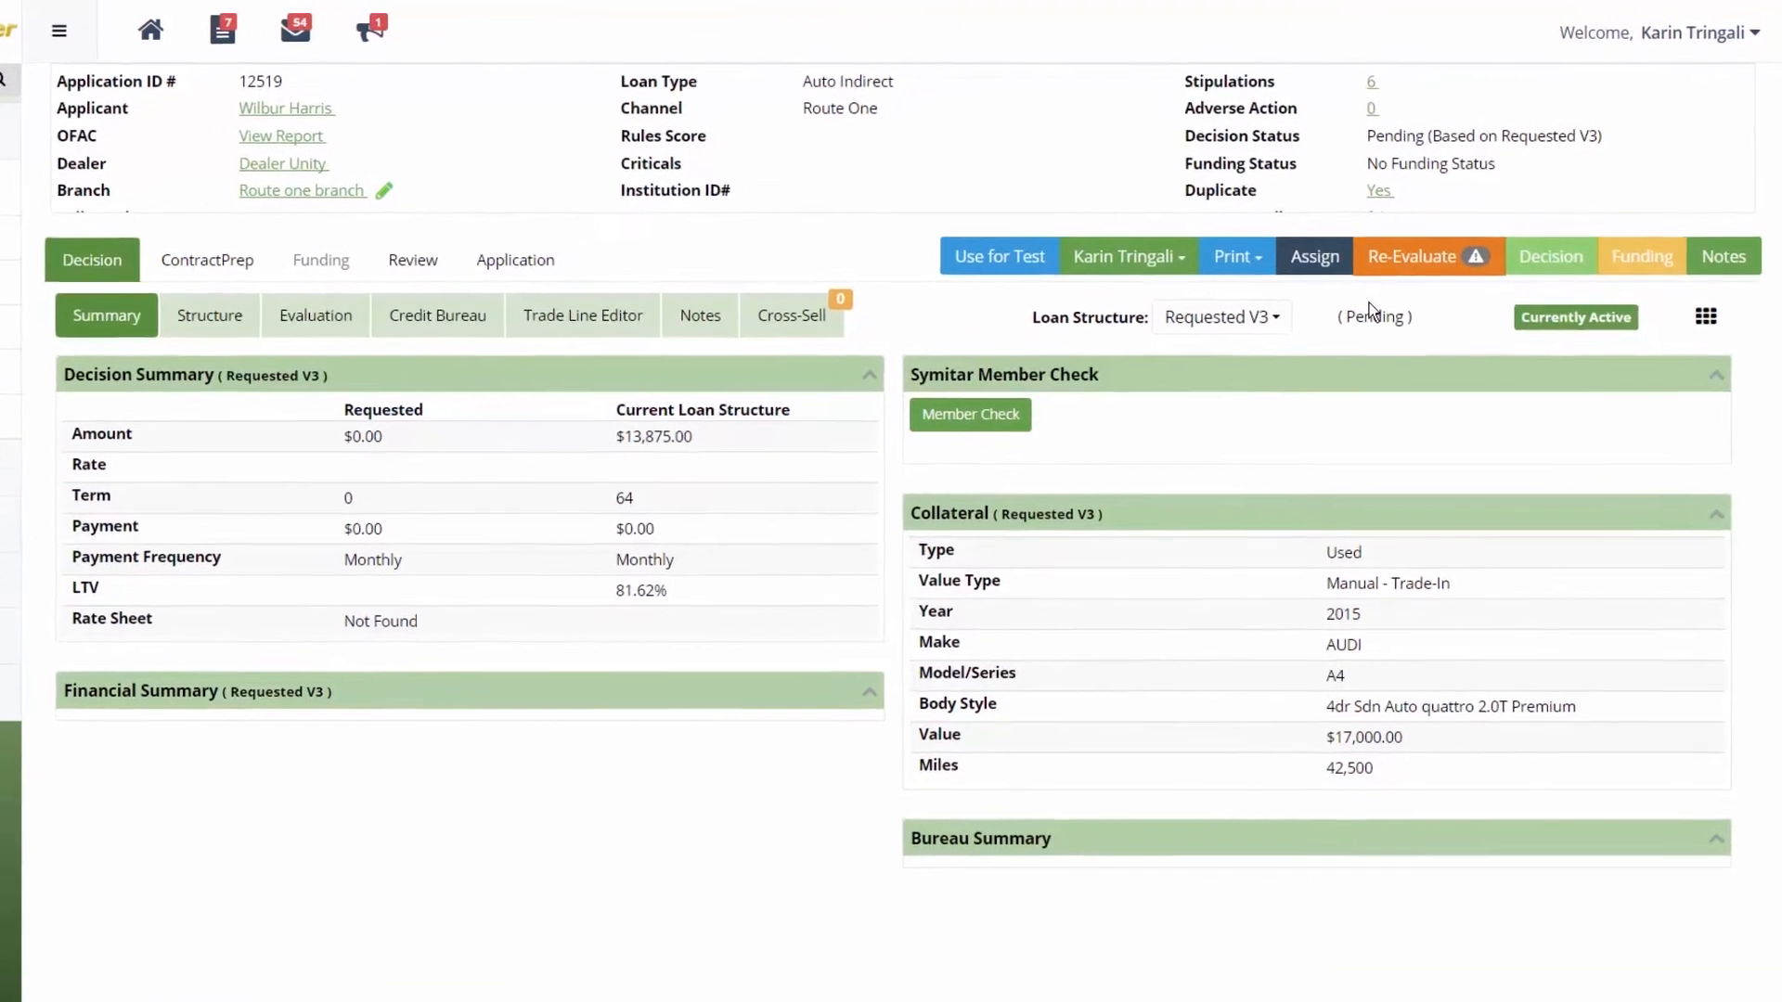
pyautogui.scroll(-2, 1086, 159)
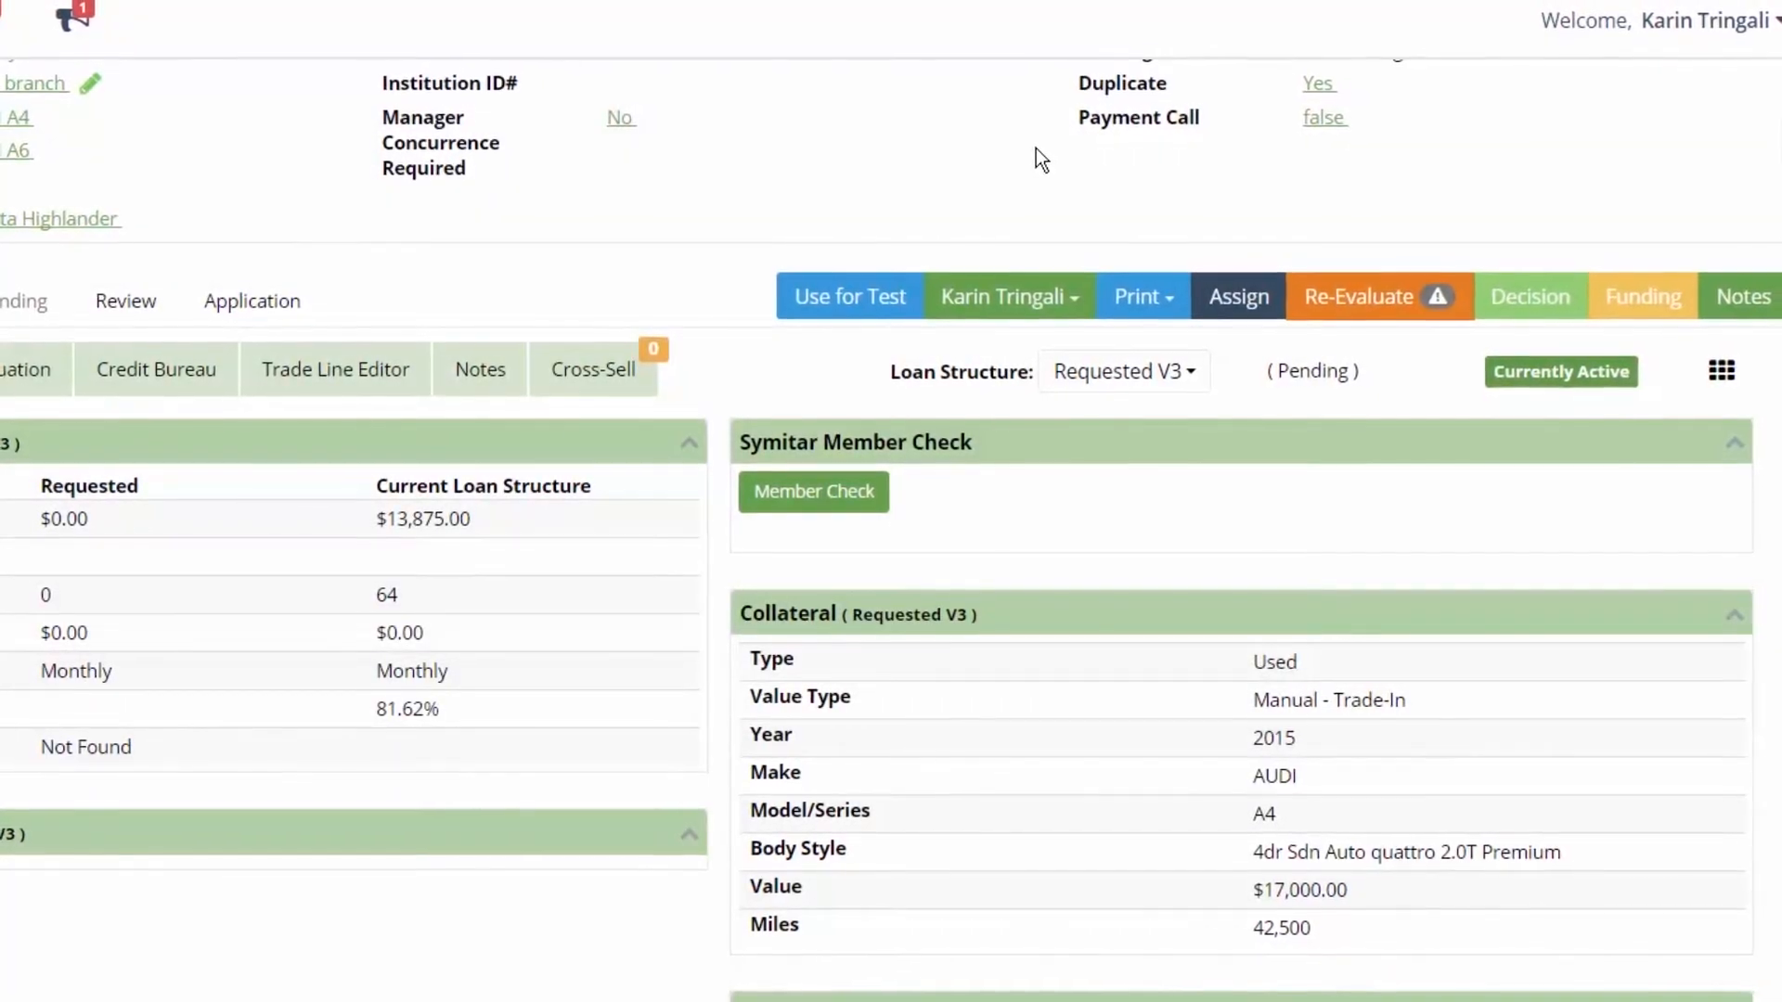
pyautogui.scroll(2, 1036, 147)
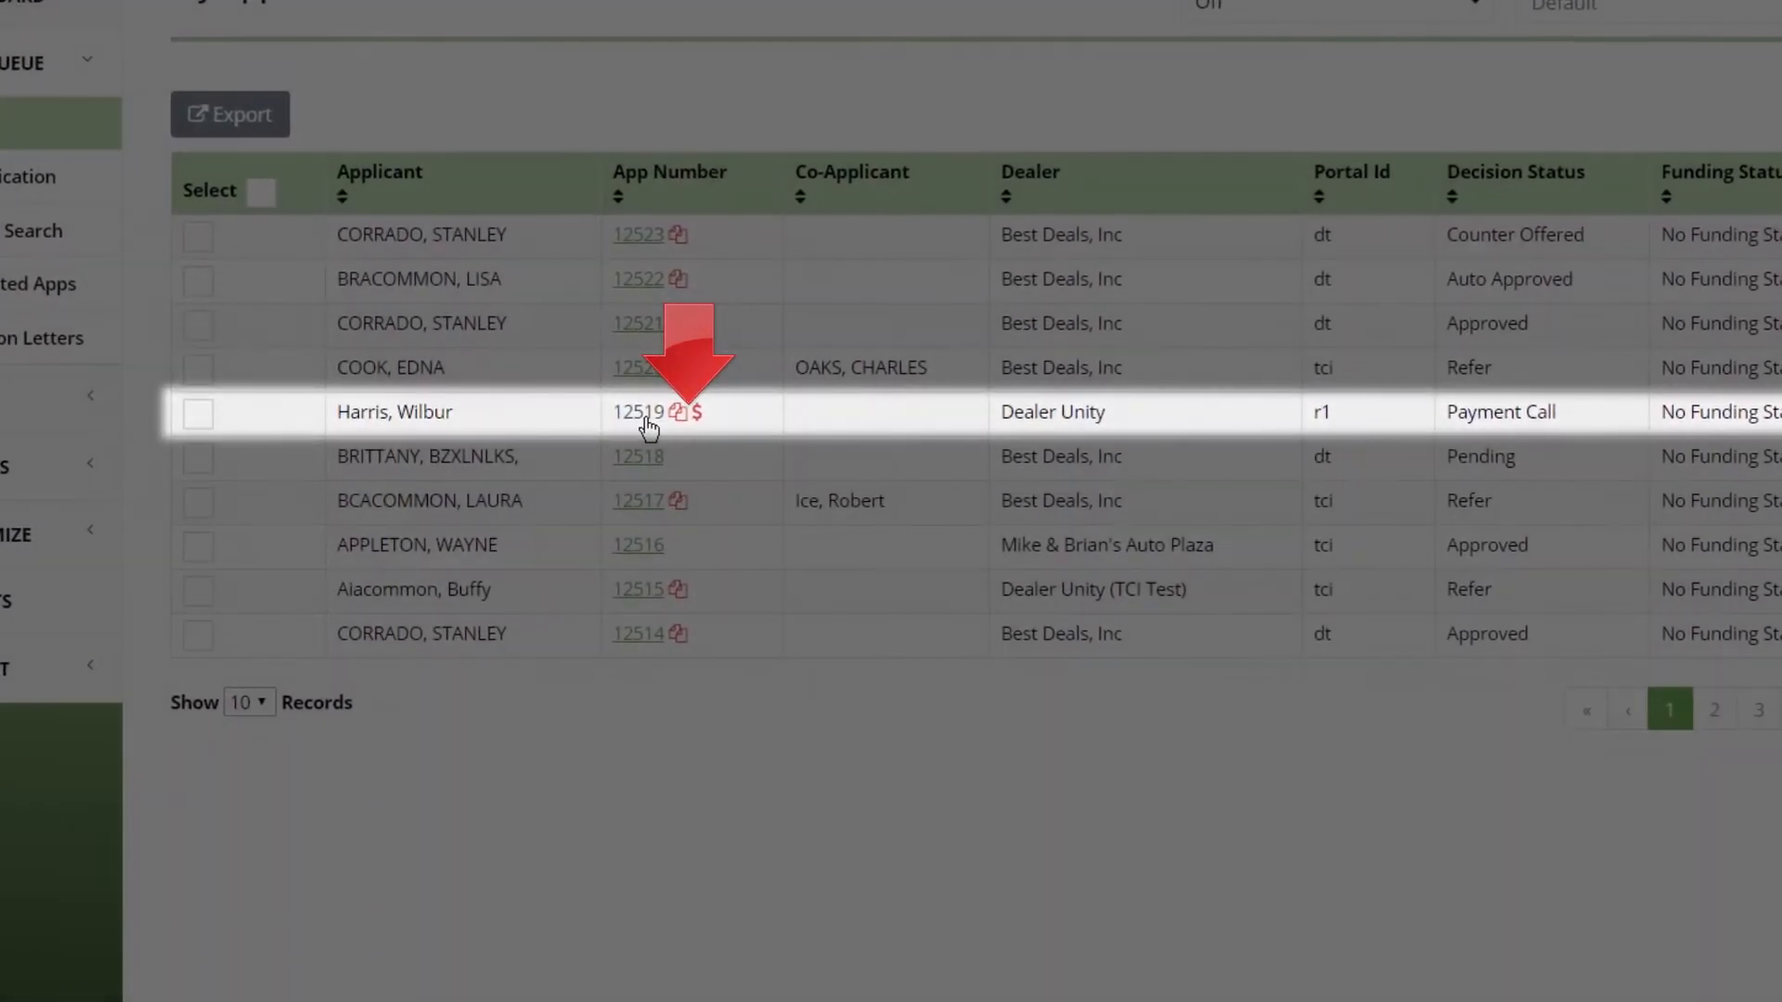
pyautogui.click(646, 420)
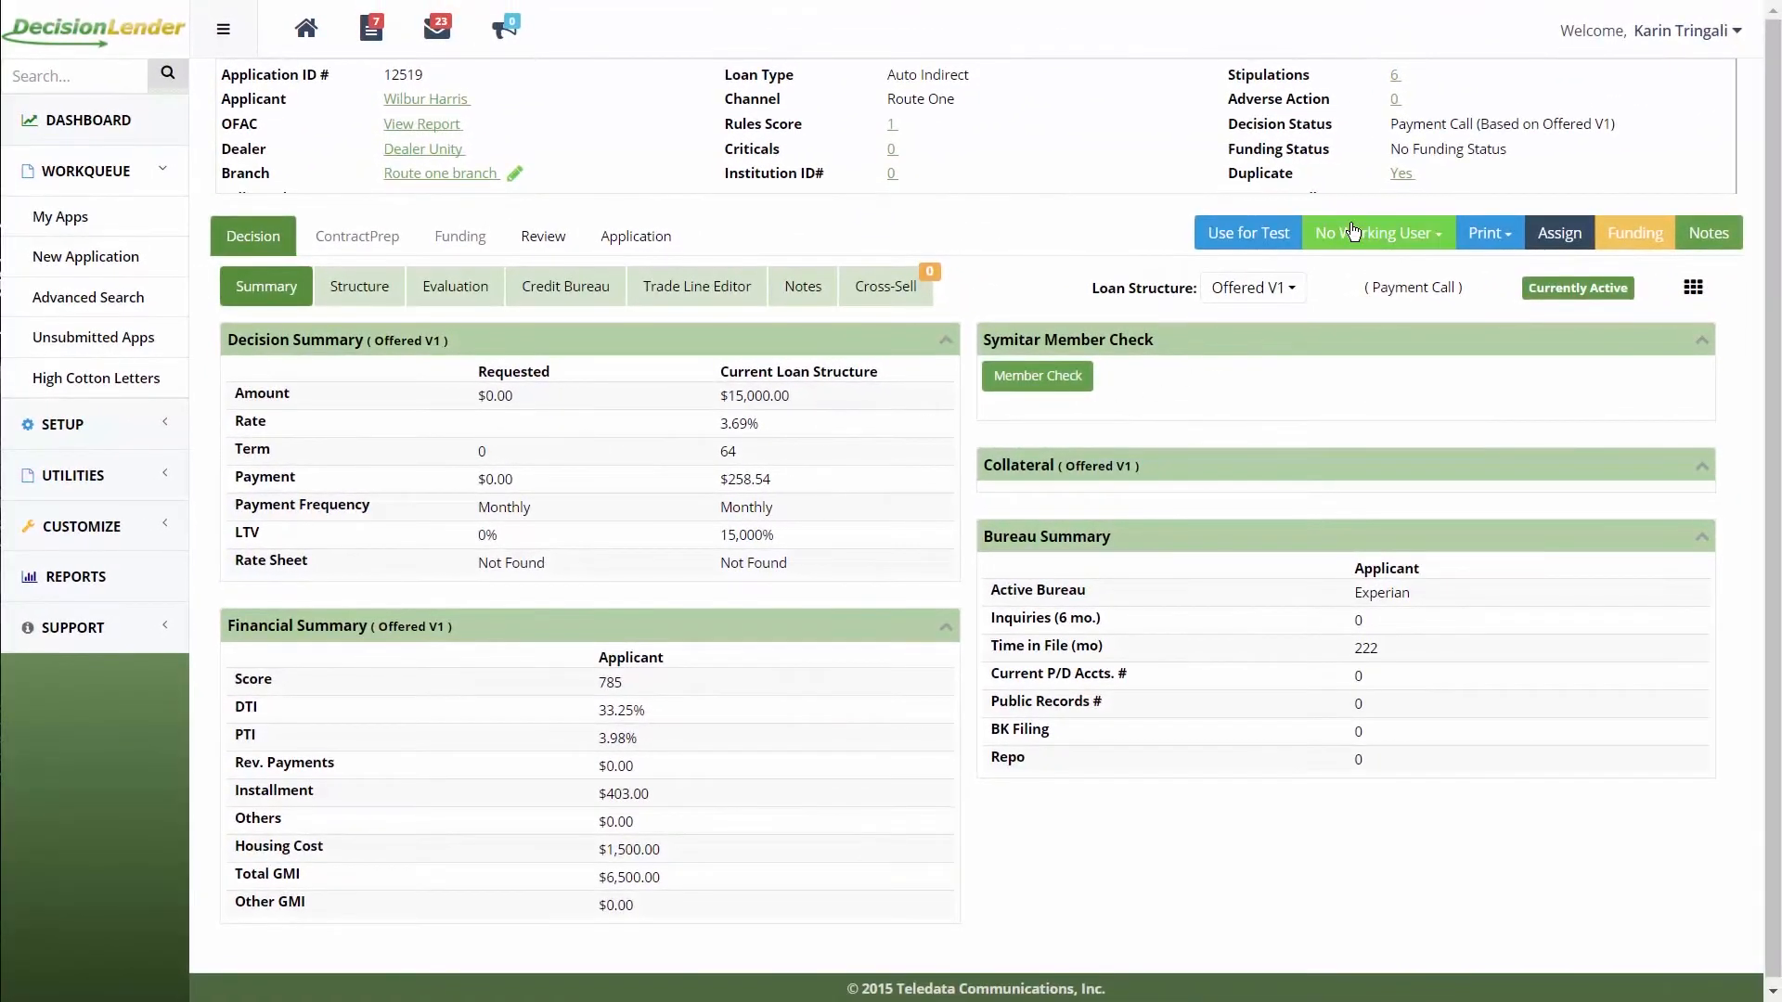
pyautogui.click(1355, 231)
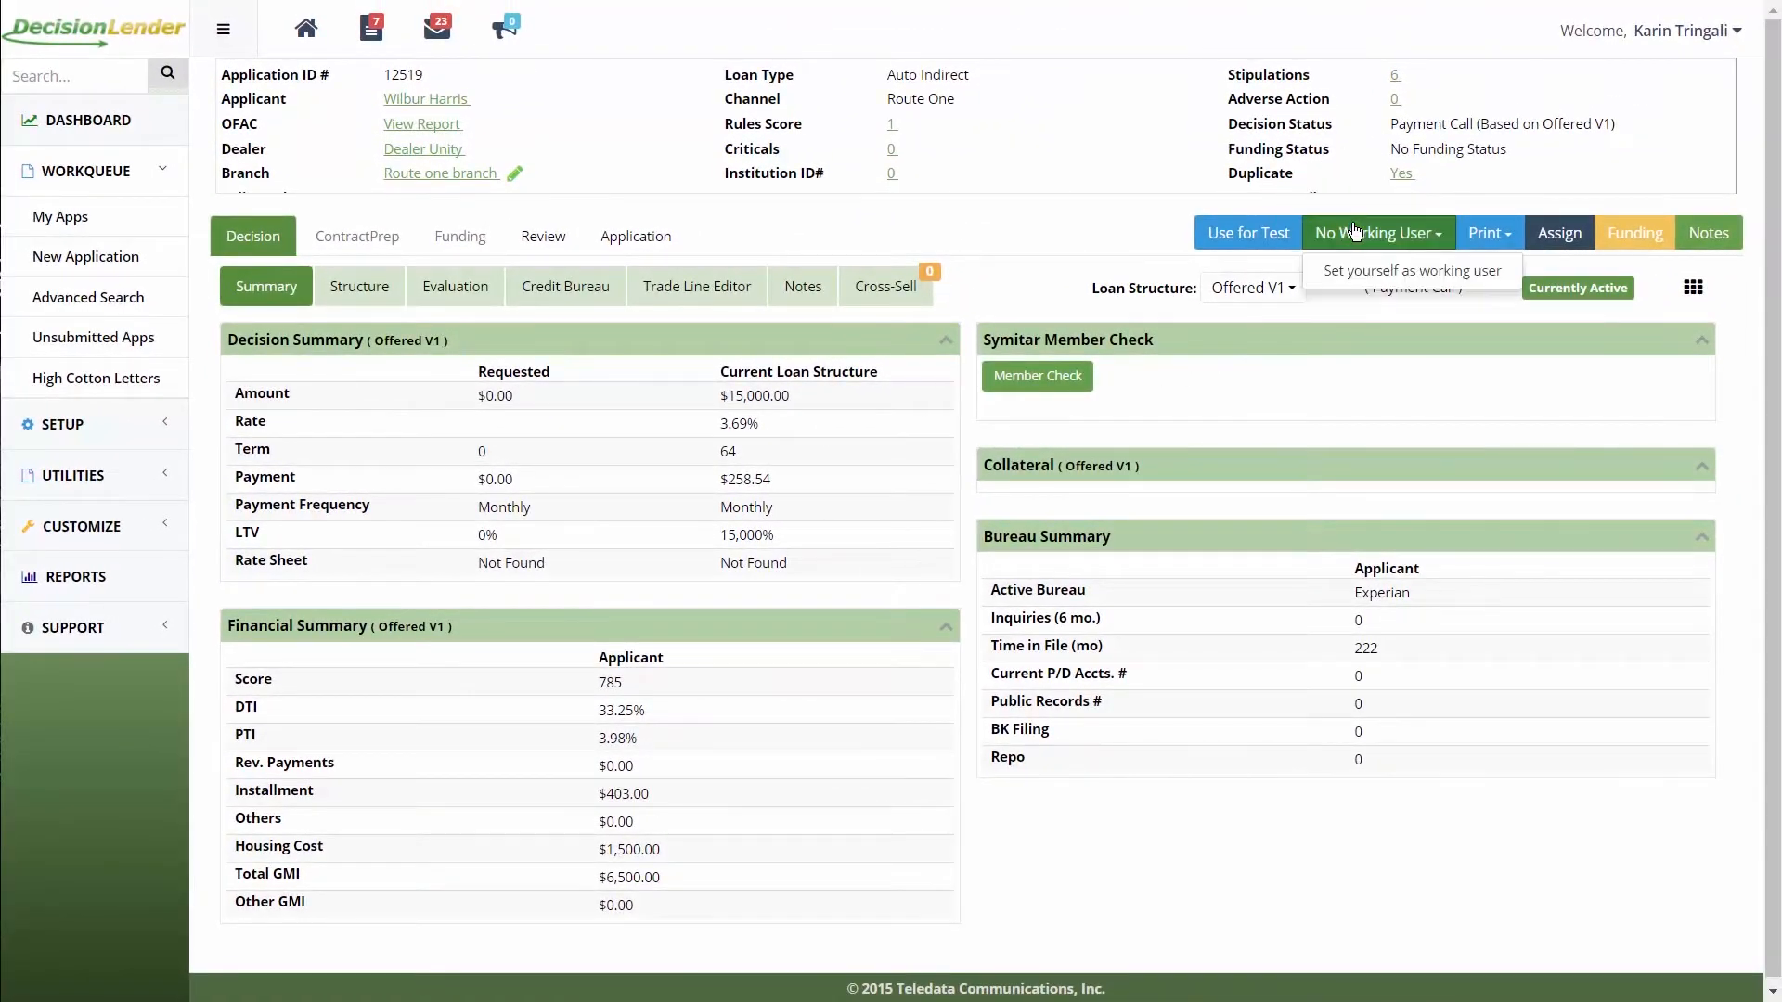
pyautogui.click(1370, 271)
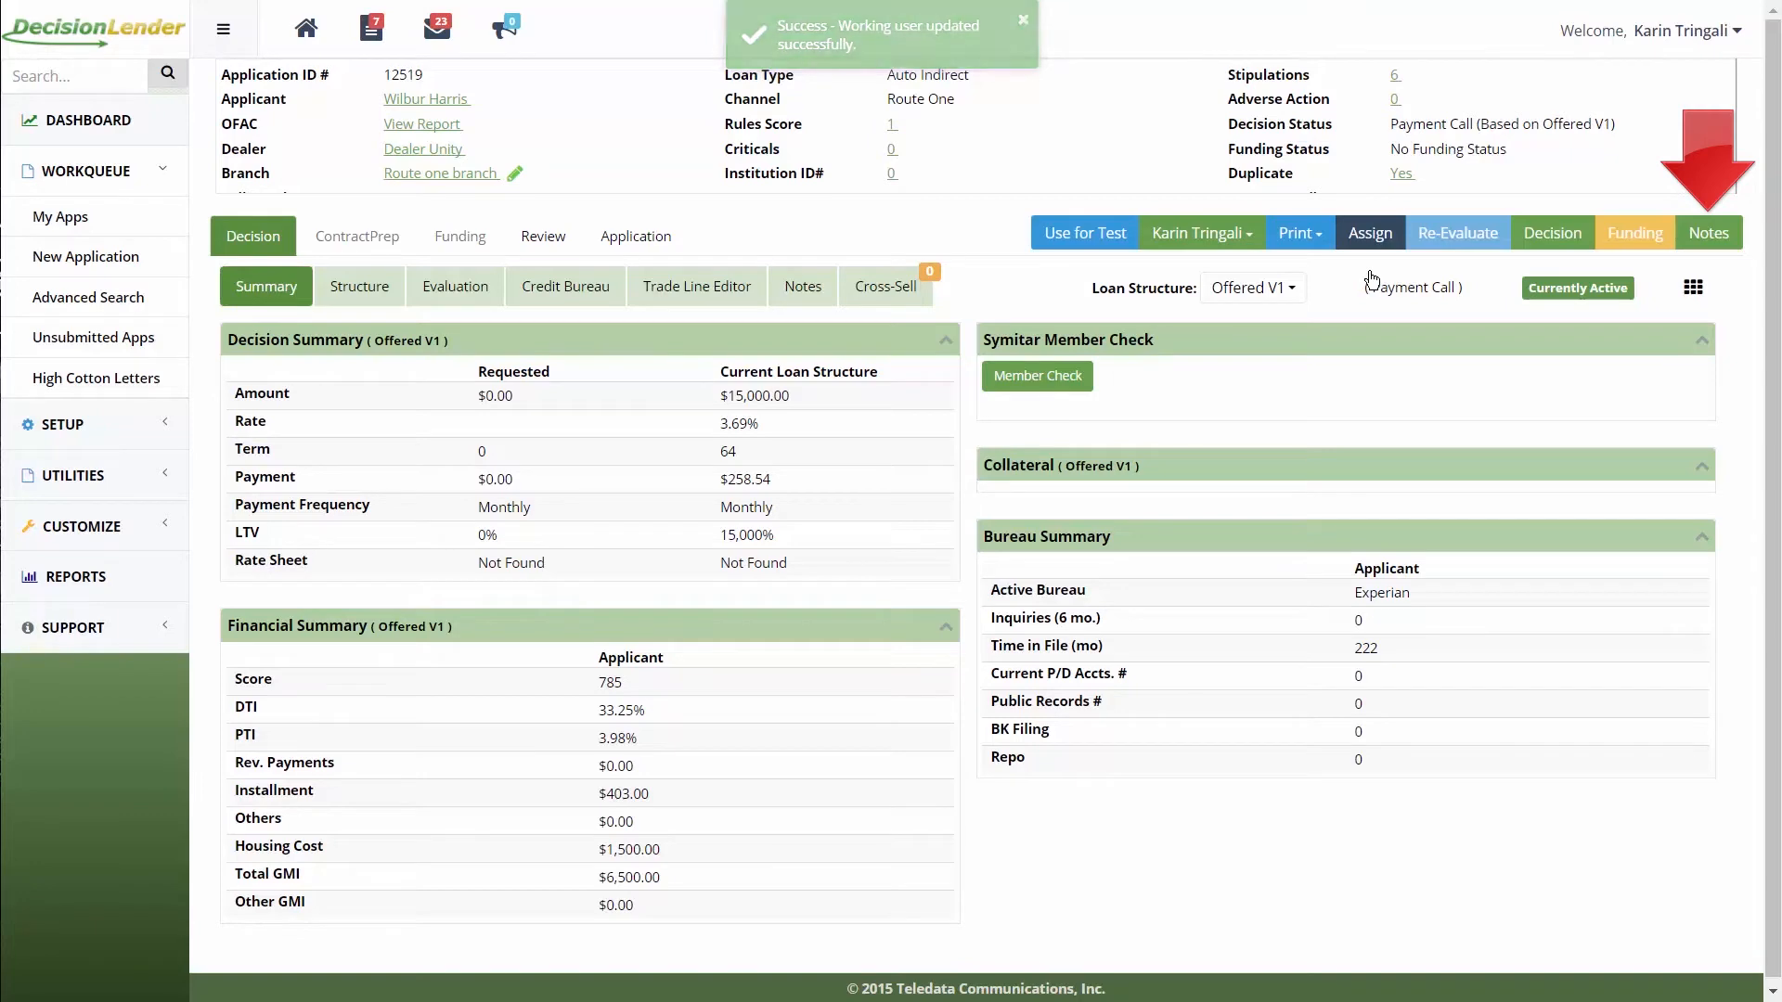
# Step: Dismiss the application's notes window and bring up the Structure details
pyautogui.click(1710, 235)
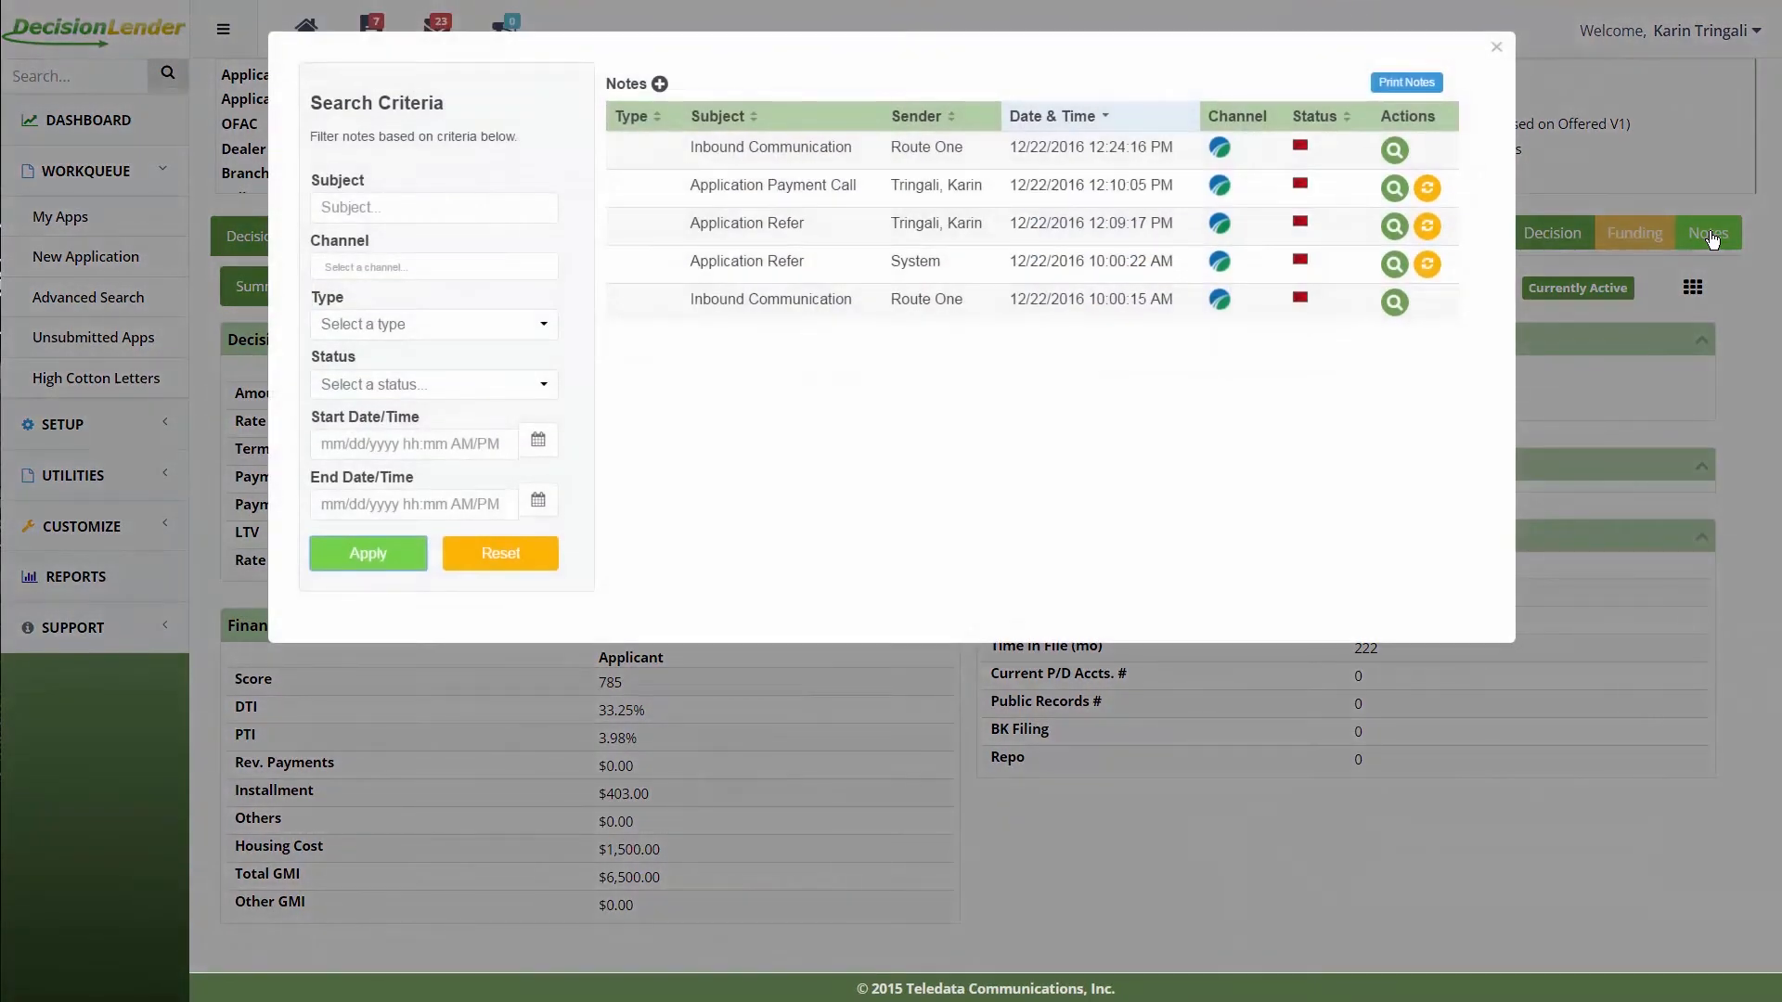
pyautogui.click(1508, 55)
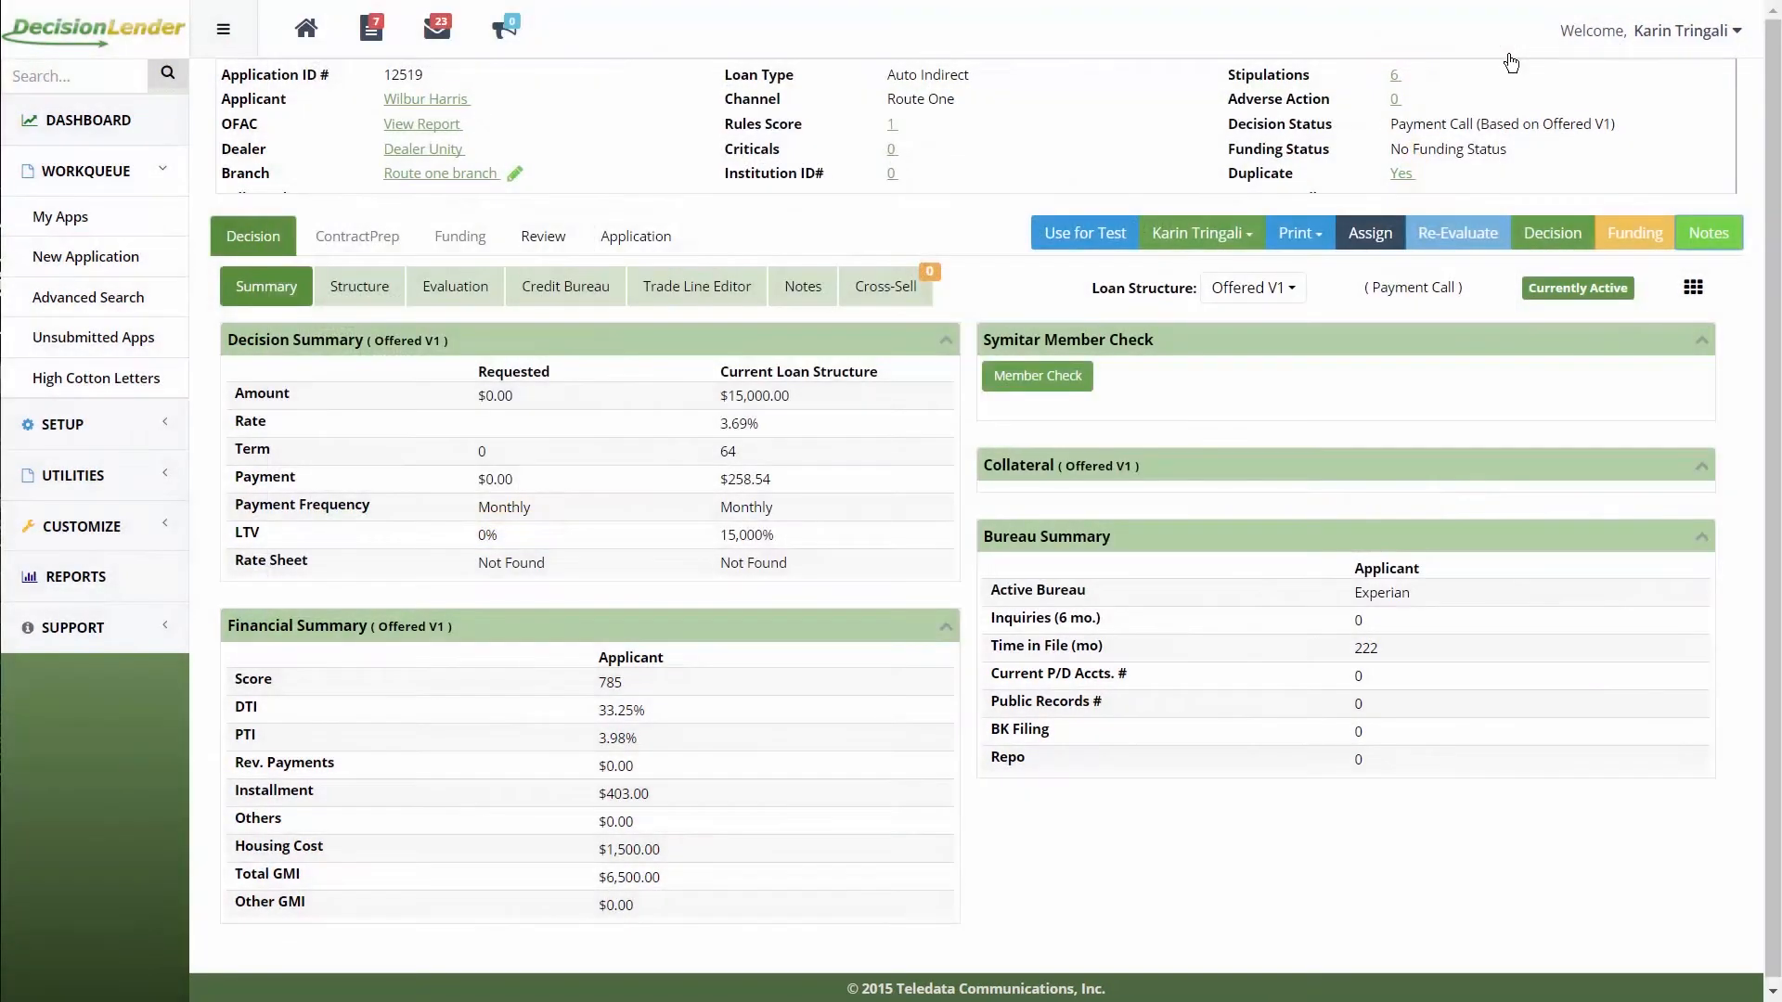
pyautogui.click(342, 294)
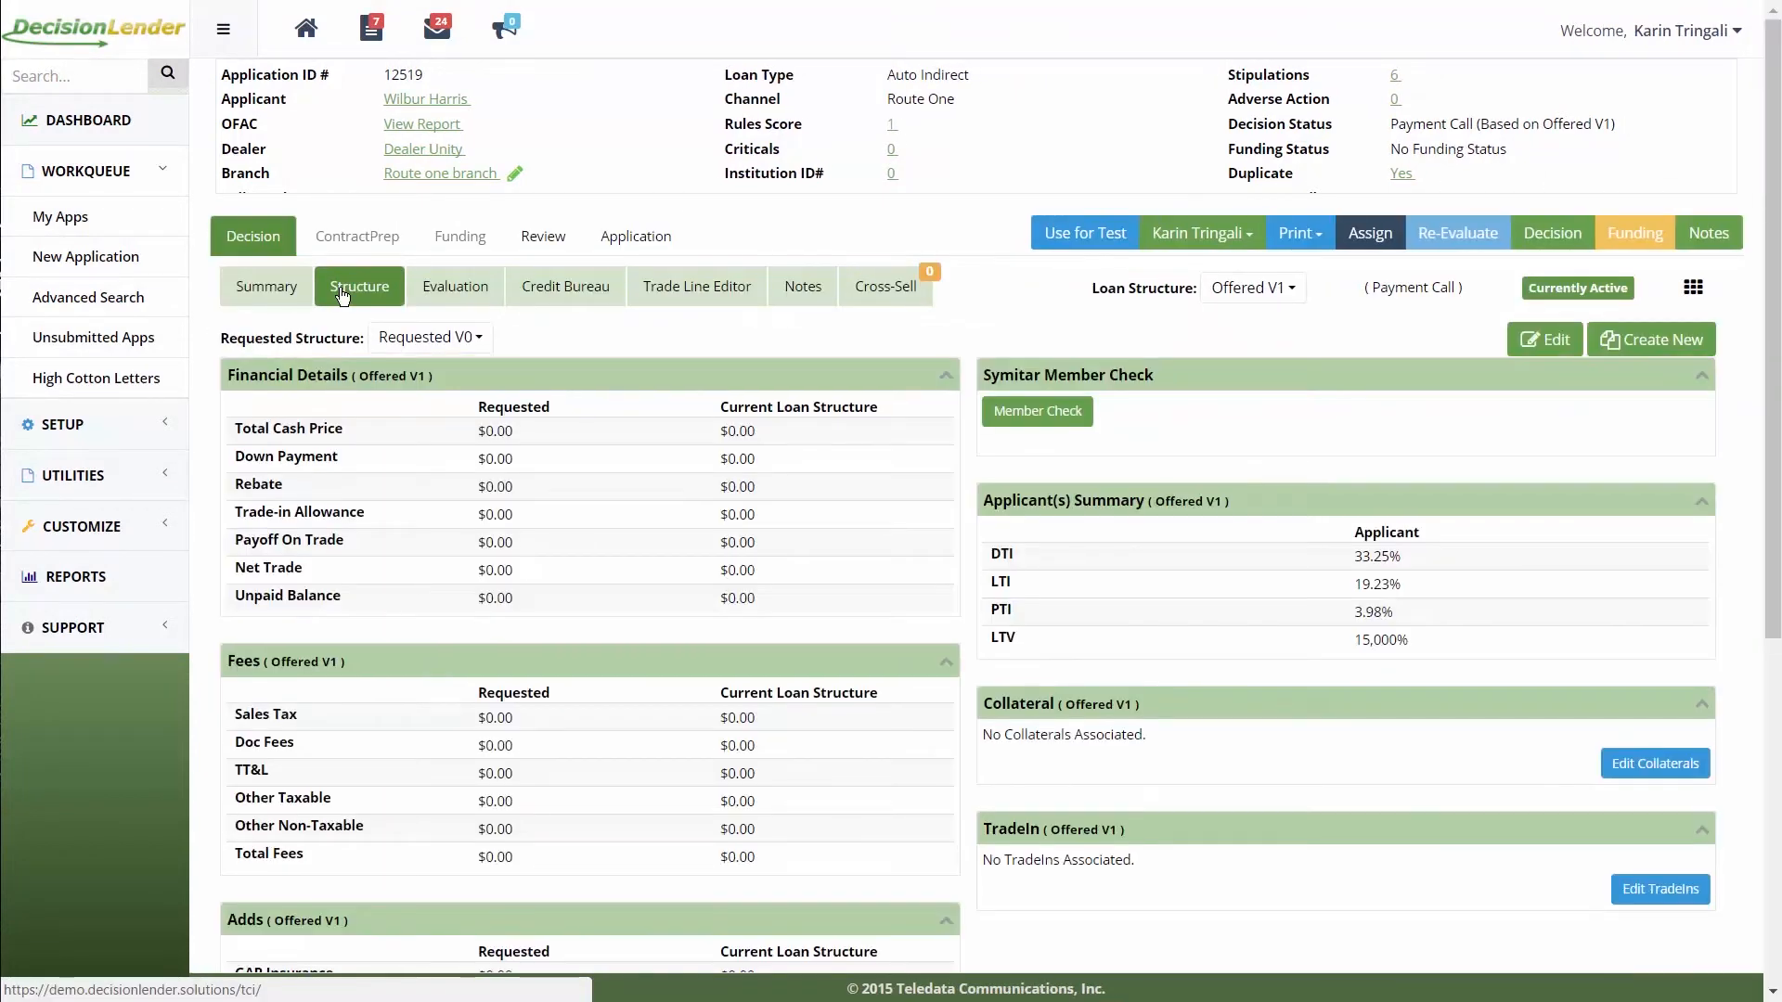
# Step: Add a new loan structure version, Offered V2
pyautogui.click(1687, 359)
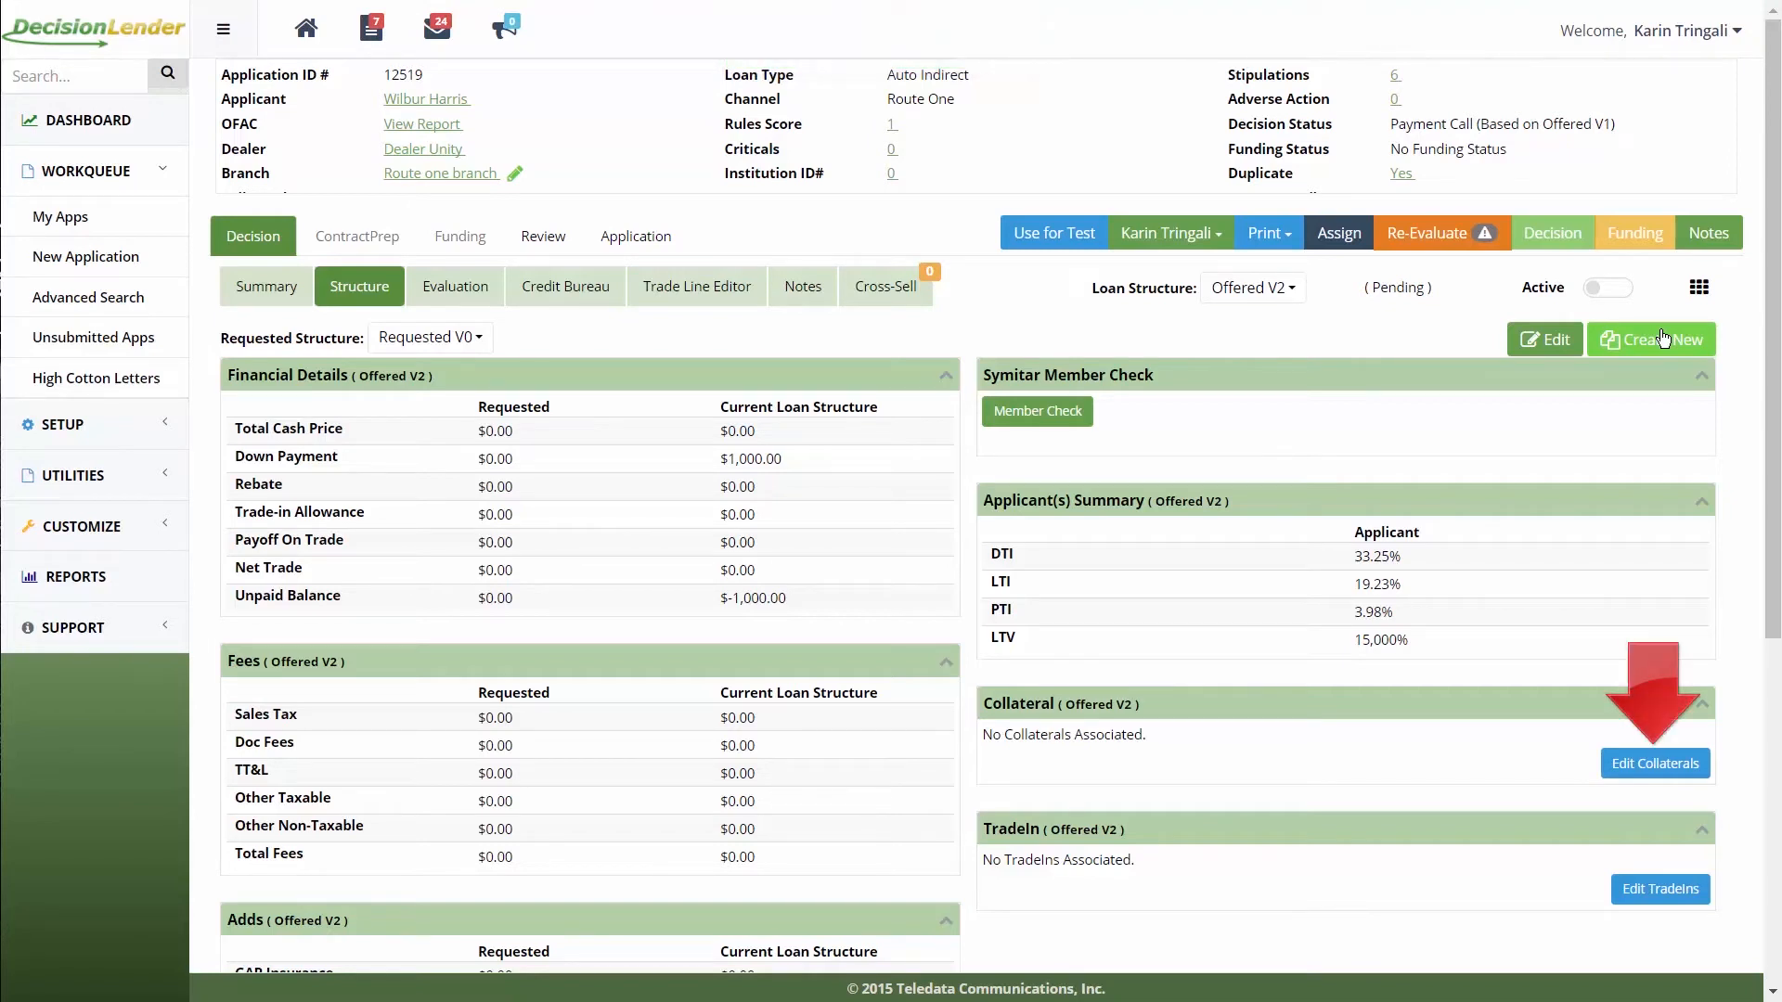
# Step: Save a used 2016 Audi A6 Sedan collateral worth $39,850.00 and associate it with Offered V2
pyautogui.click(1687, 768)
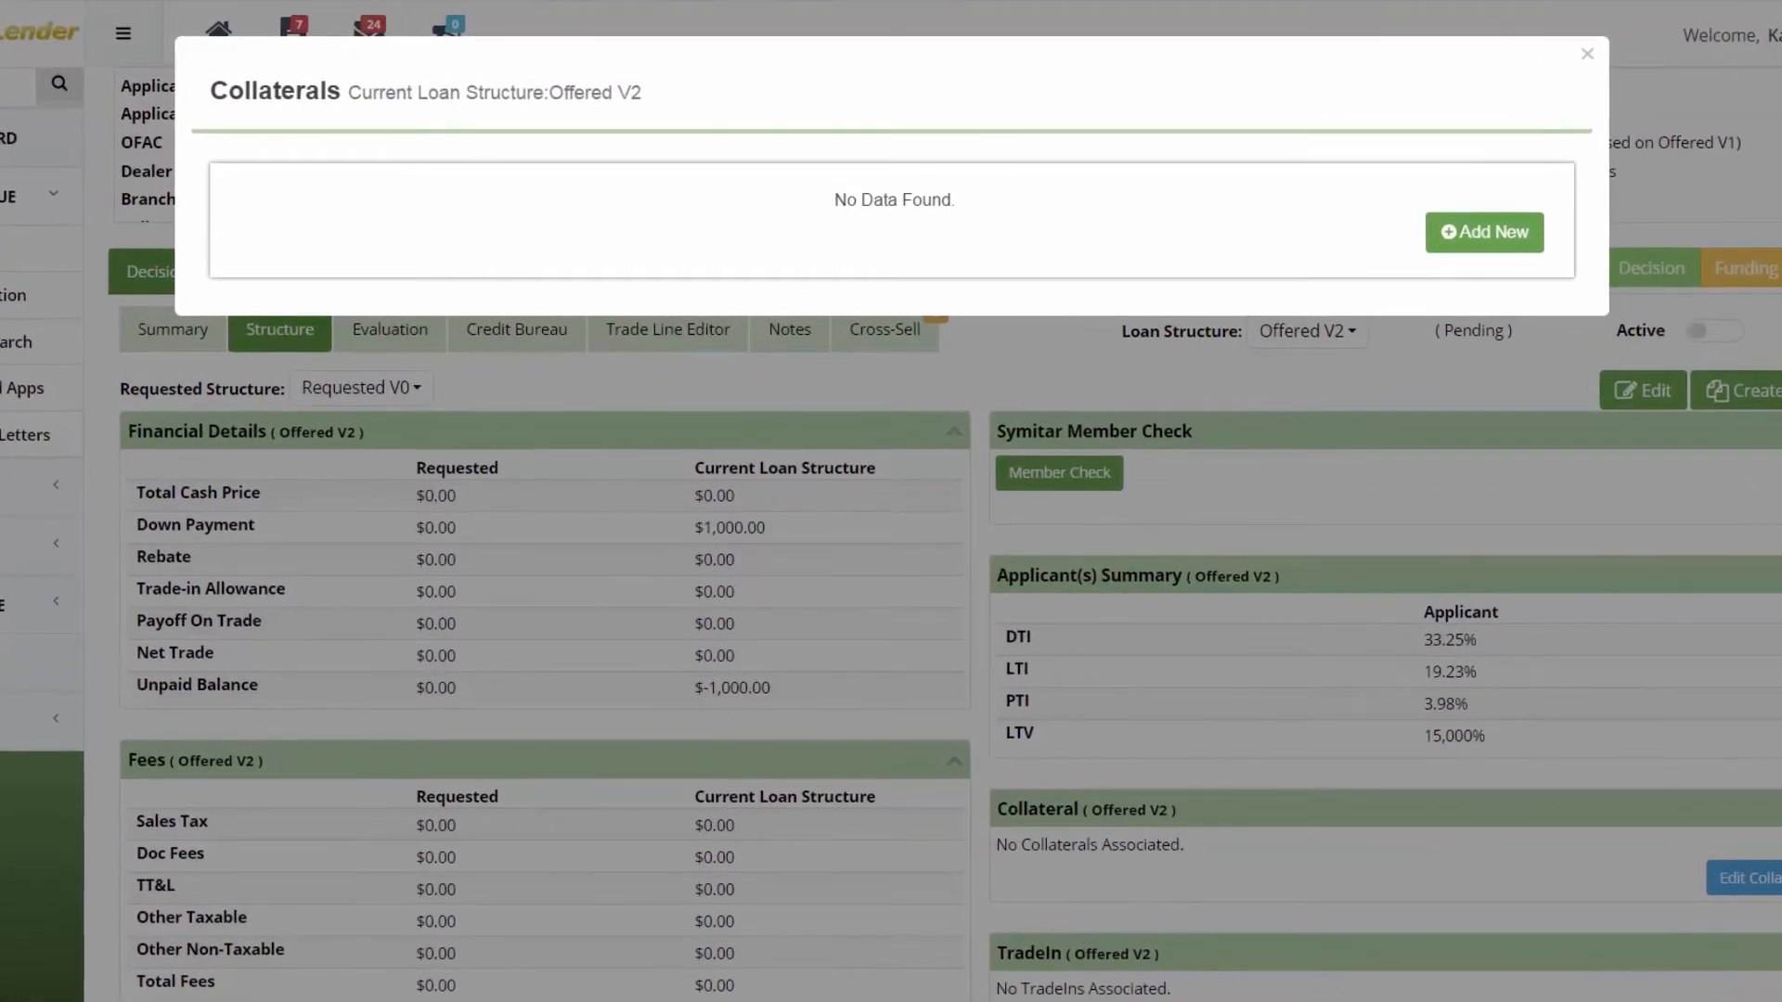
pyautogui.click(1514, 229)
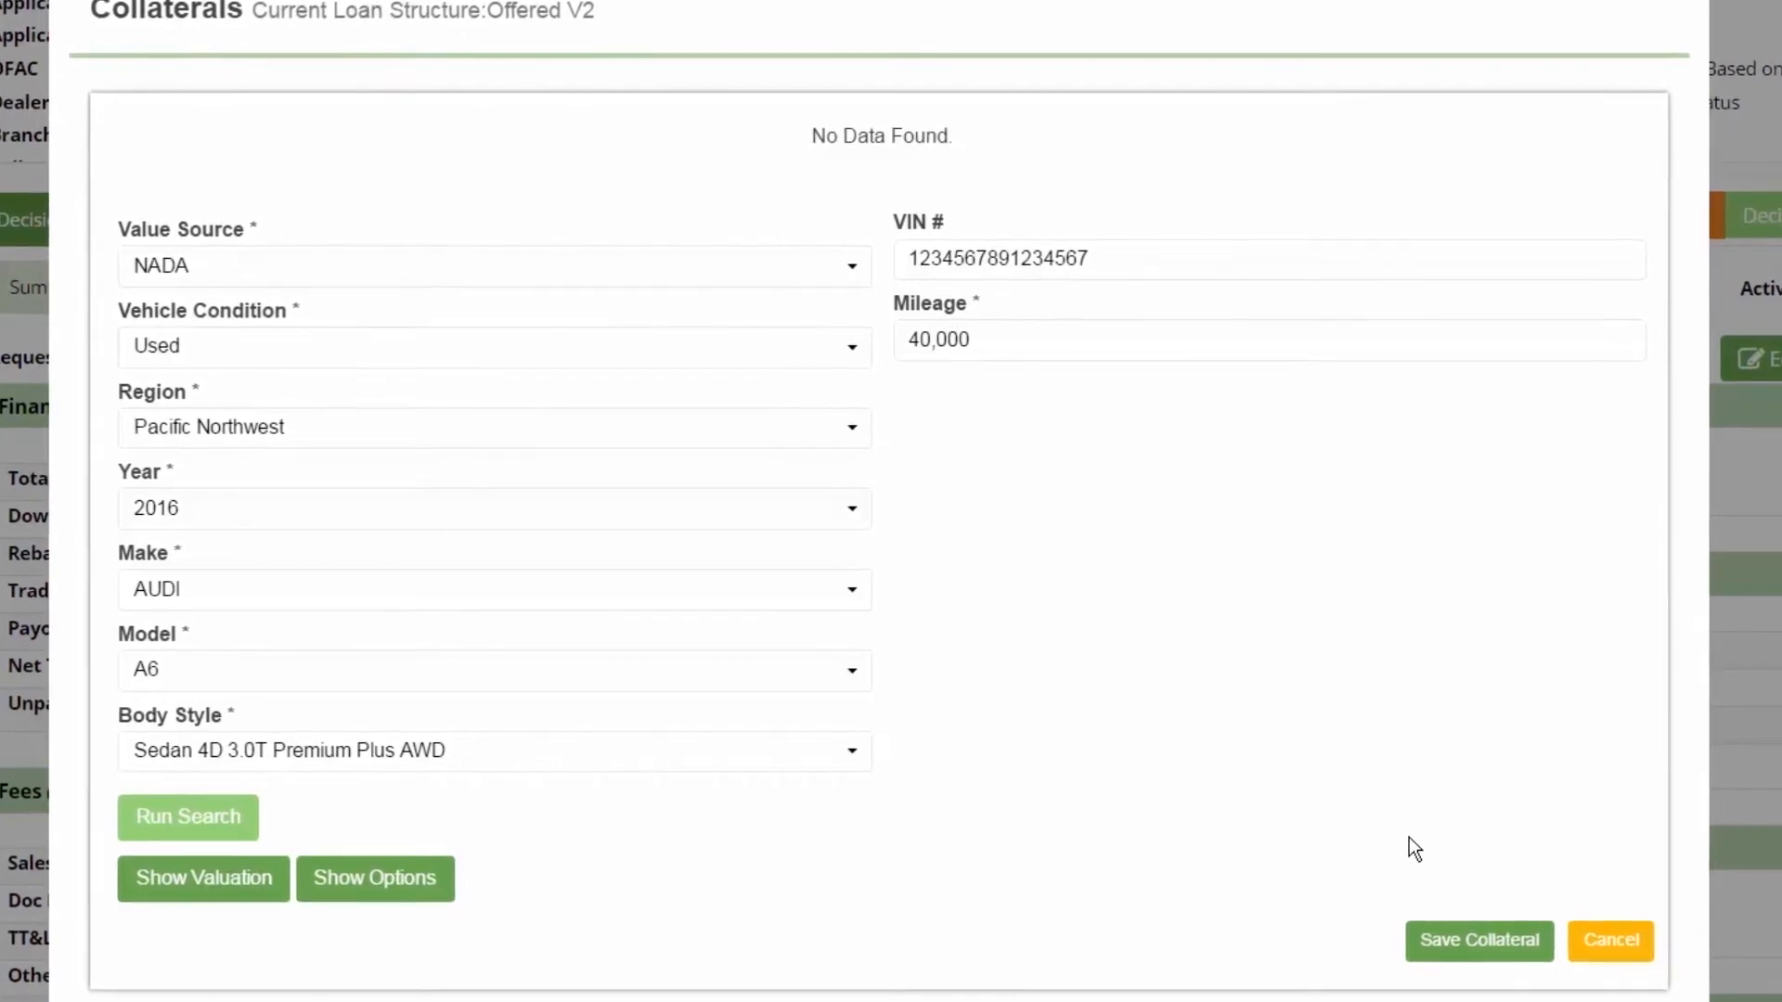
pyautogui.click(1462, 951)
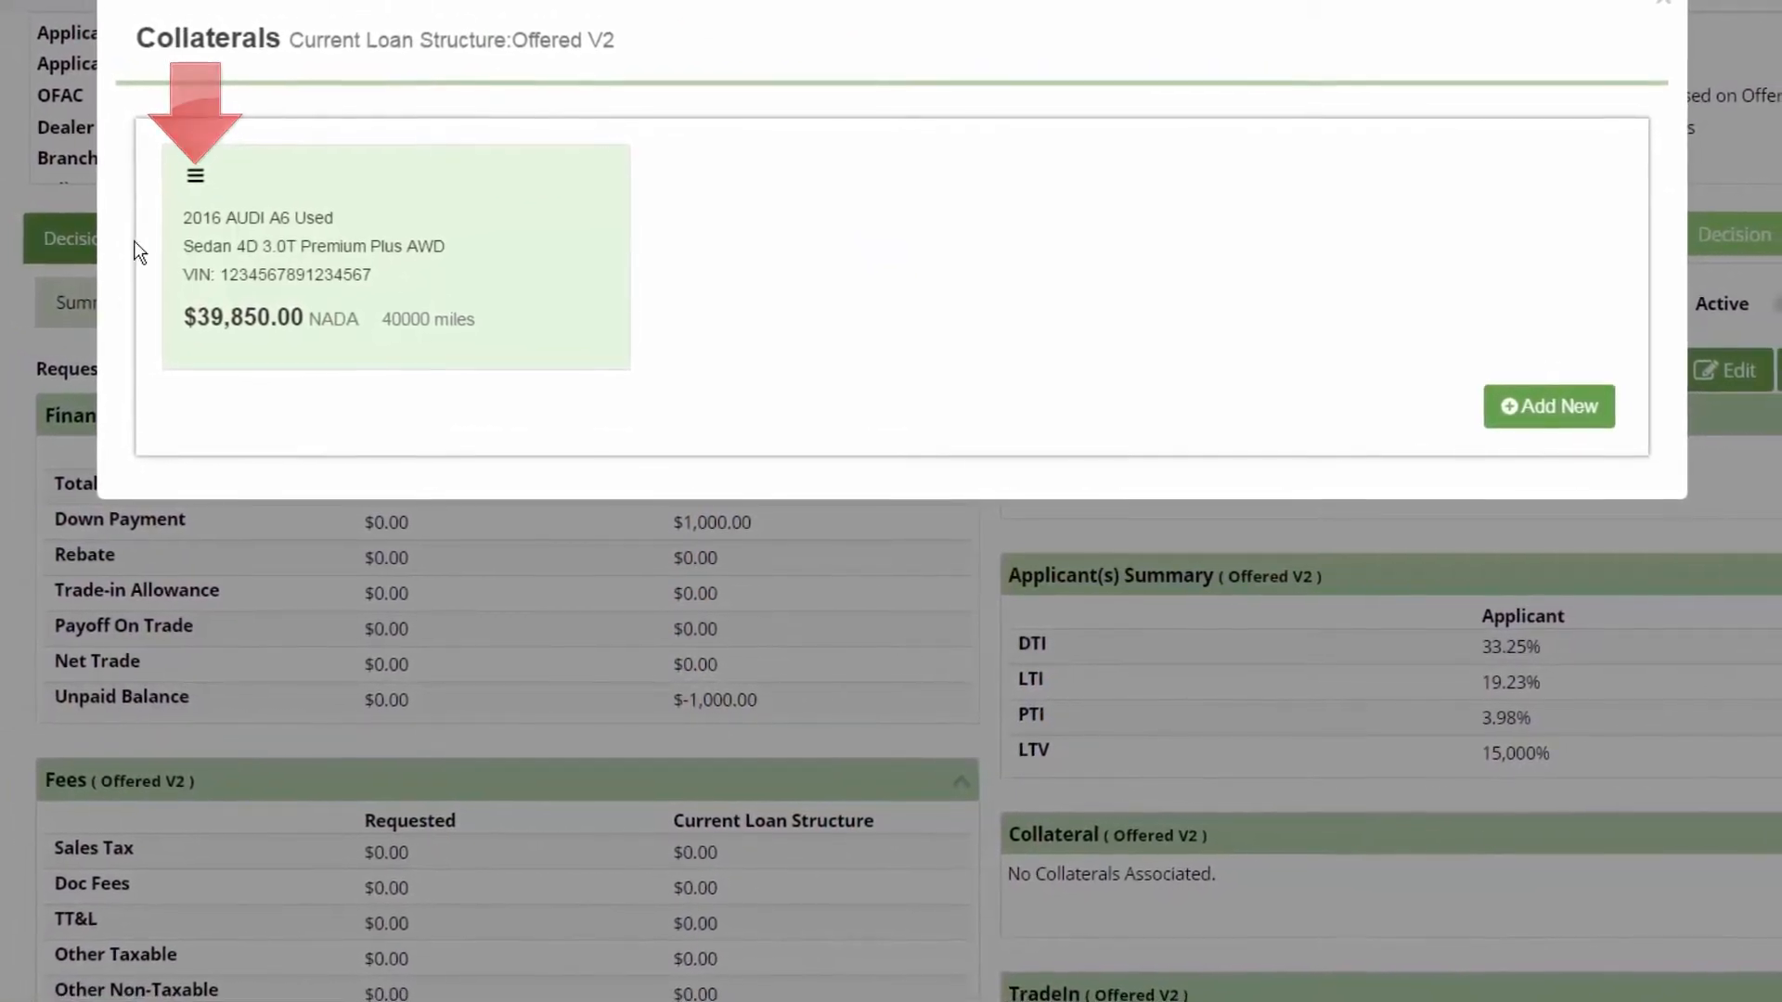
pyautogui.click(202, 179)
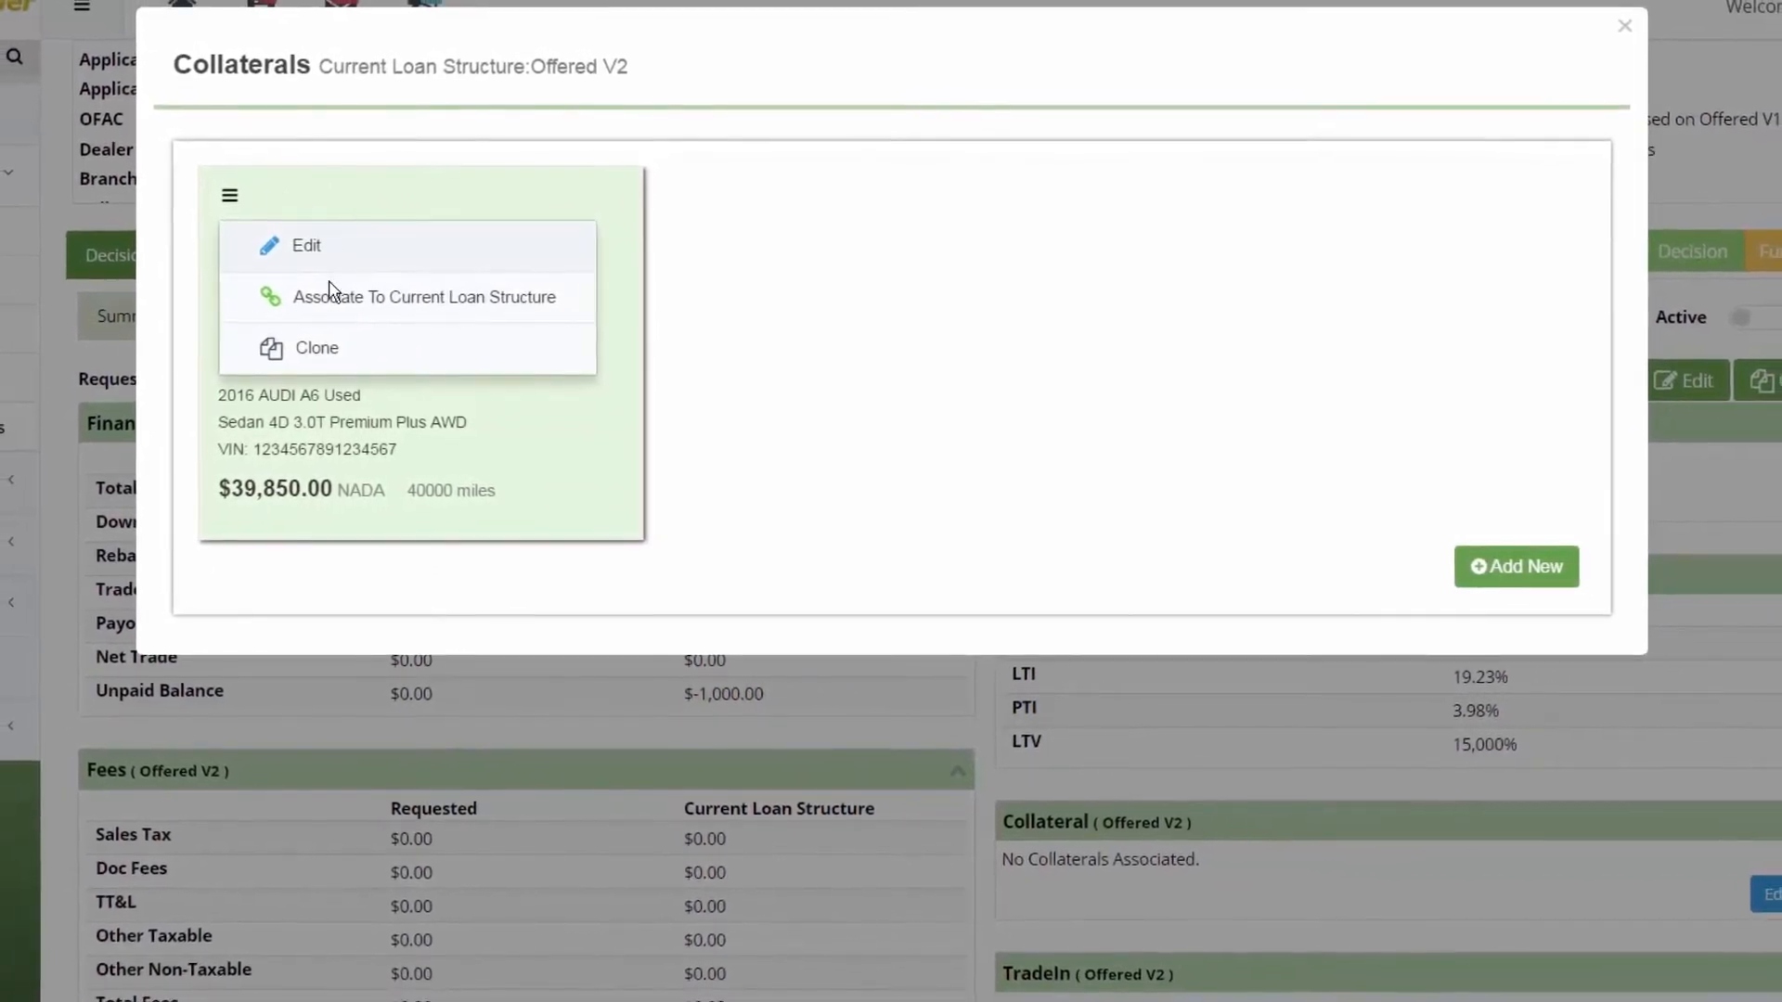
pyautogui.click(335, 311)
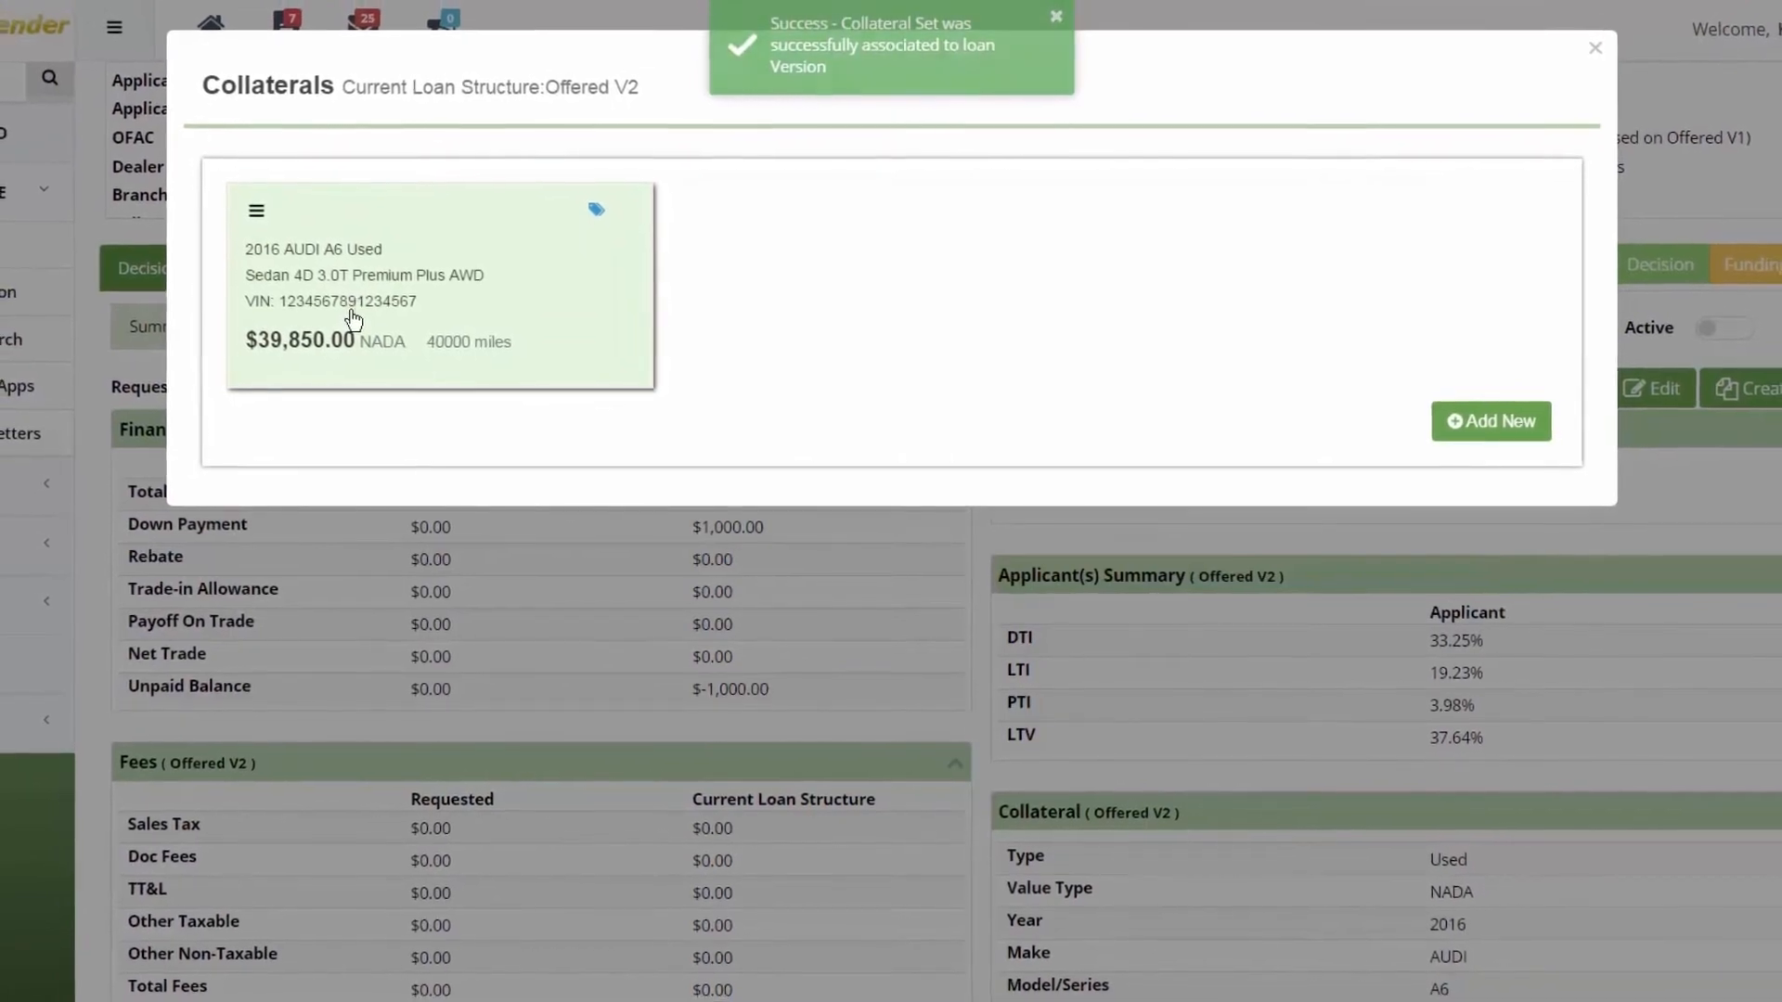
pyautogui.click(1593, 53)
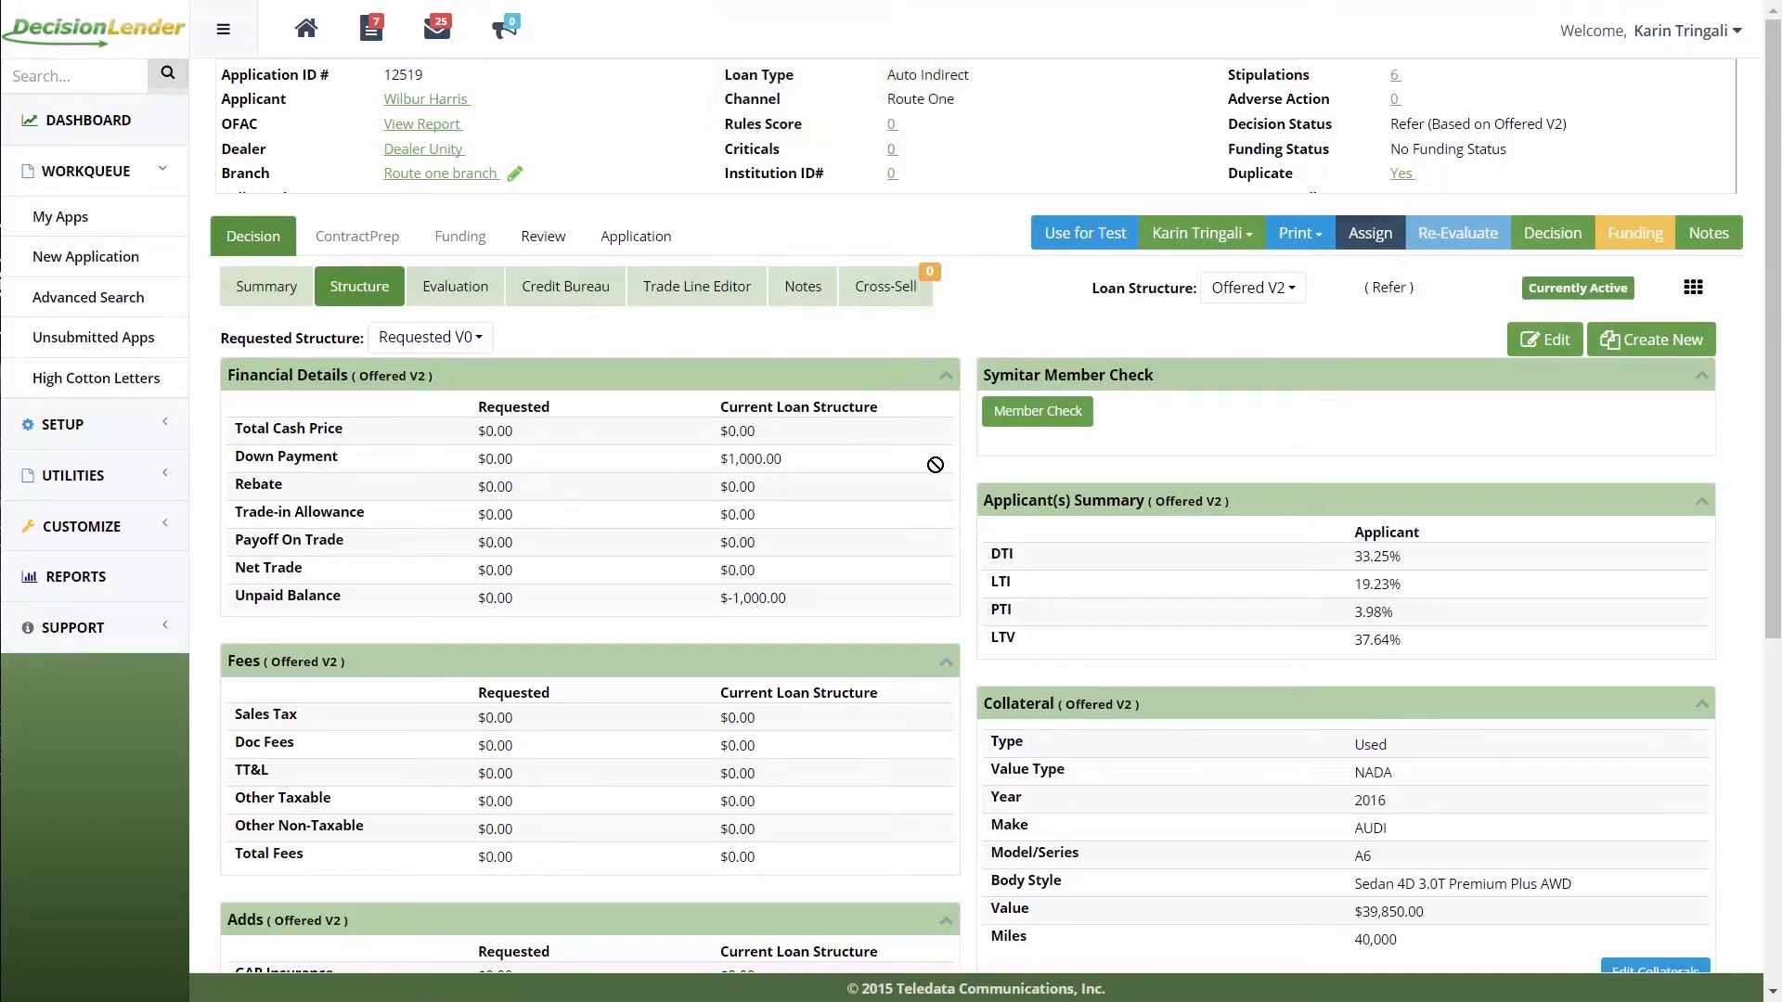
# Step: Save a 1995 Toyota Highlander trade-in with 20,000 miles and associate it with Offered V2
pyautogui.scroll(-5, 955, 455)
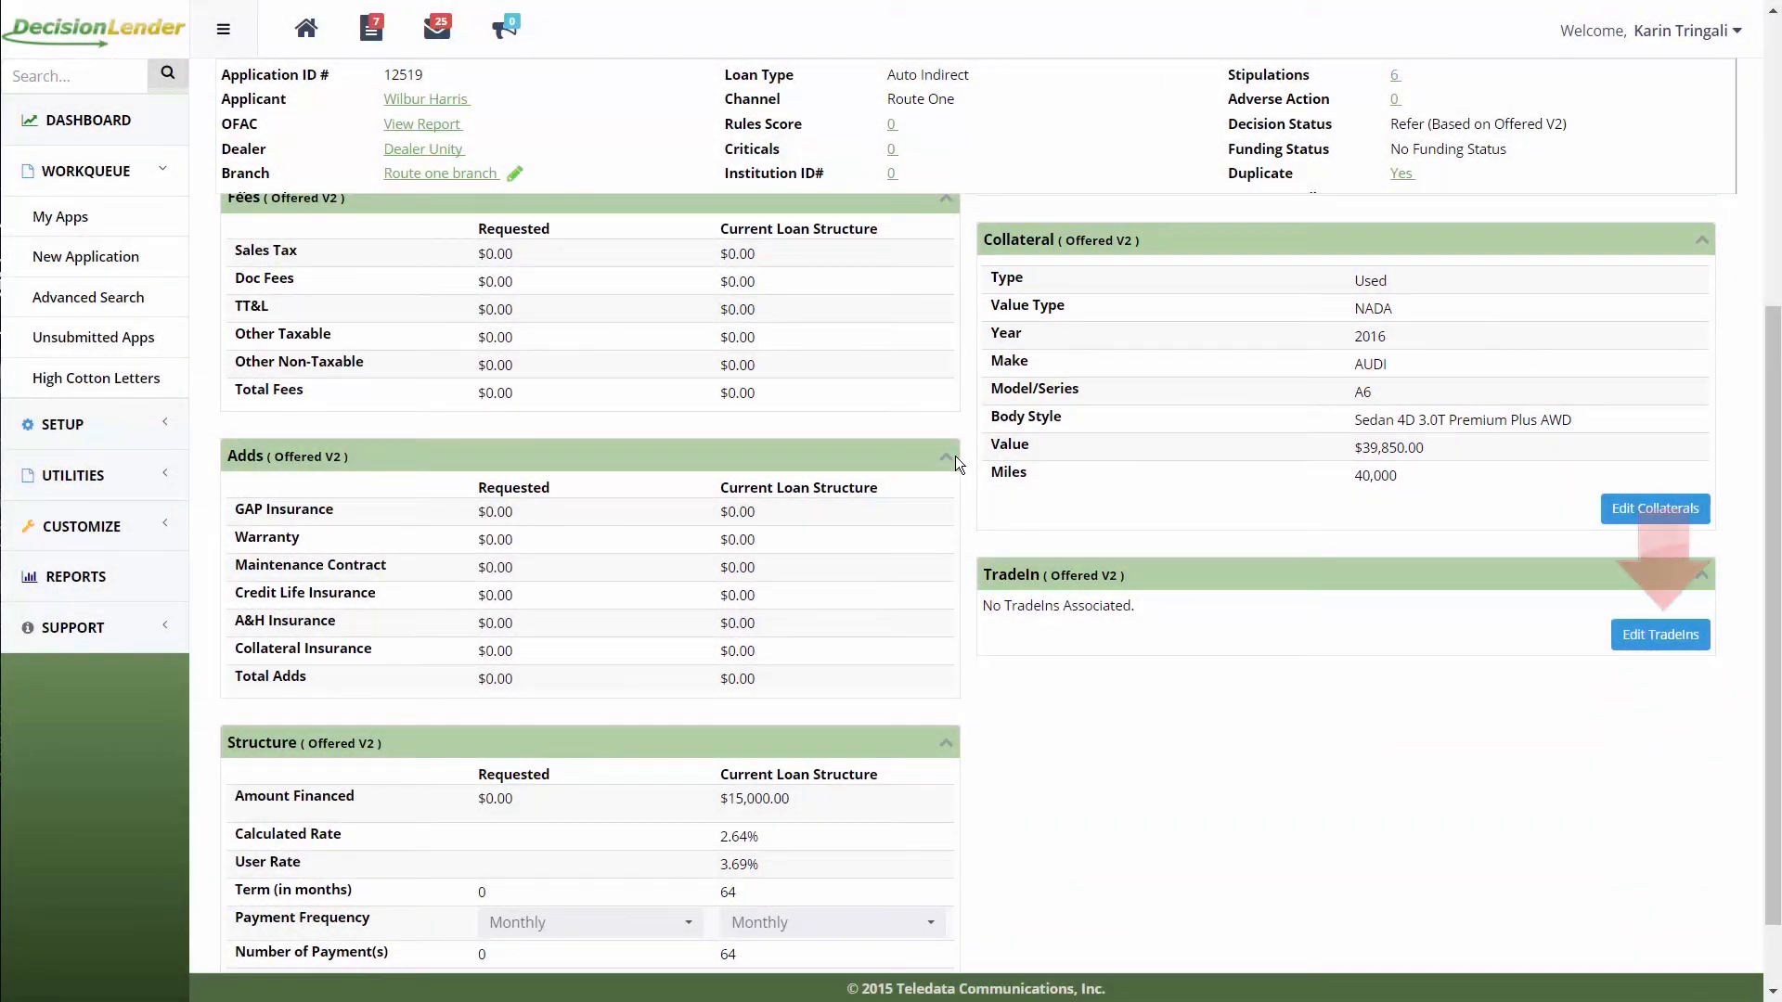
pyautogui.click(1657, 635)
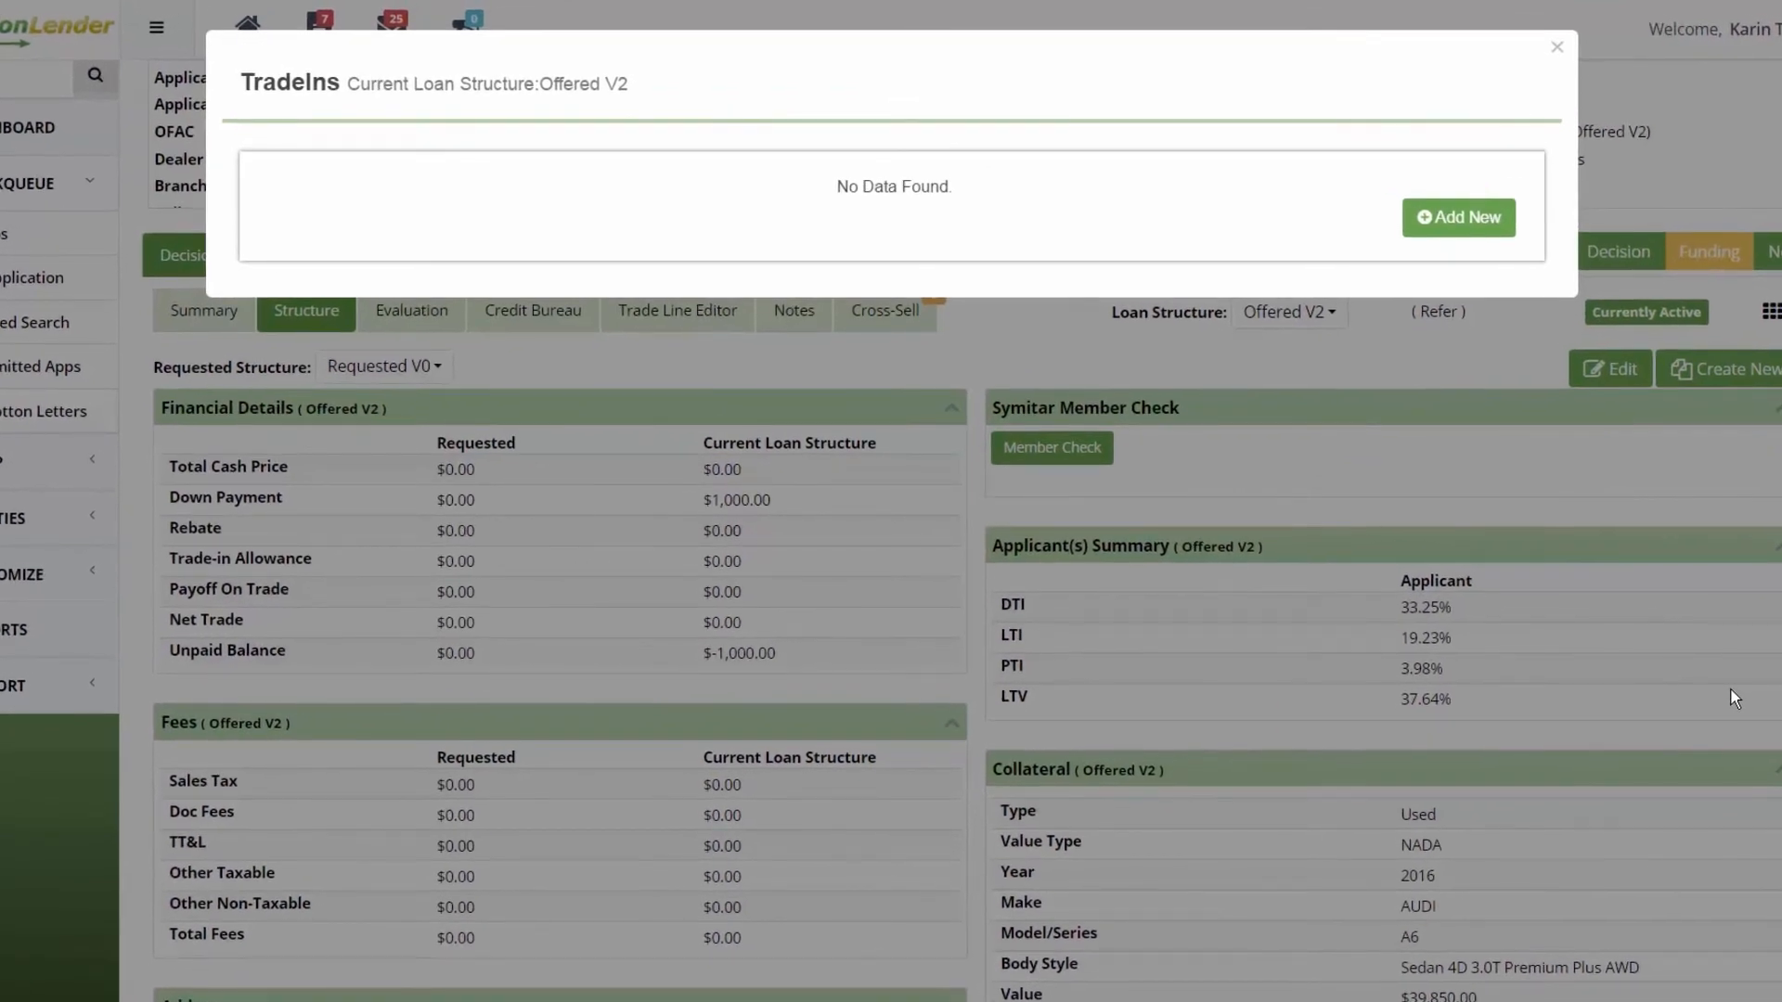
pyautogui.click(1477, 223)
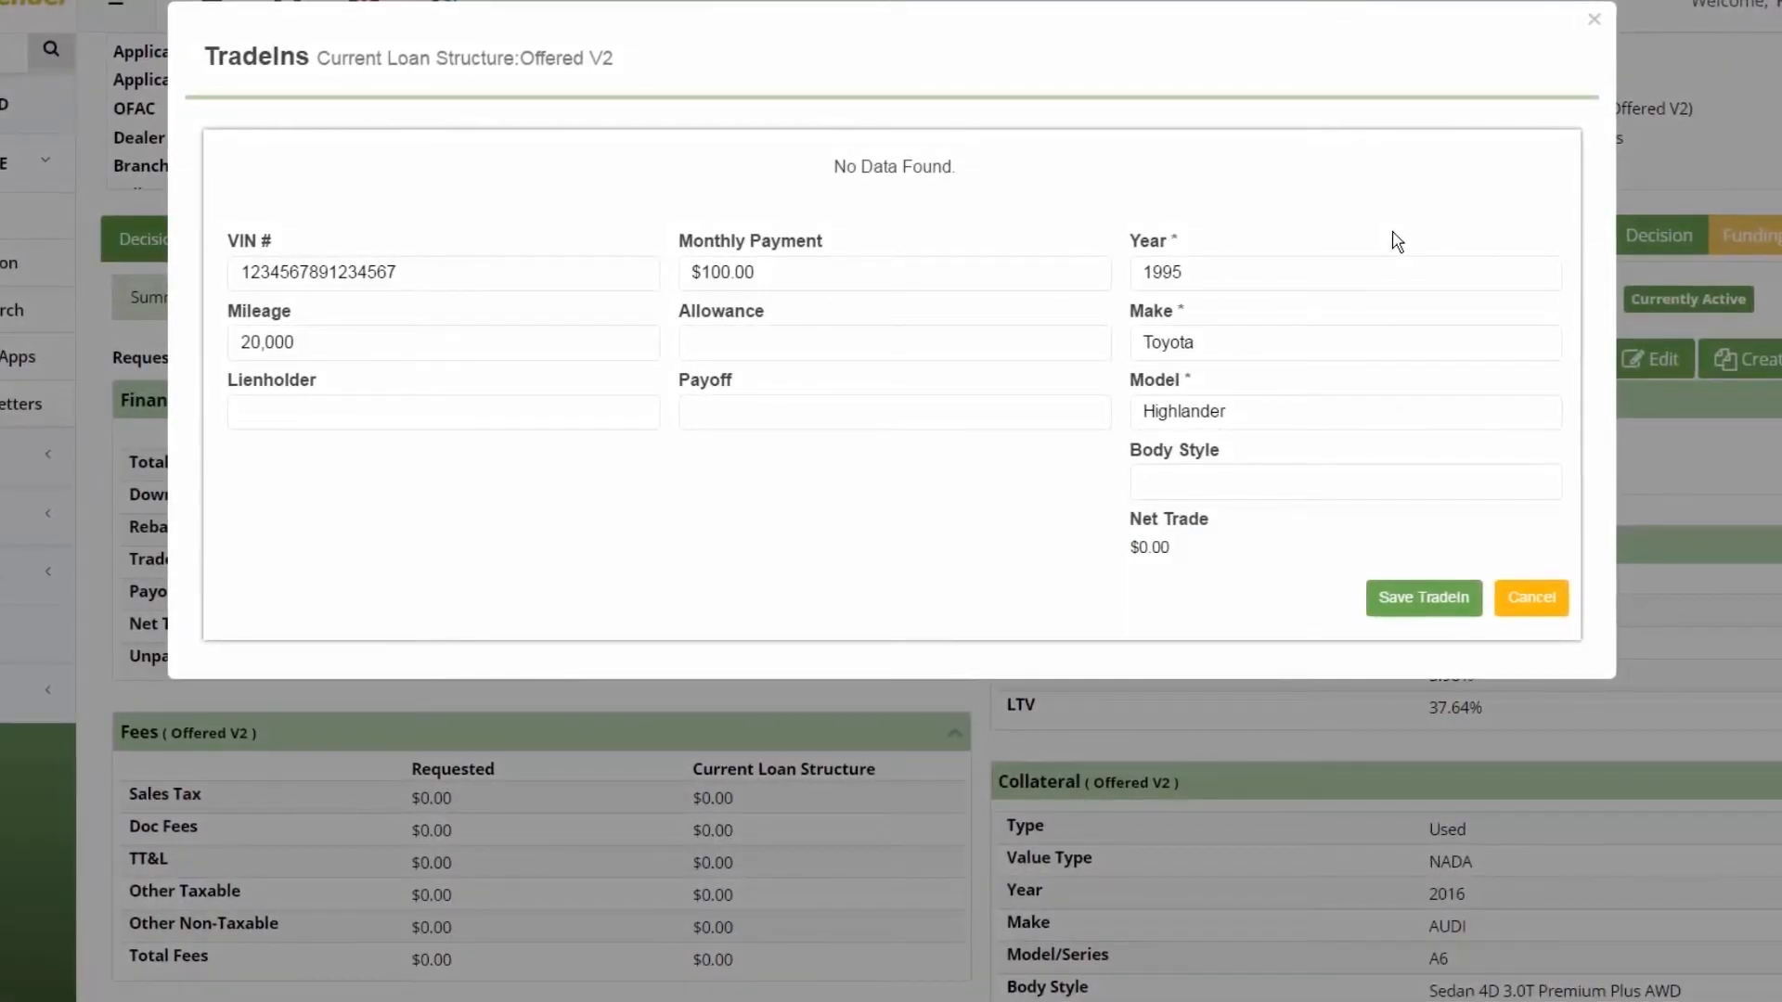
pyautogui.click(1450, 600)
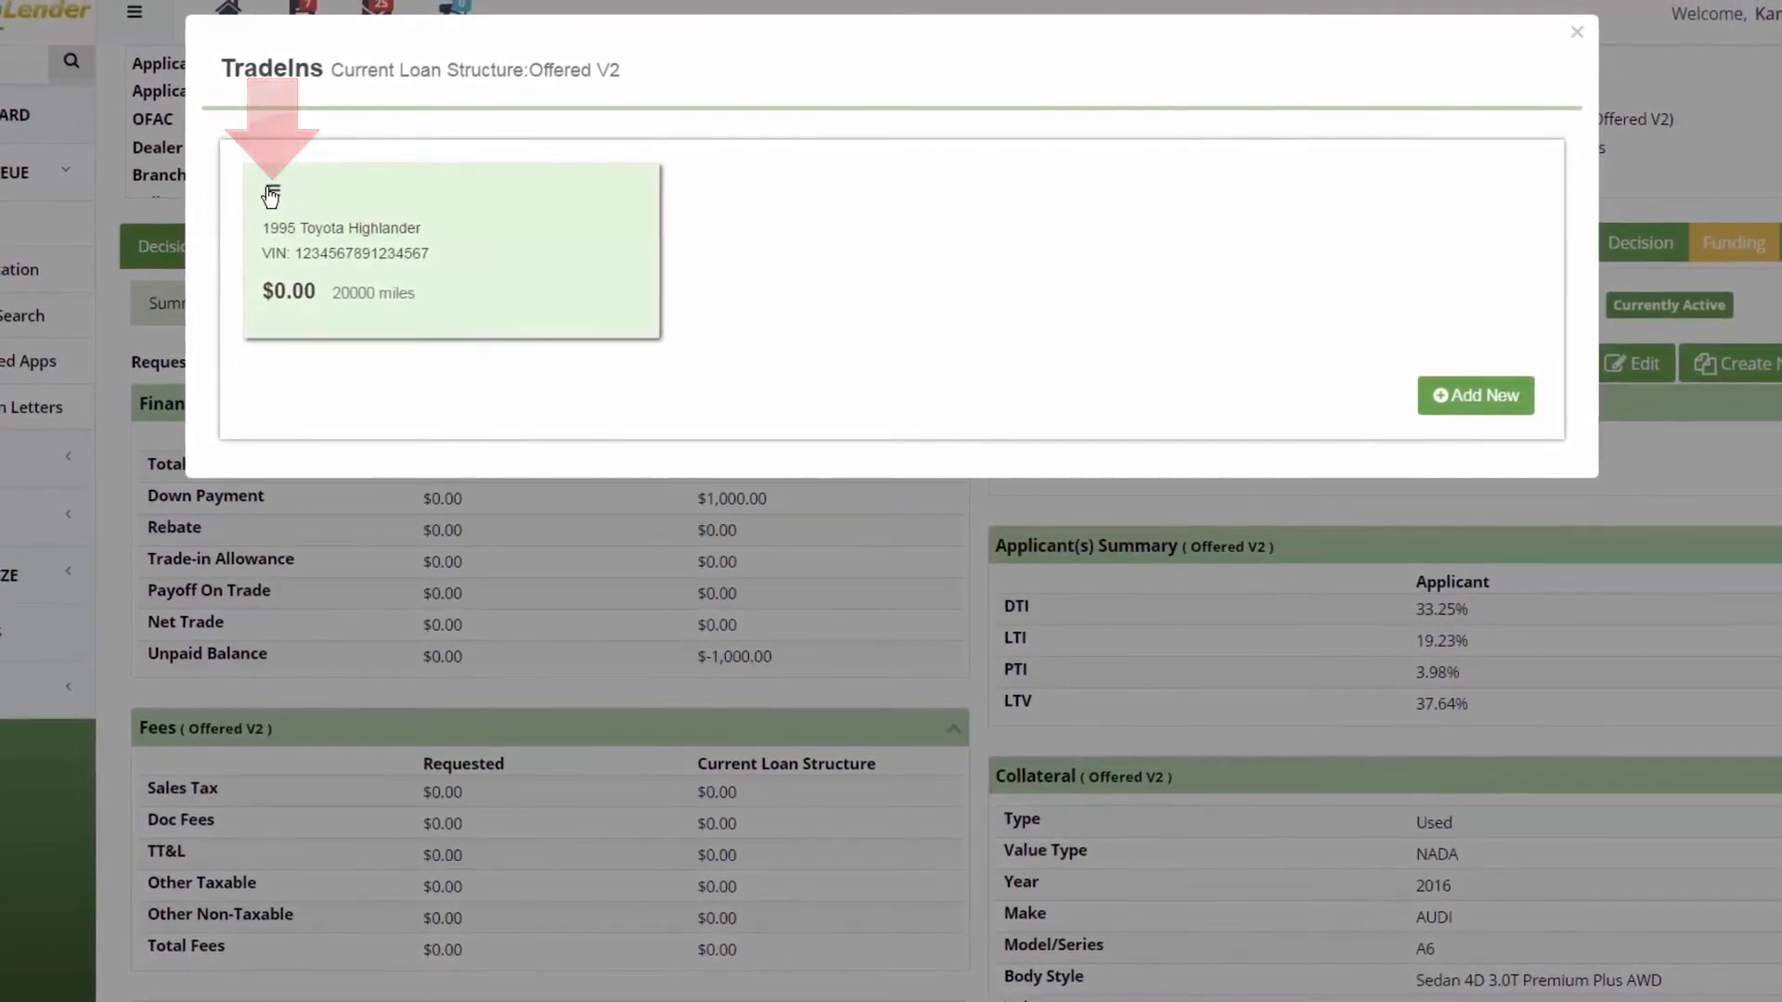
pyautogui.click(270, 193)
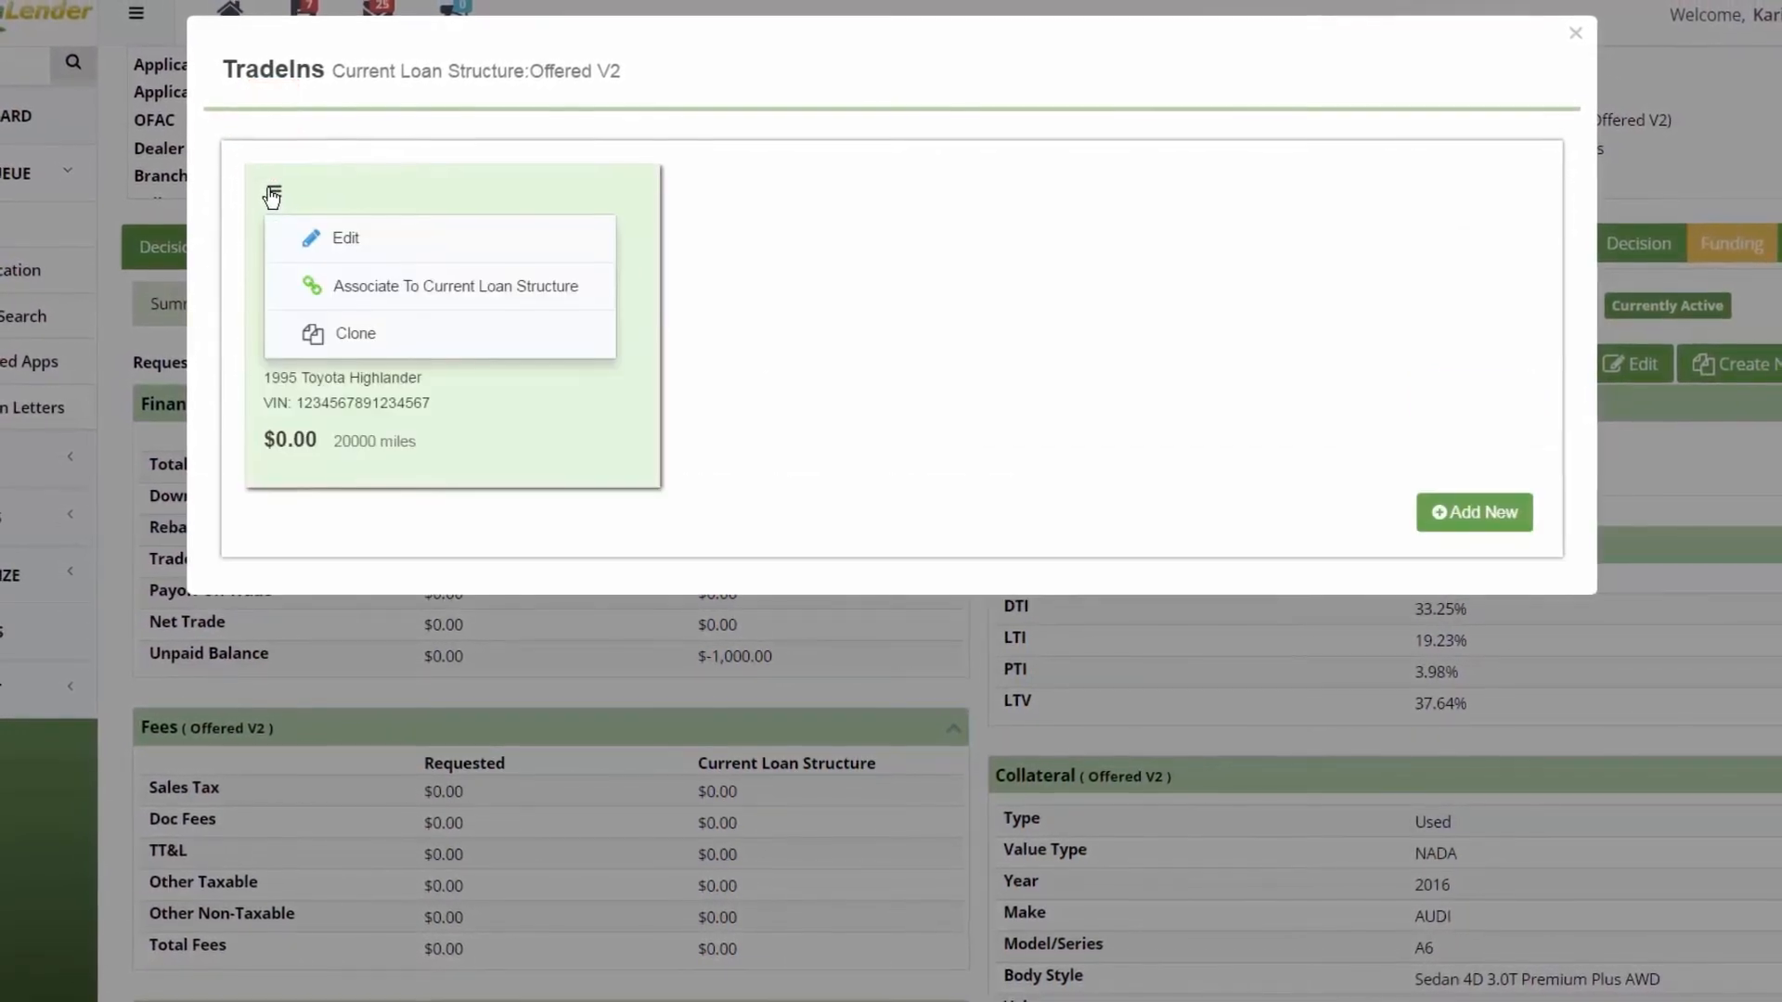
pyautogui.click(393, 287)
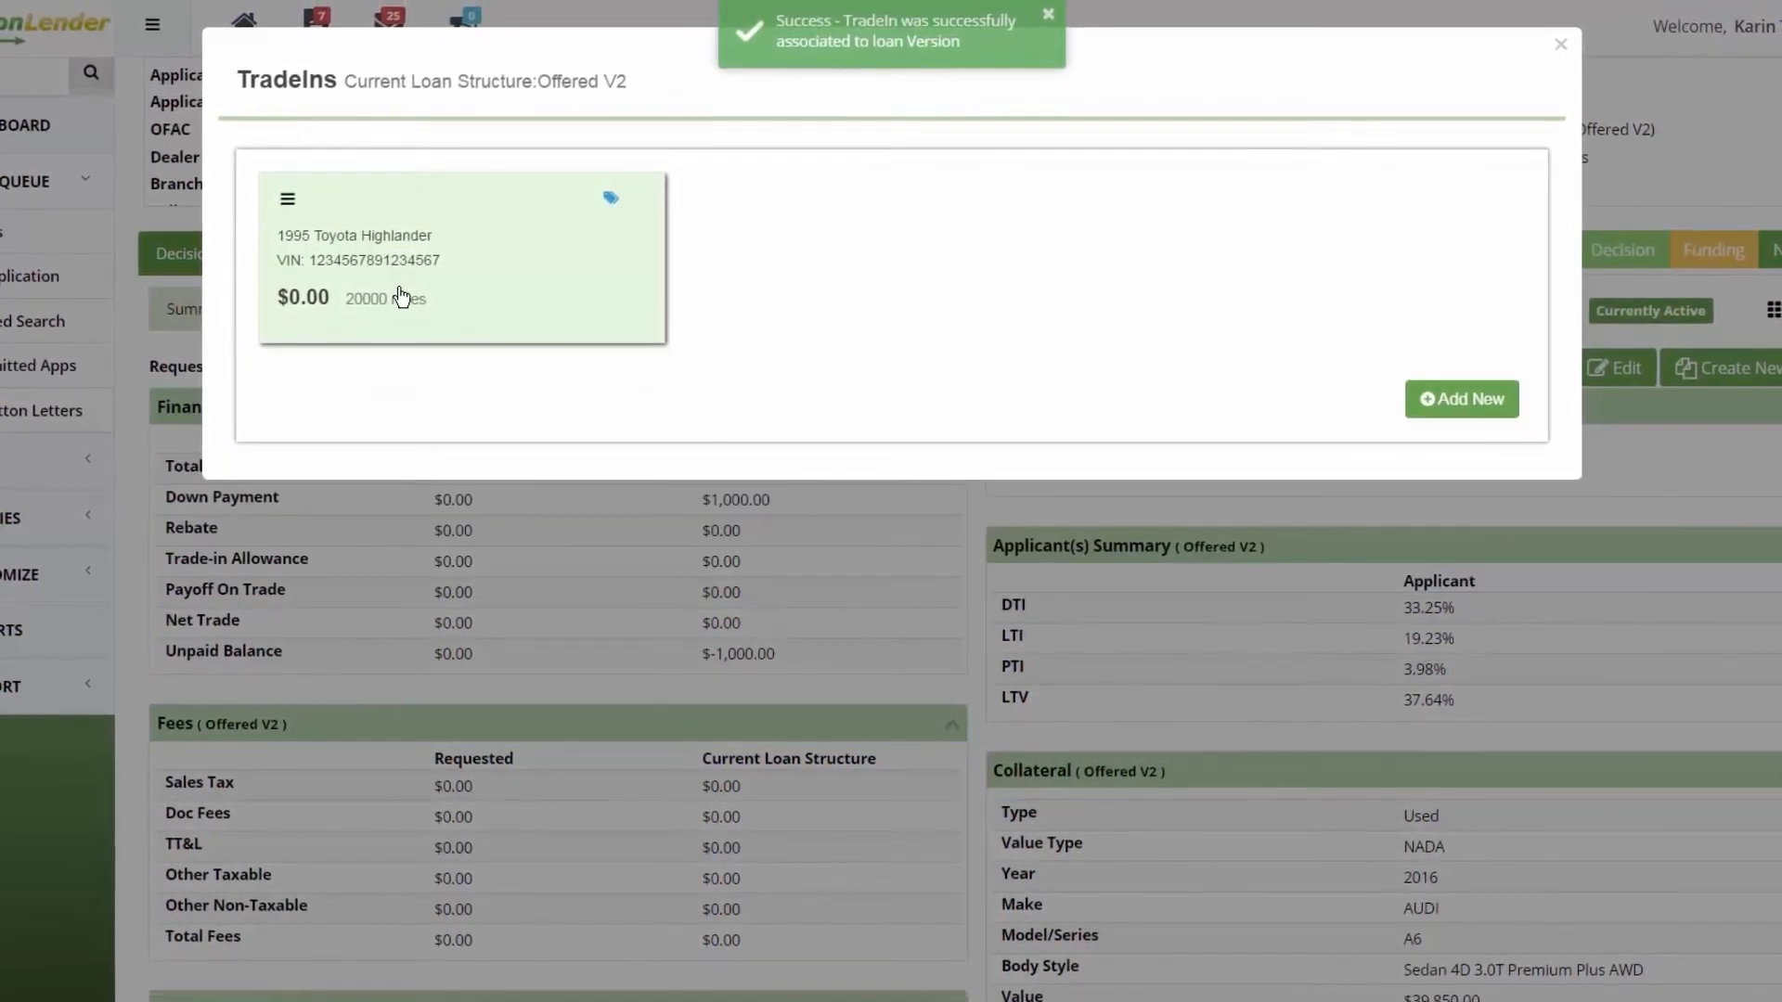
# Step: Close the trade-ins window and change the application's Payment Call status from true
pyautogui.click(1559, 51)
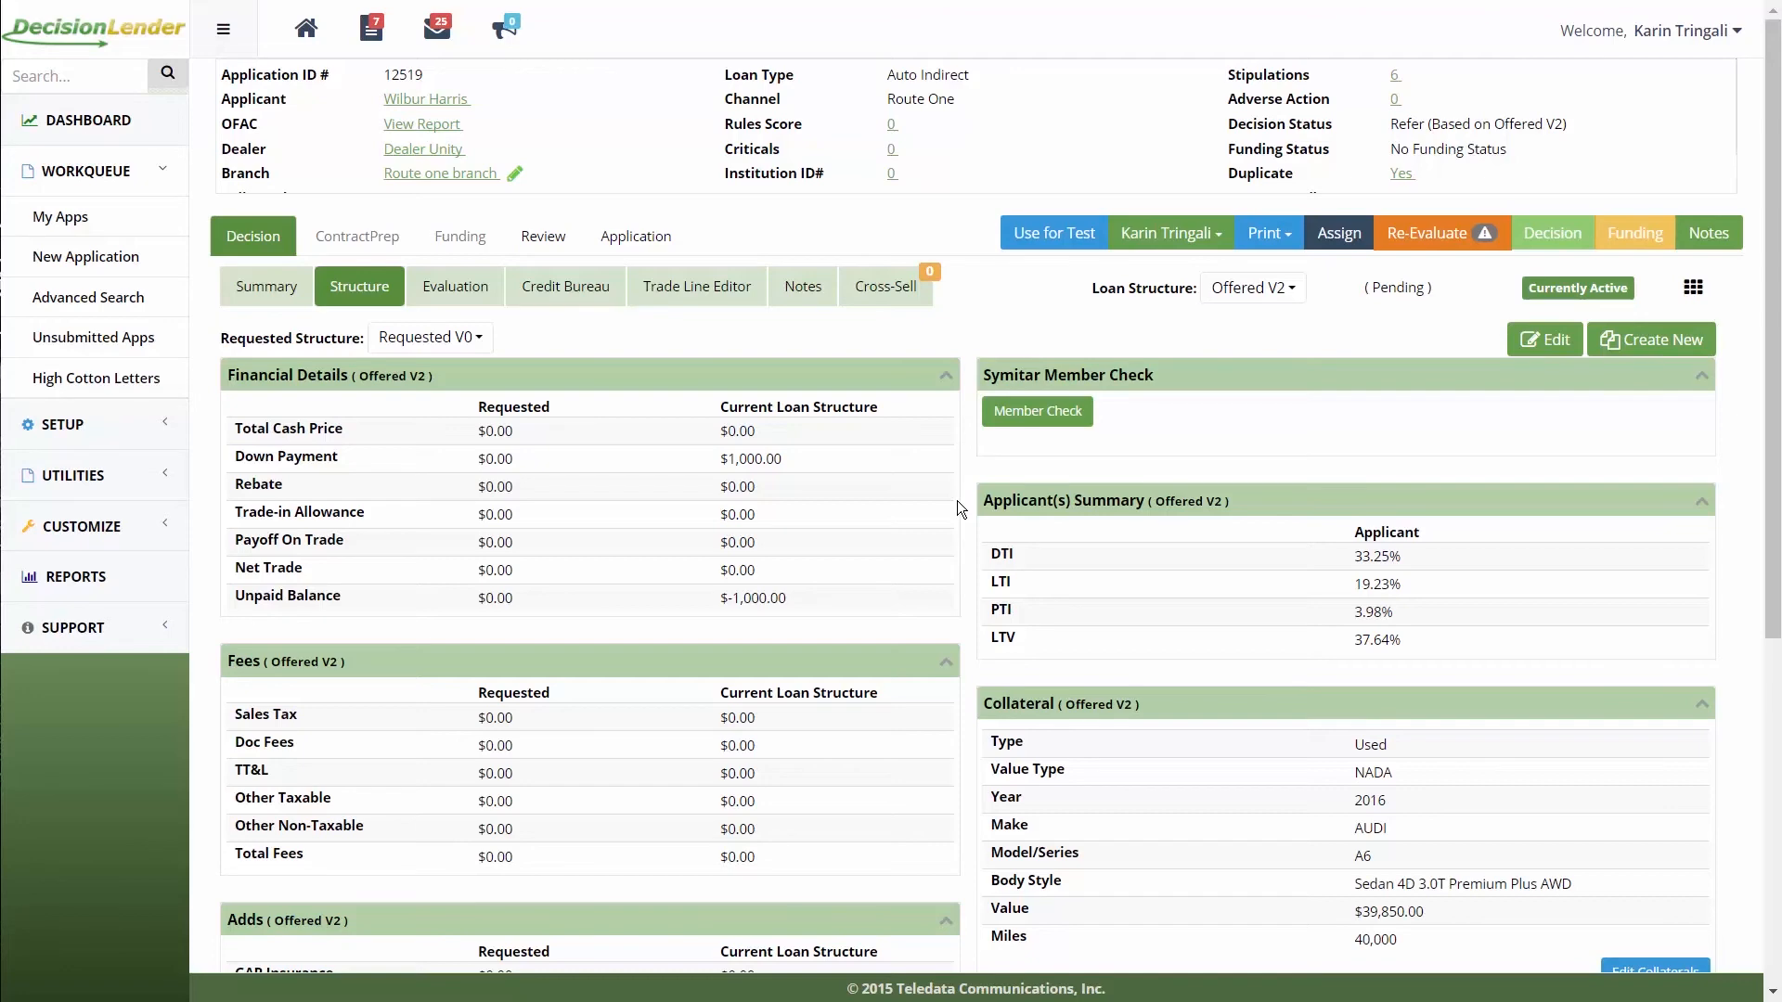
pyautogui.scroll(-6, 957, 509)
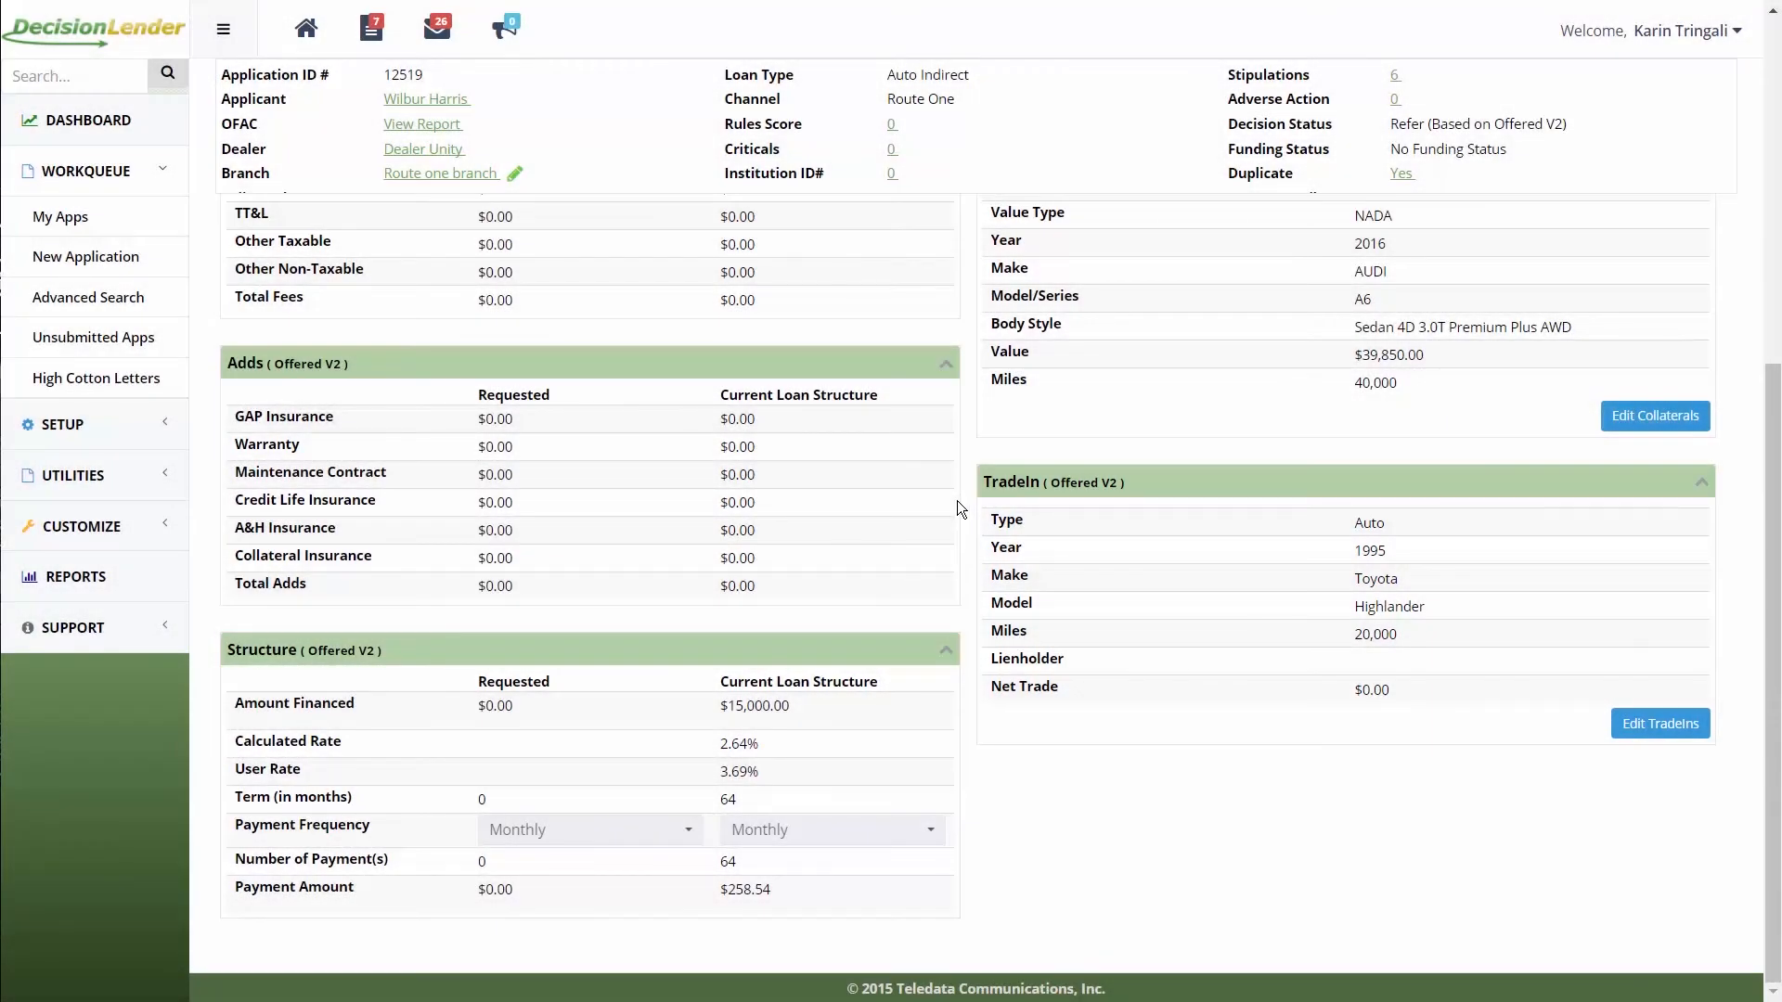
pyautogui.scroll(6, 957, 501)
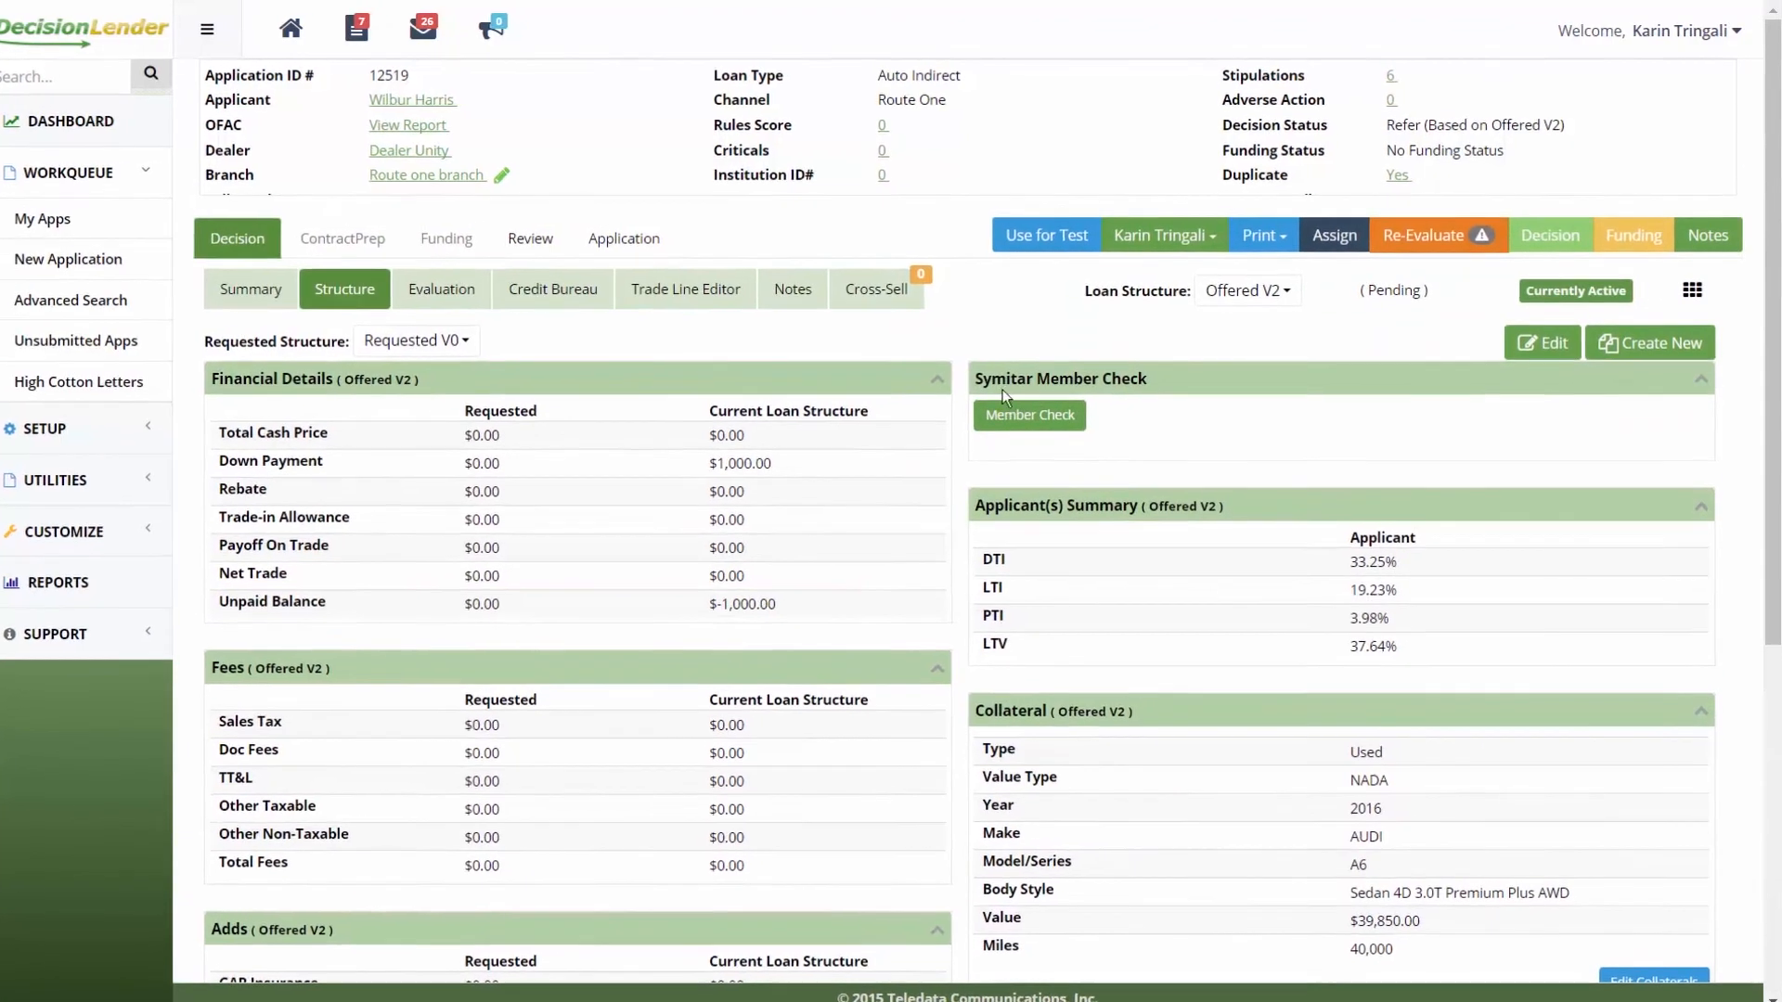
pyautogui.scroll(-1, 1101, 142)
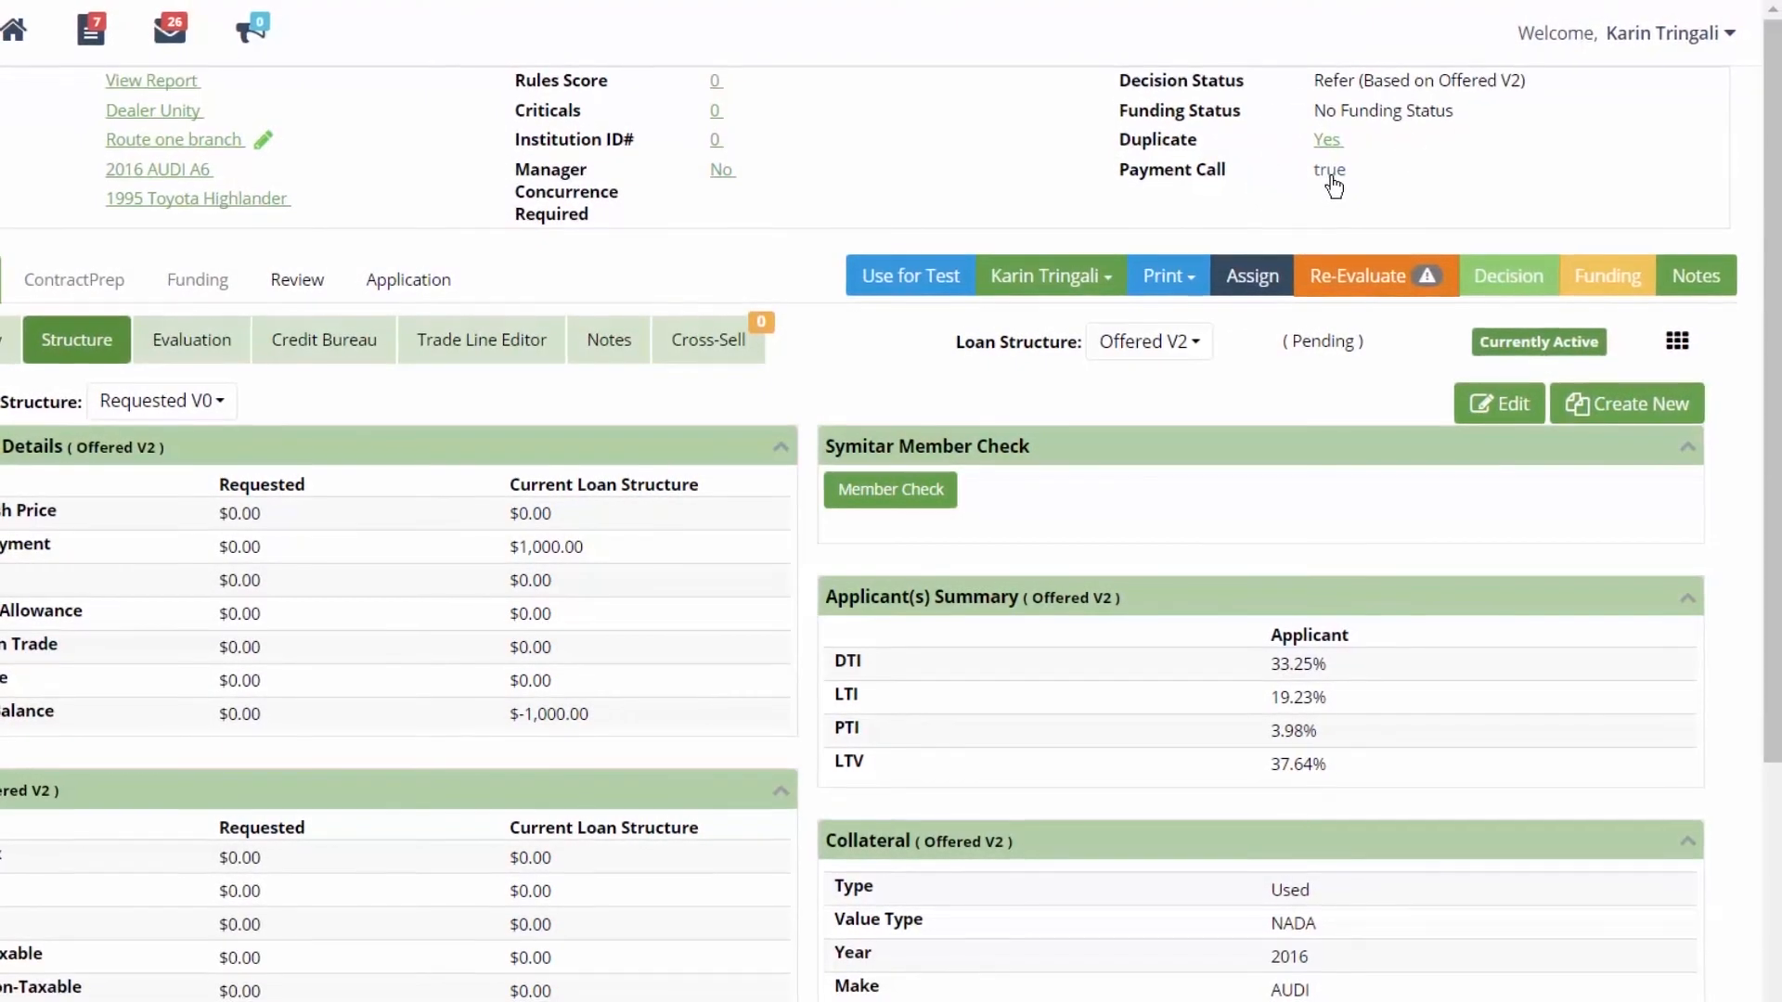
pyautogui.click(1331, 172)
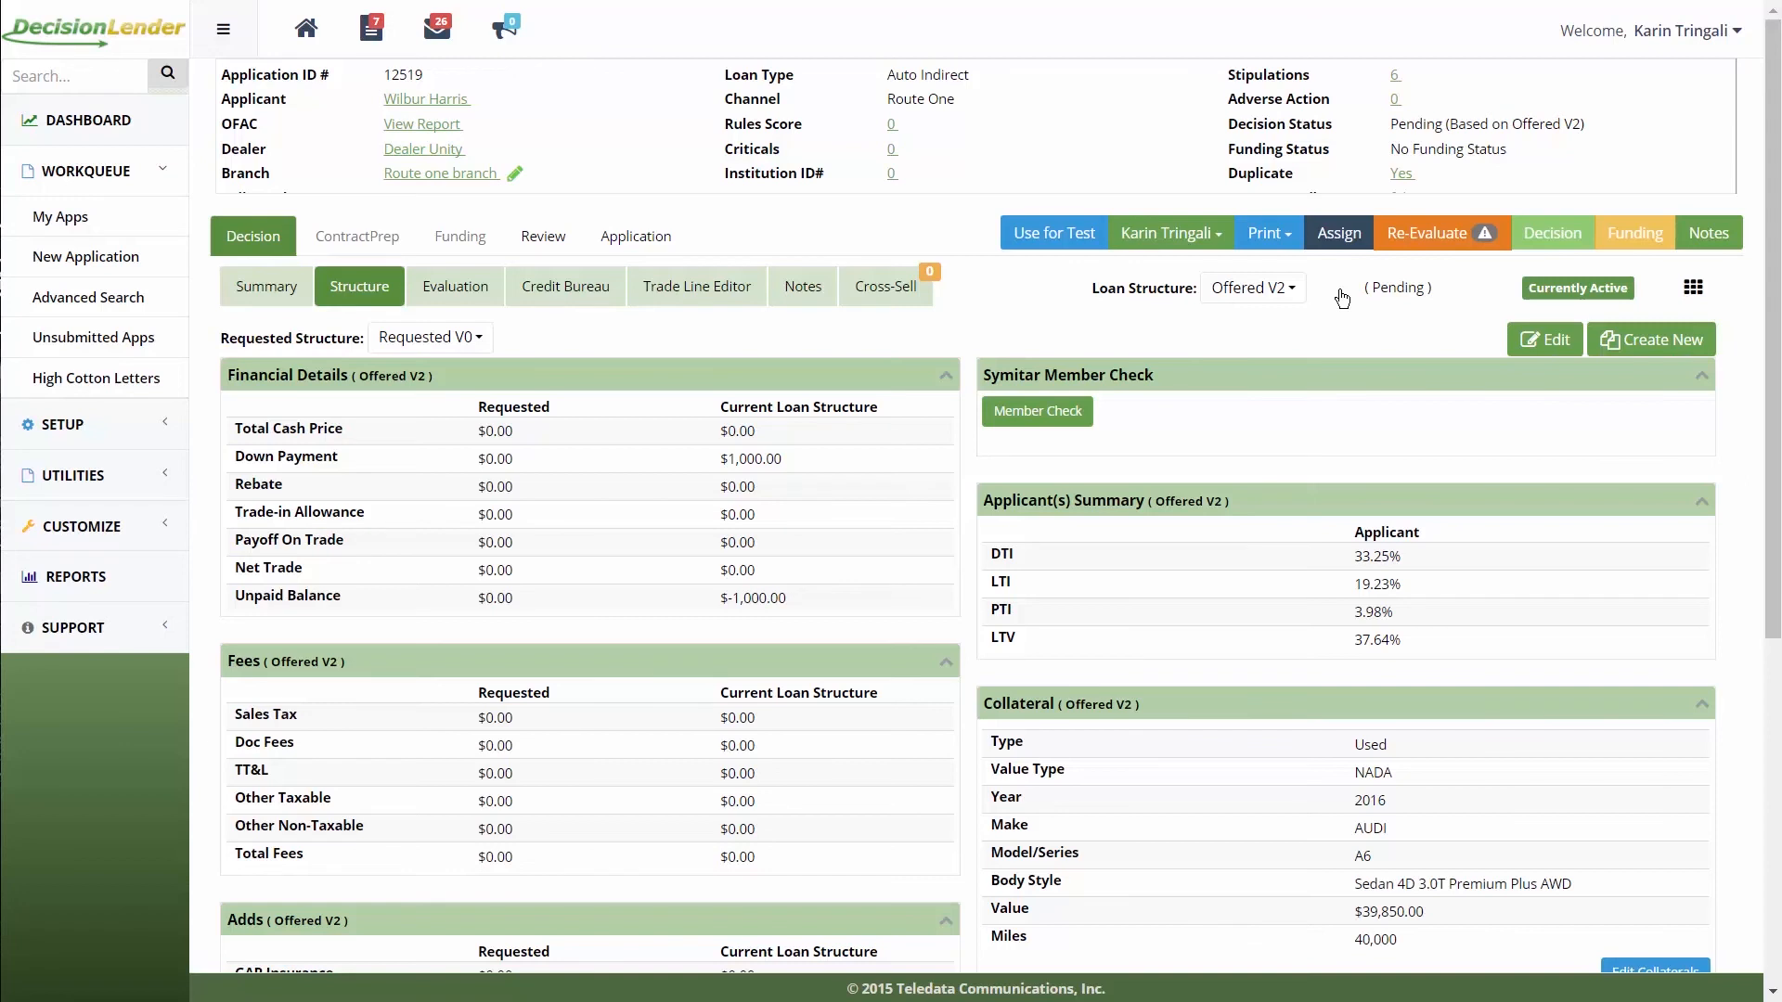
# Step: Re-evaluate Offered V2, which returns Refer, then save Approved as the decision status
pyautogui.click(1425, 243)
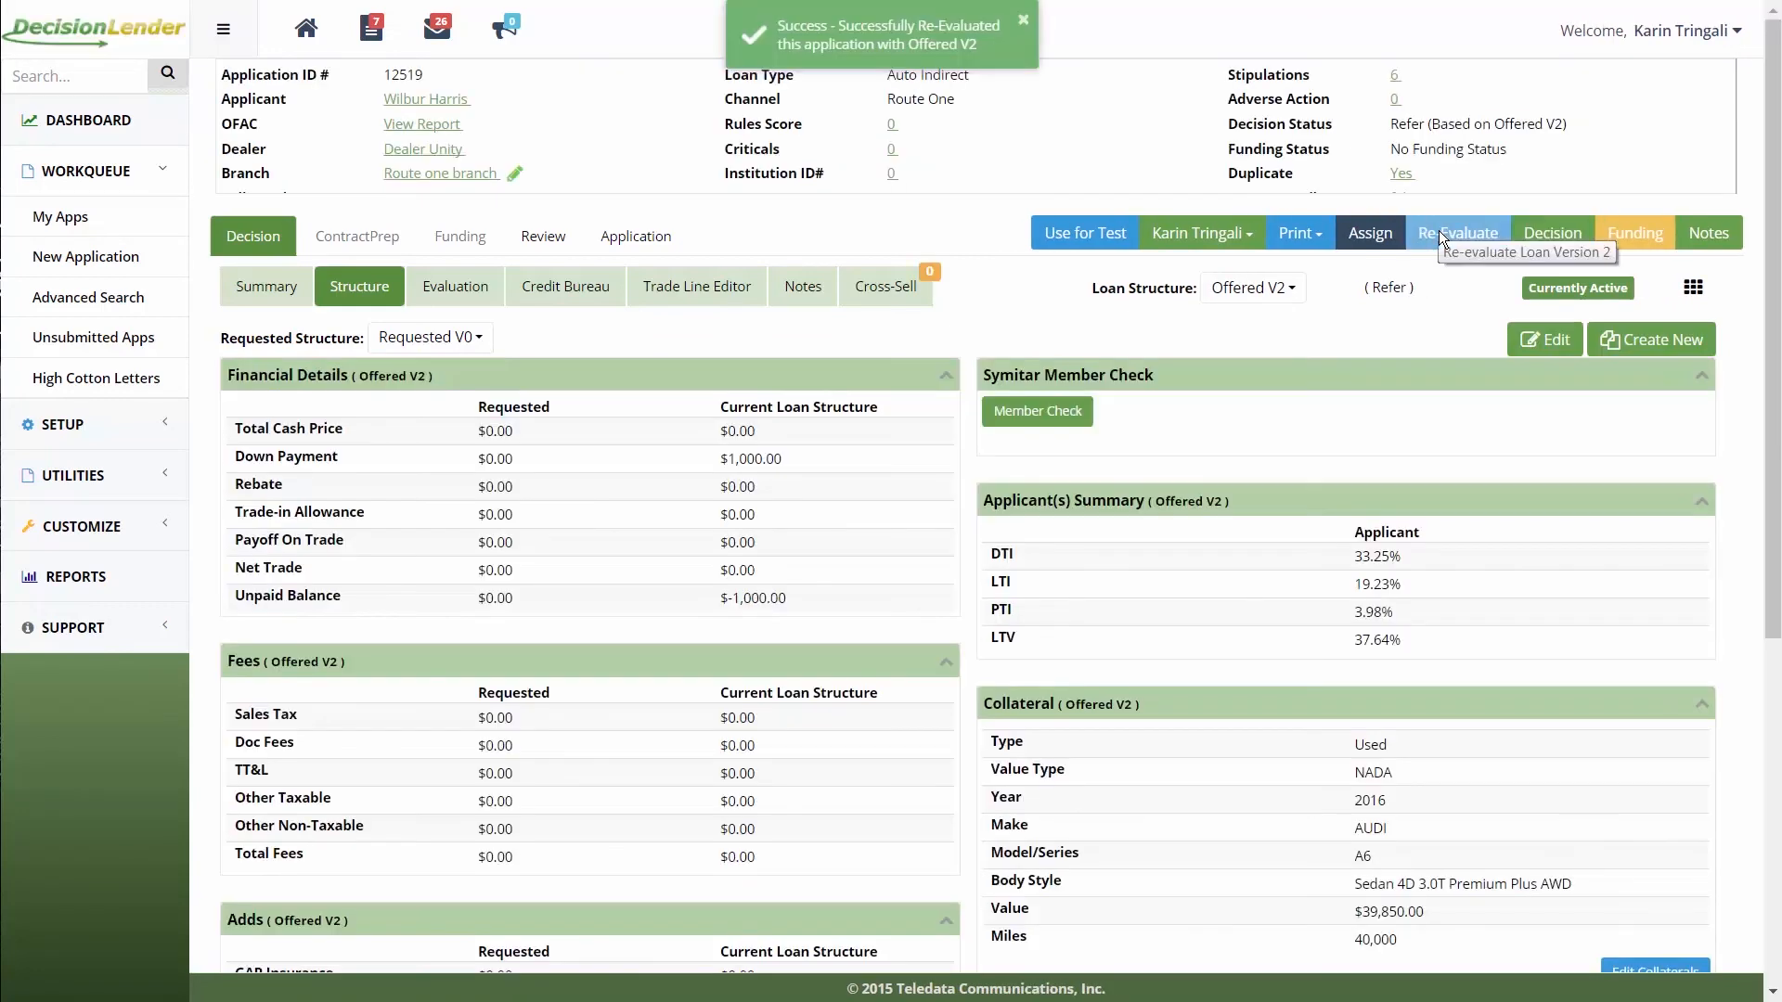
pyautogui.click(1568, 242)
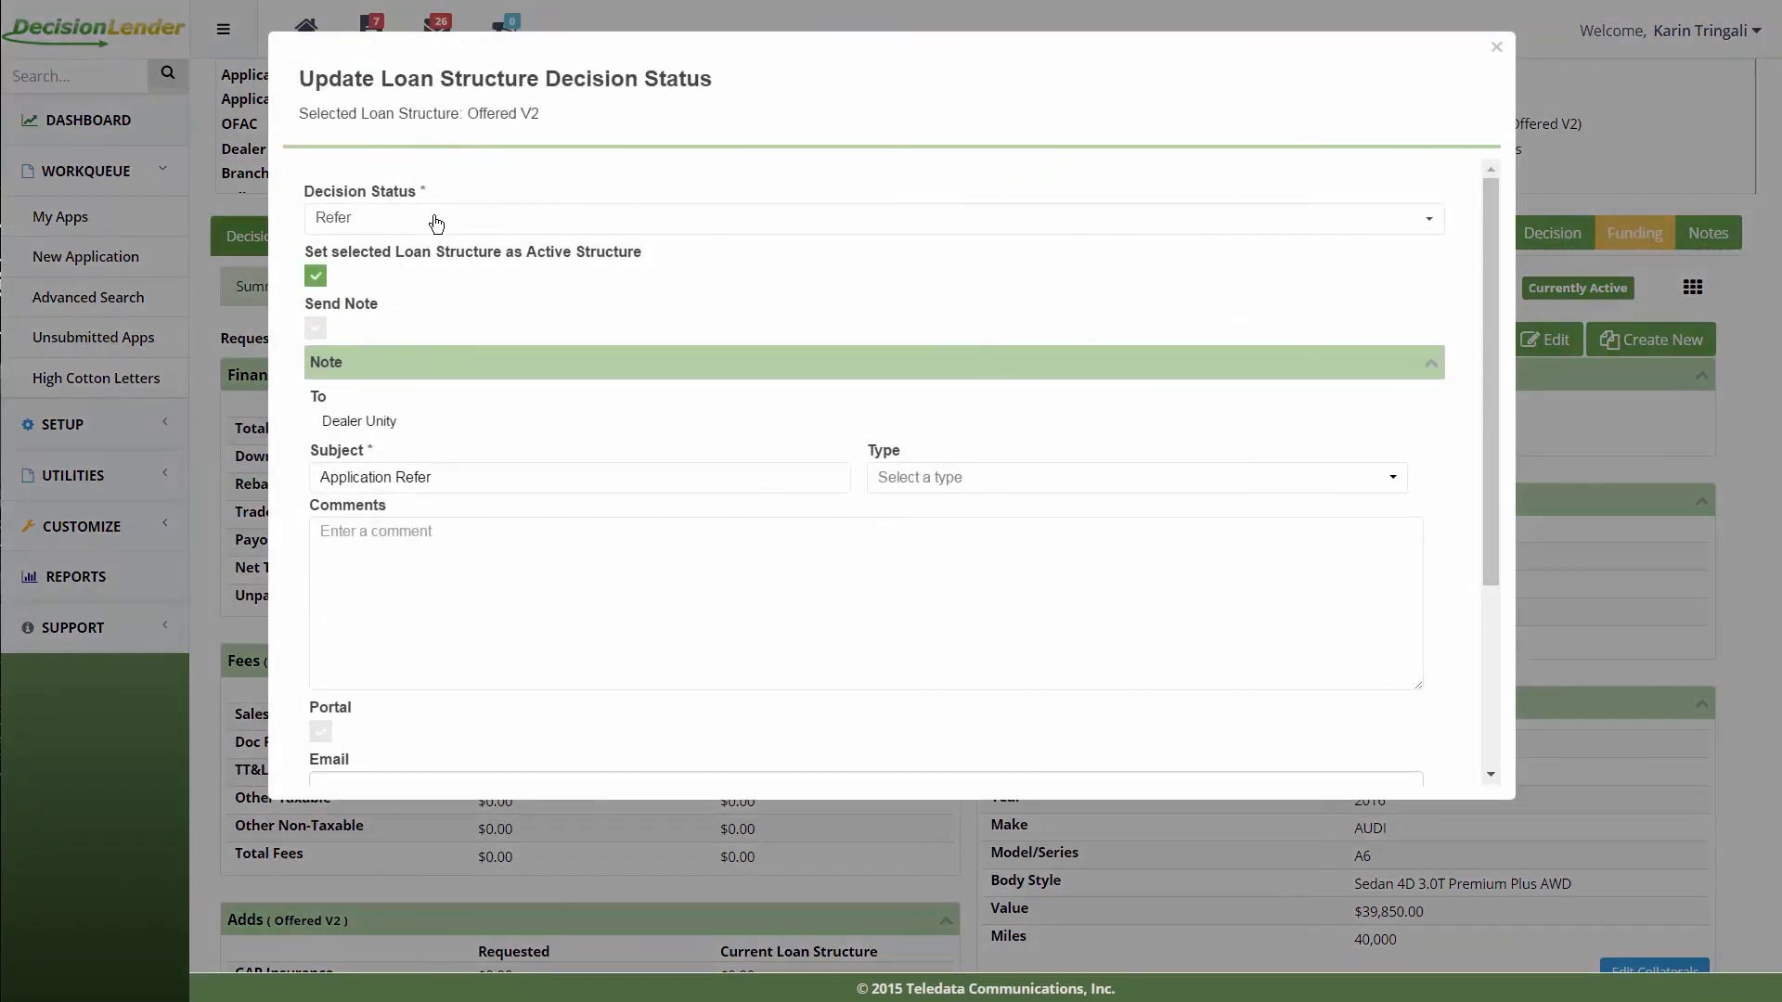
pyautogui.click(437, 221)
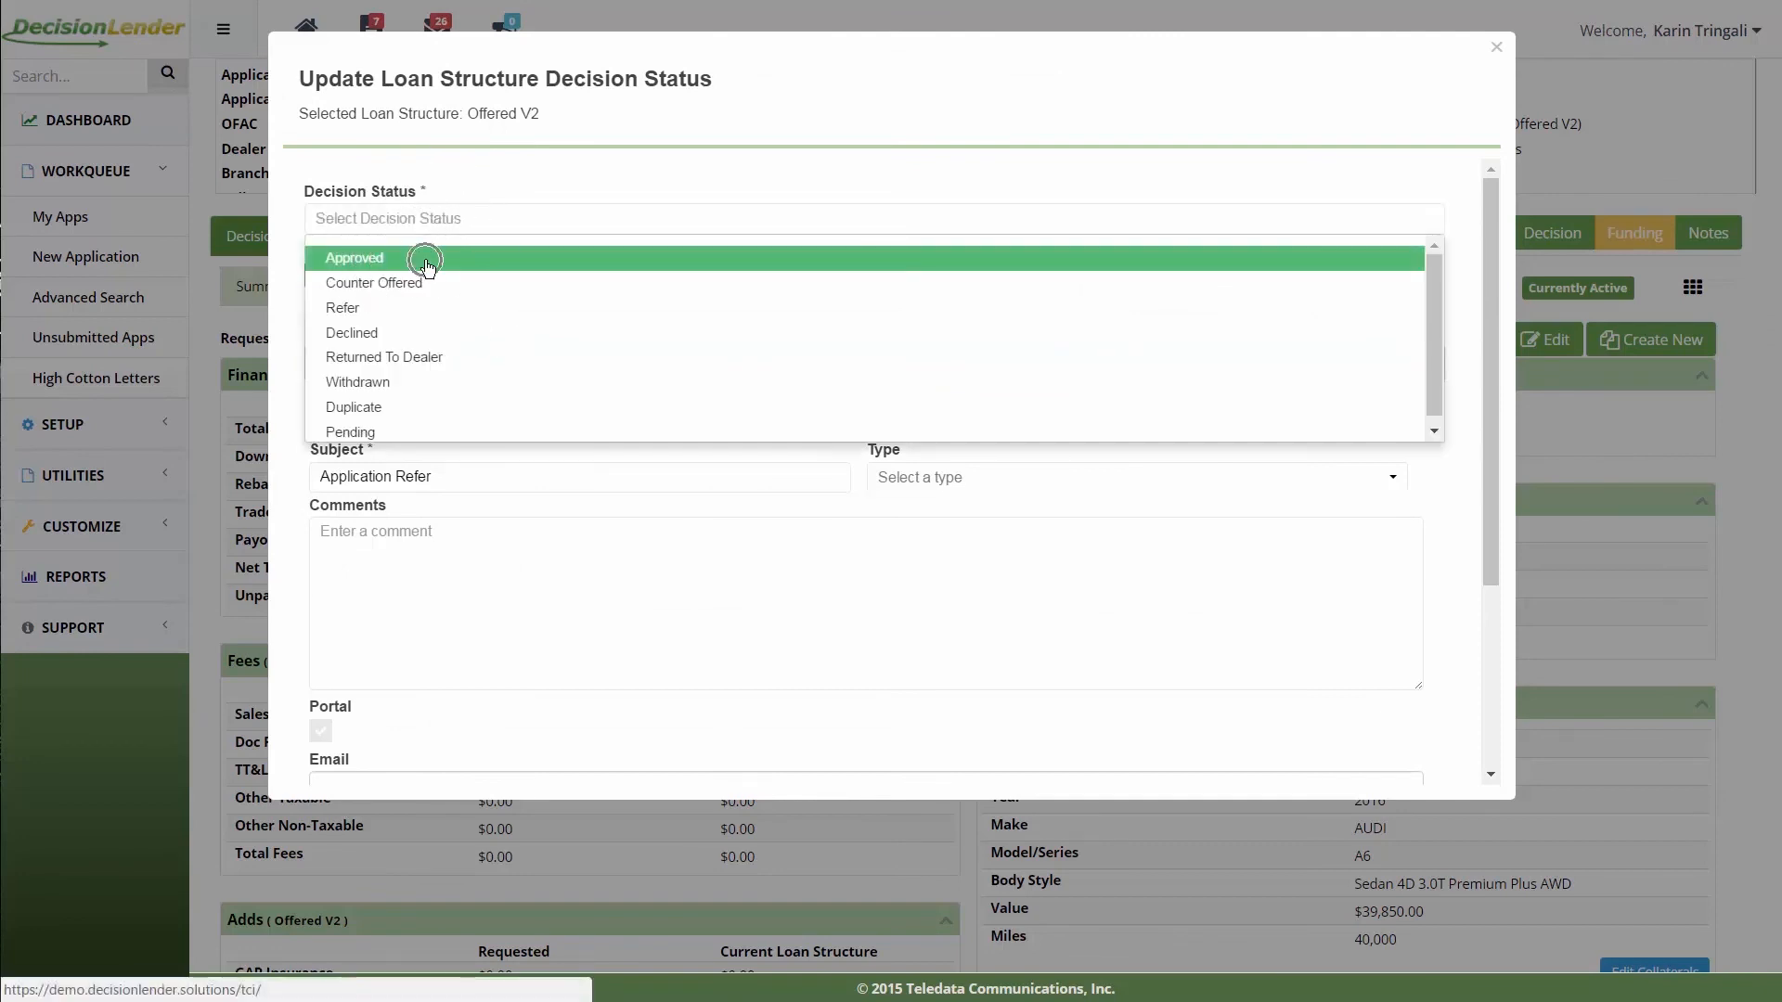
pyautogui.click(428, 259)
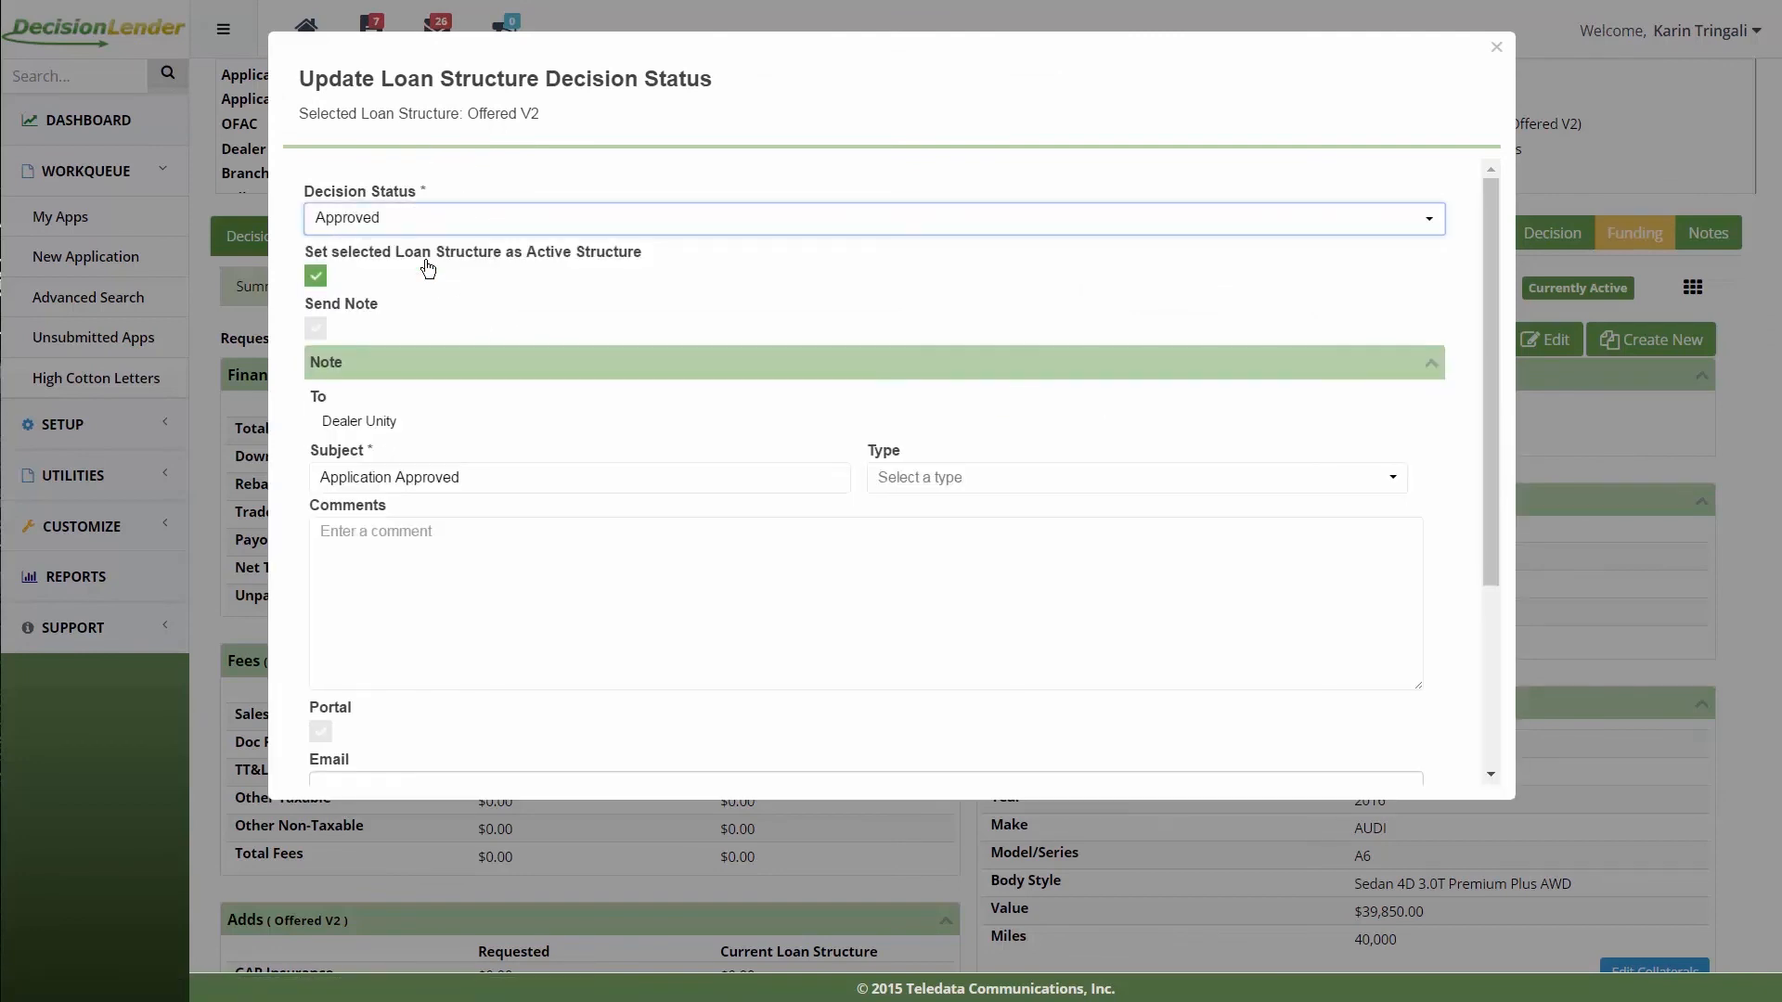
pyautogui.scroll(-3, 428, 267)
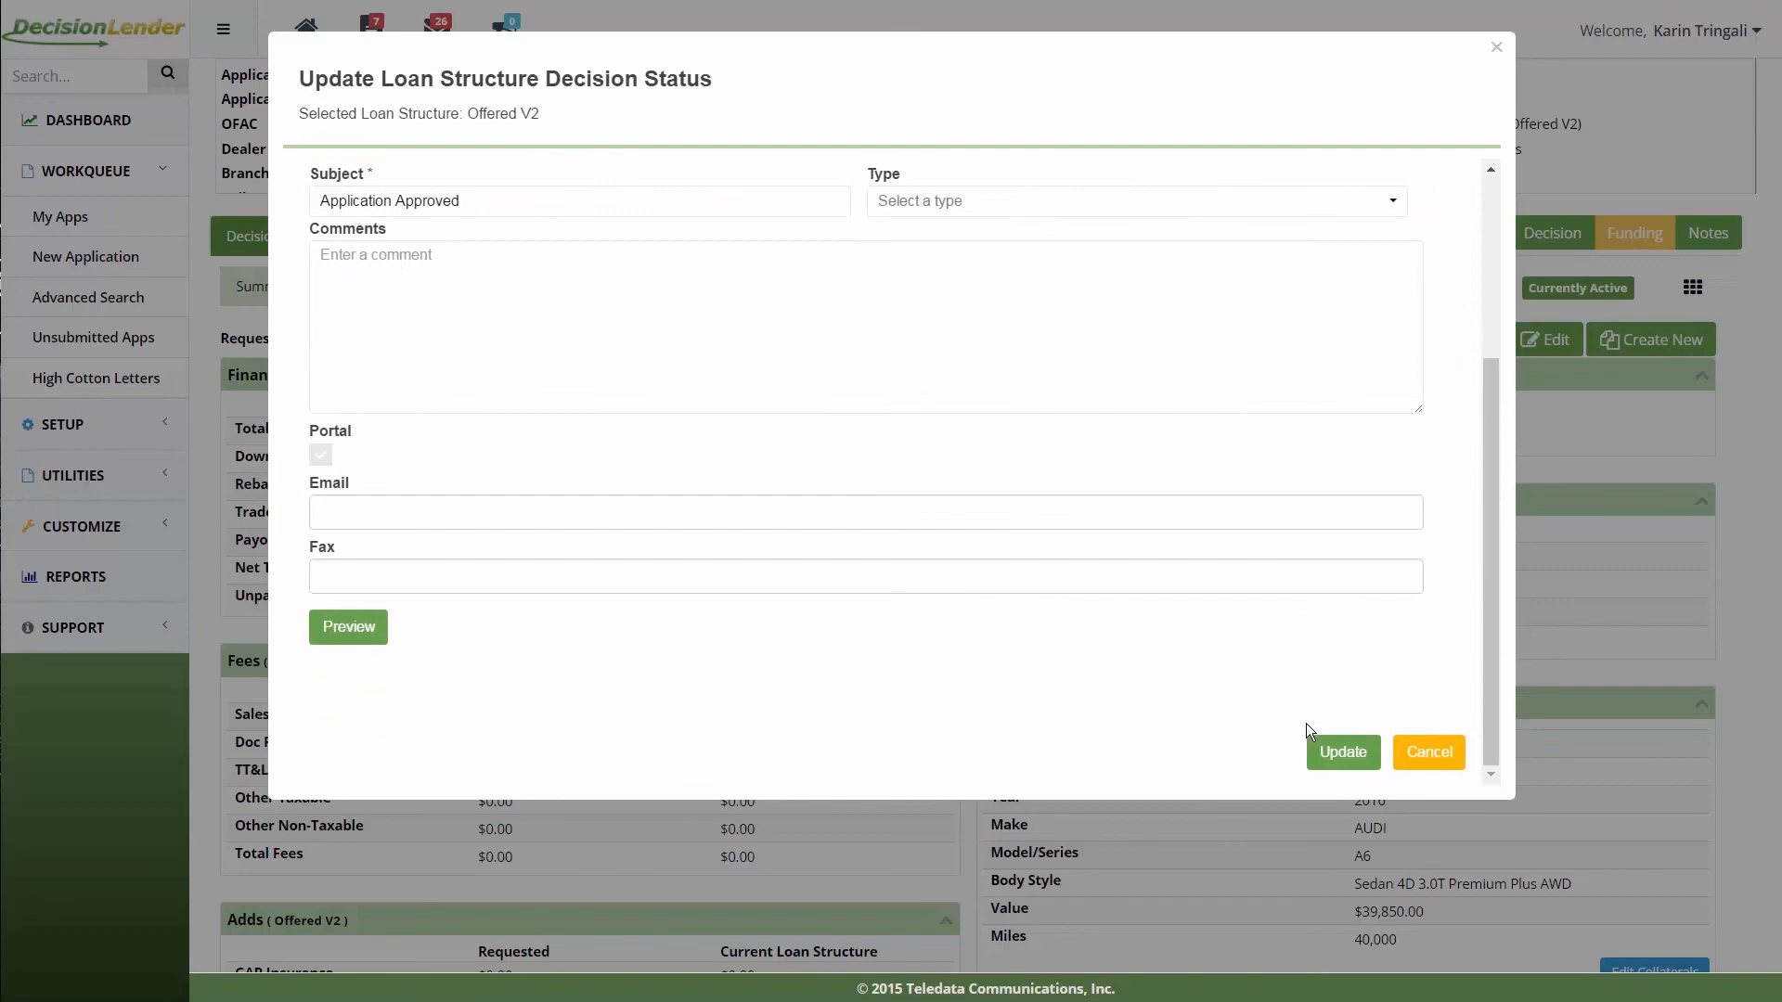
pyautogui.click(1329, 751)
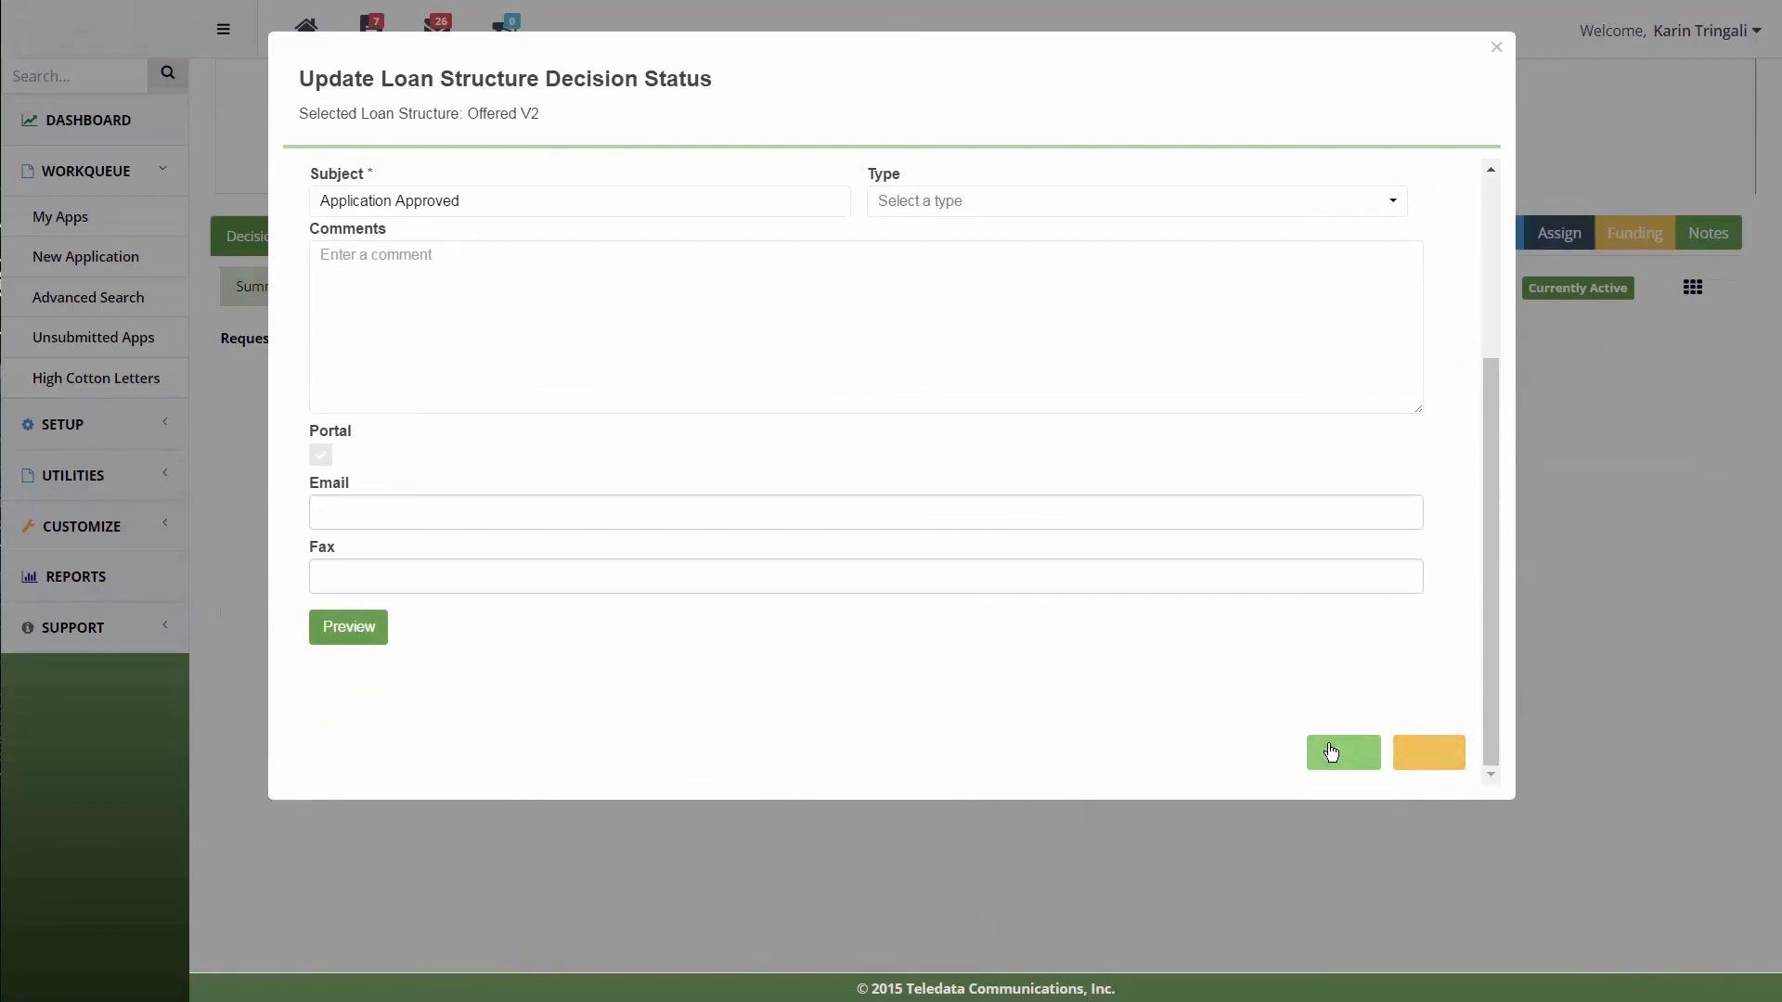